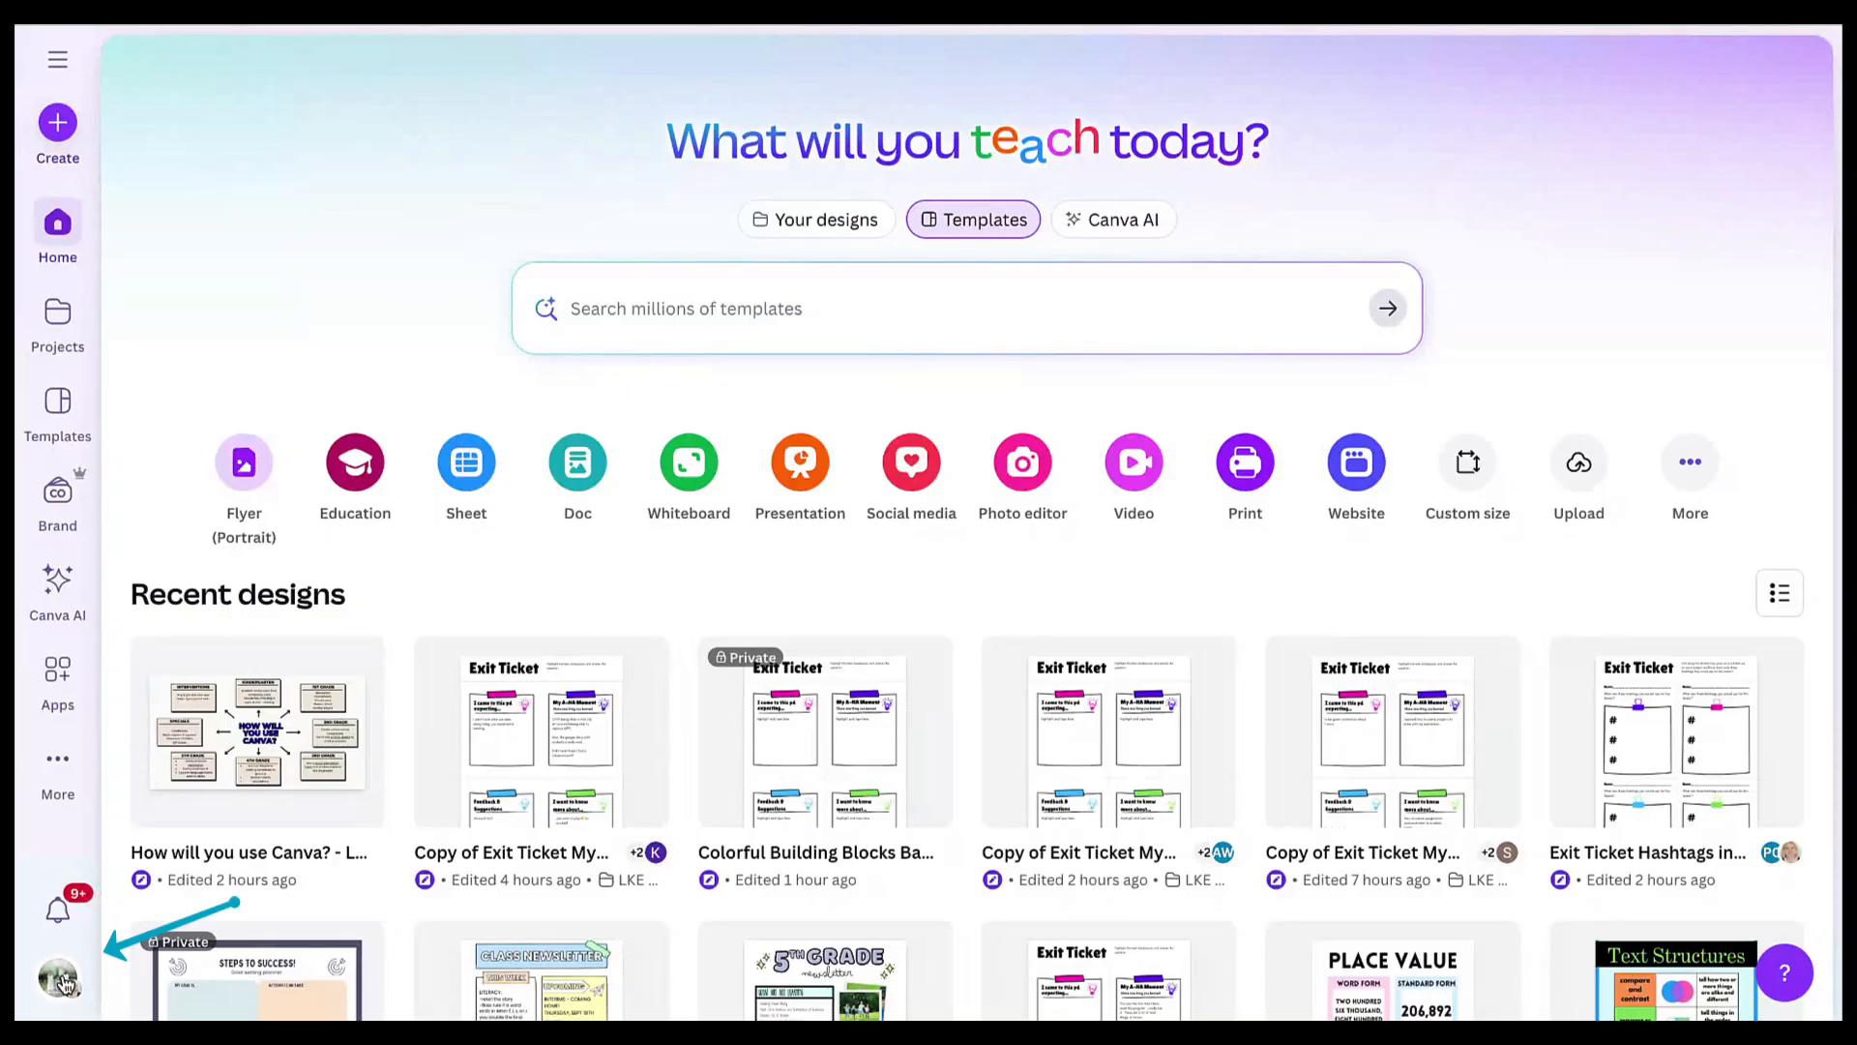
- Create a class named "Demo Class" in the account's class settings and continue to inviting people
left_click(60, 978)
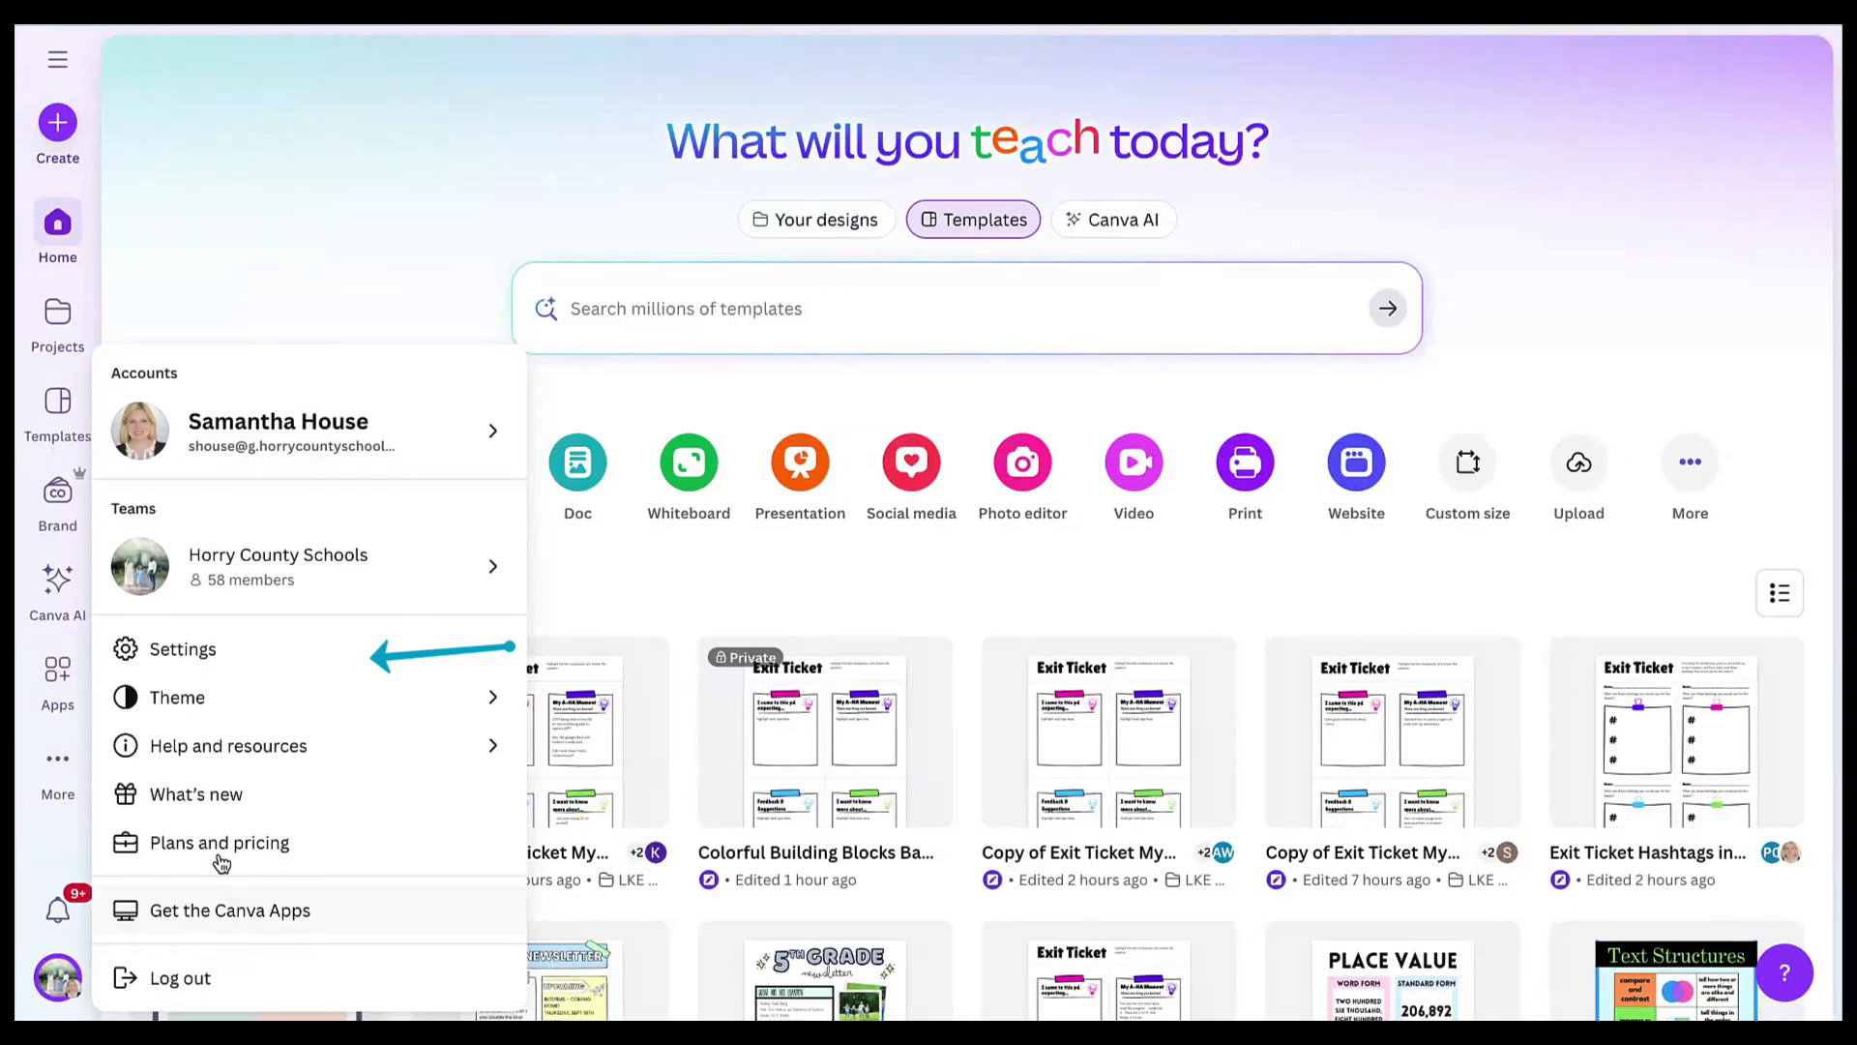
left_click(240, 646)
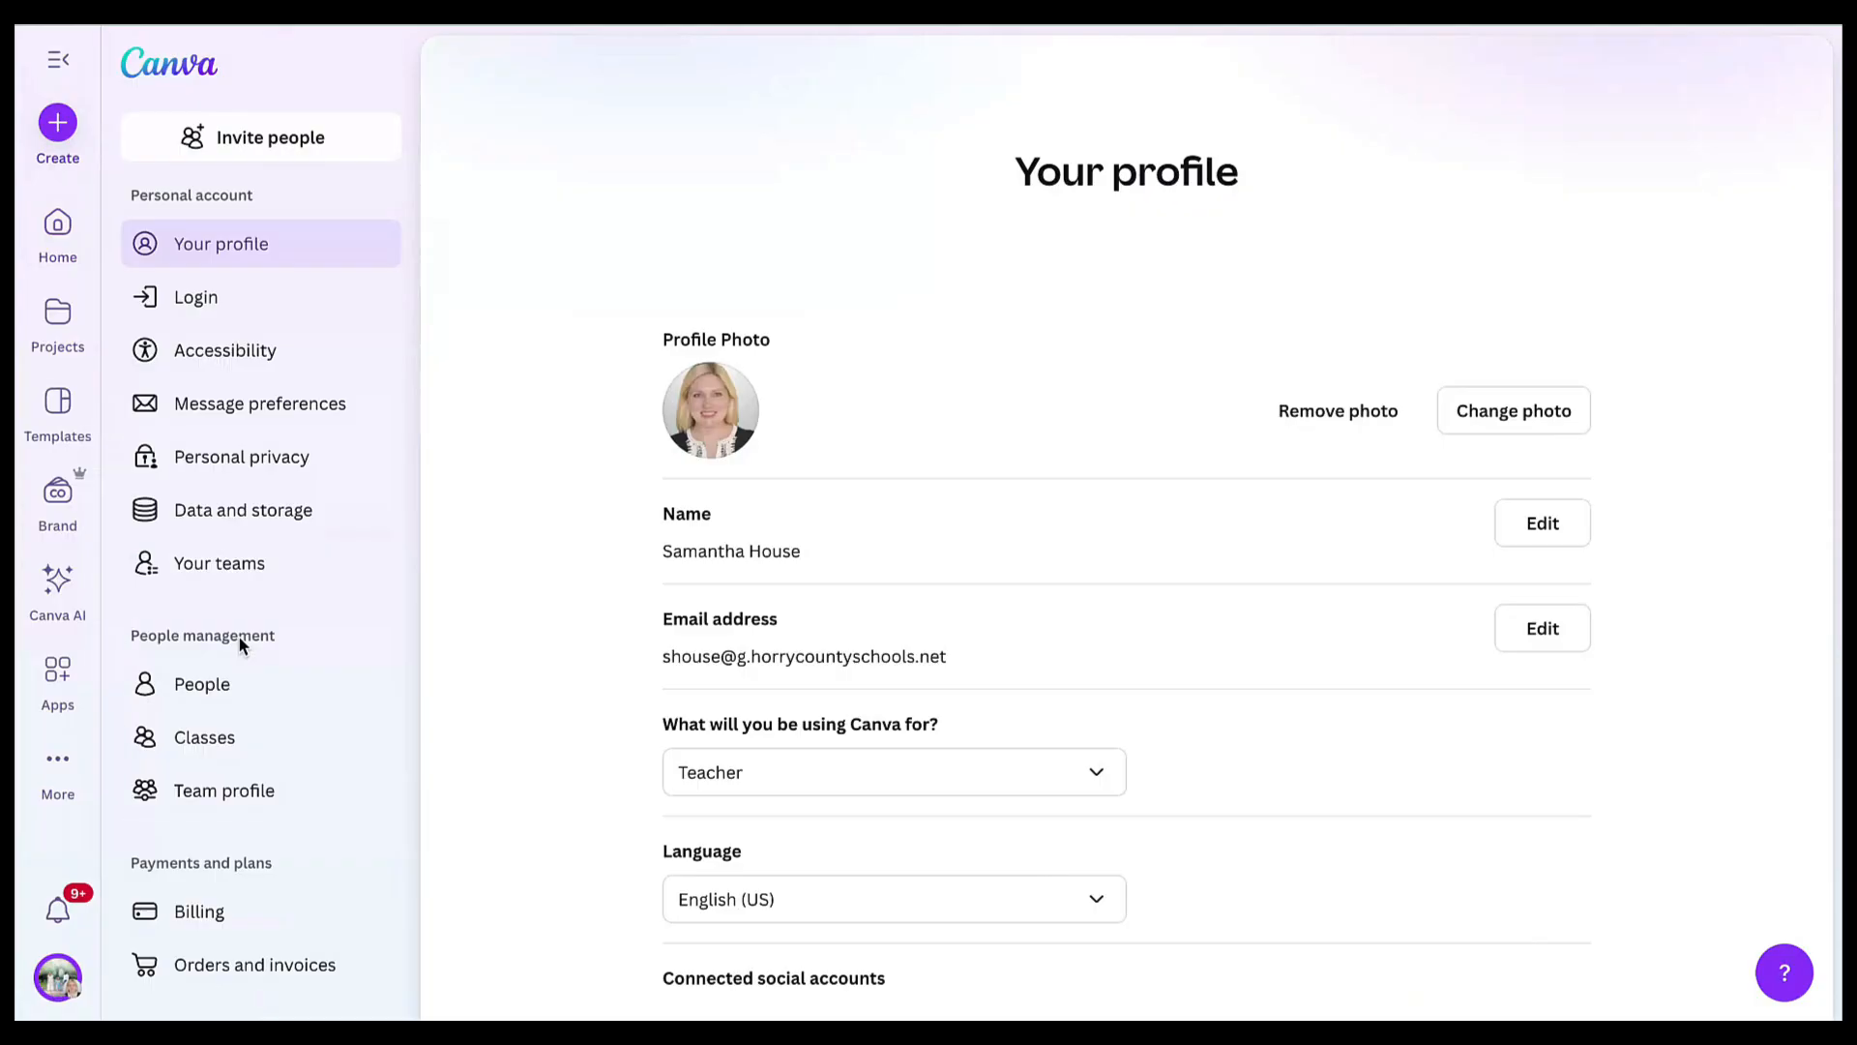
left_click(272, 742)
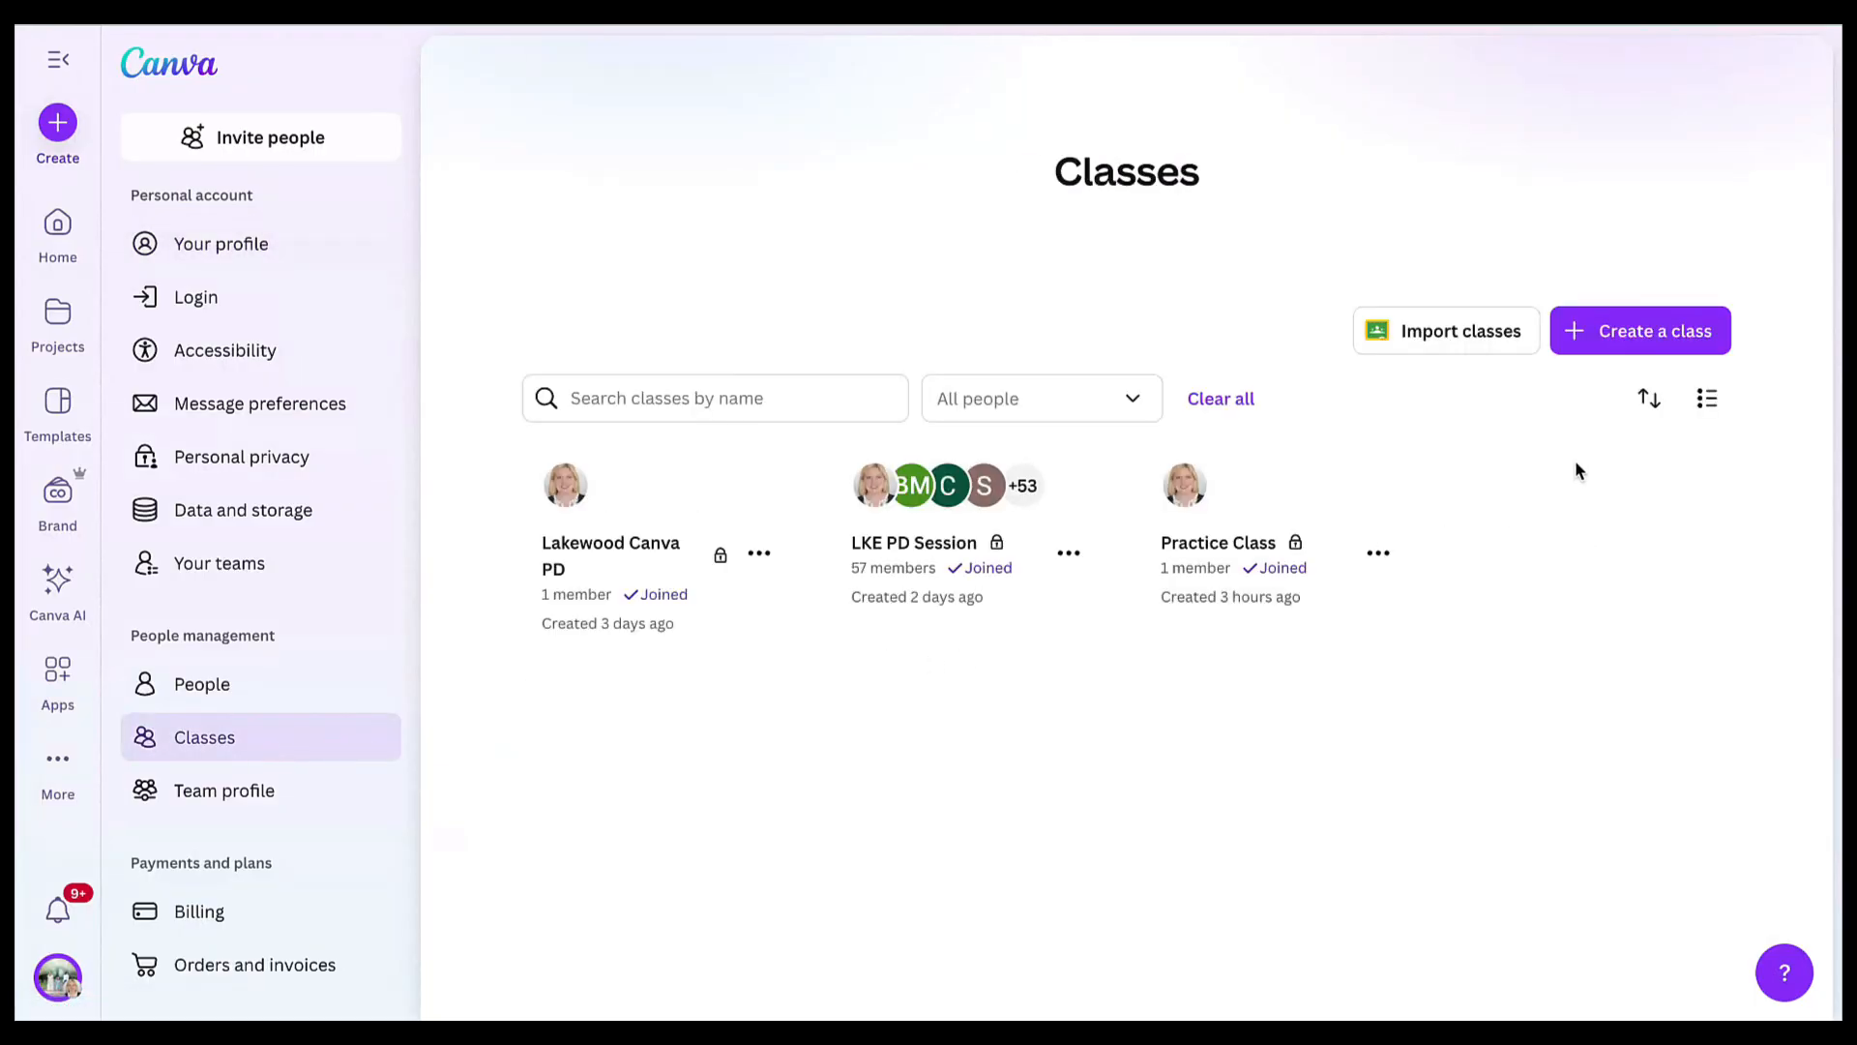
left_click(1618, 334)
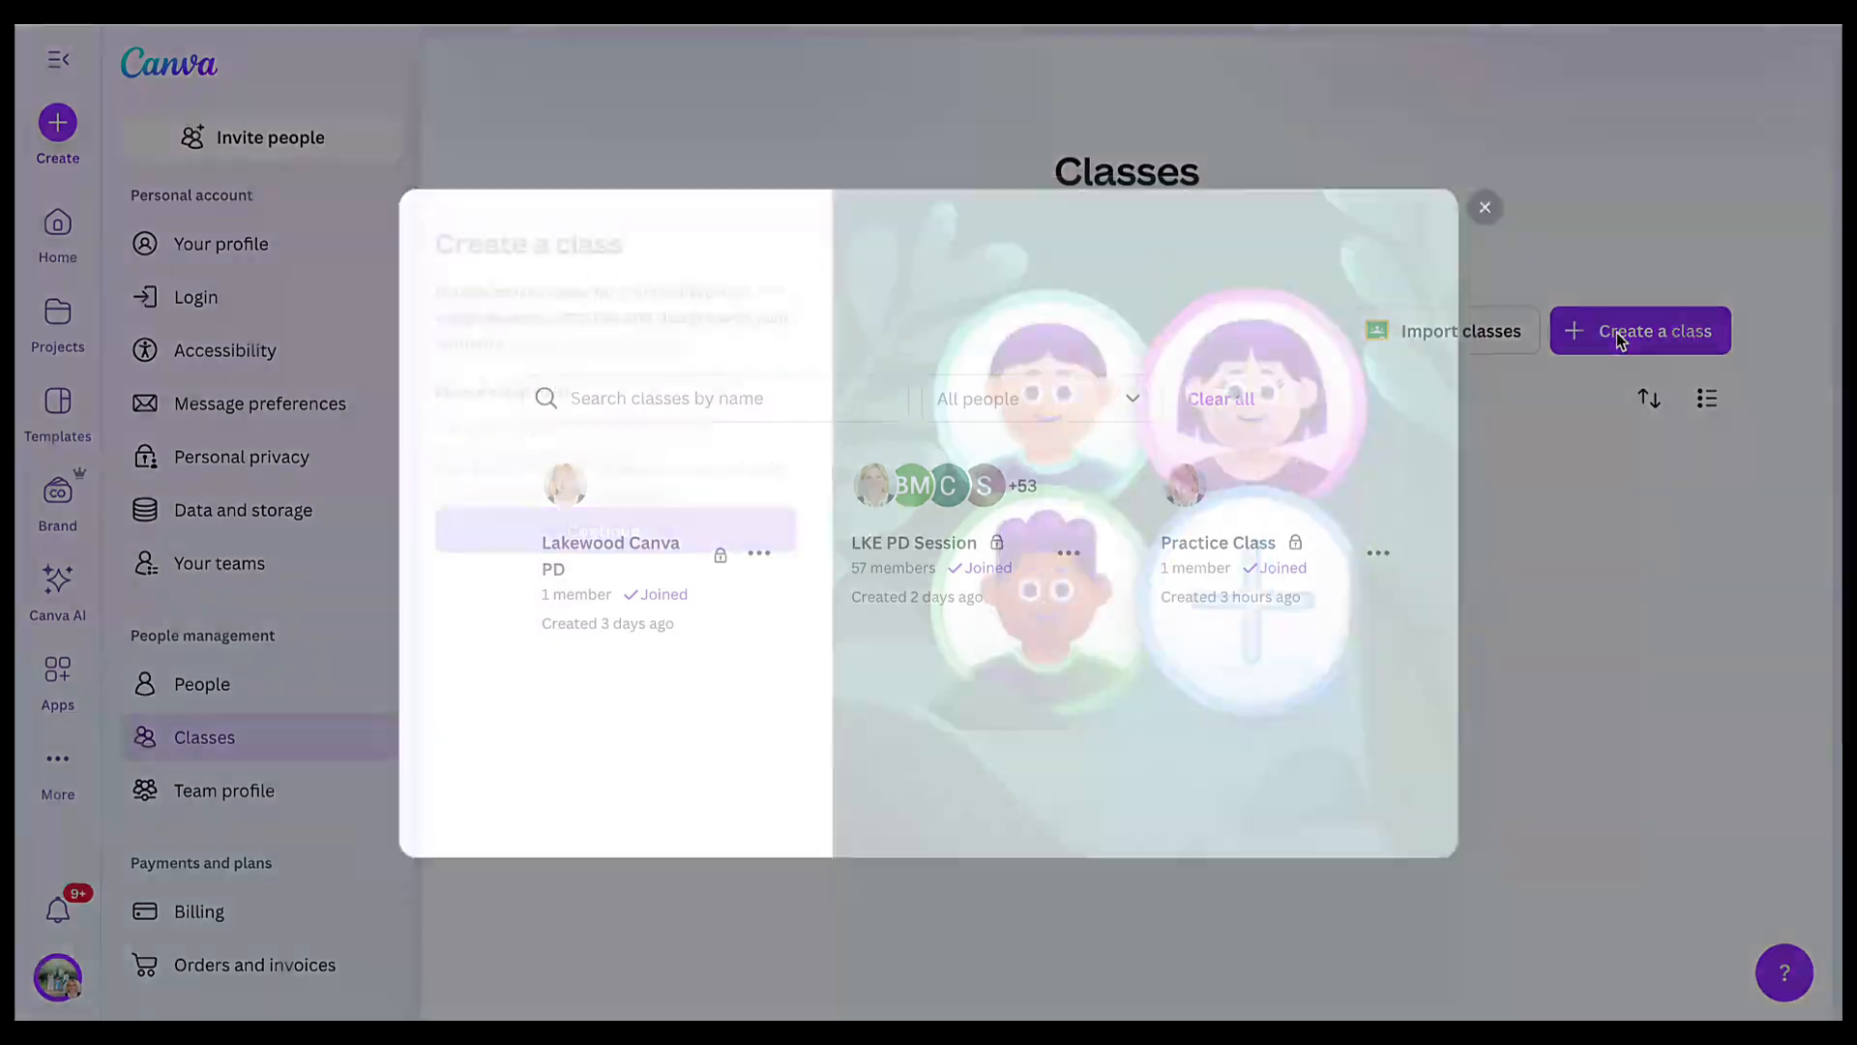
left_click(647, 435)
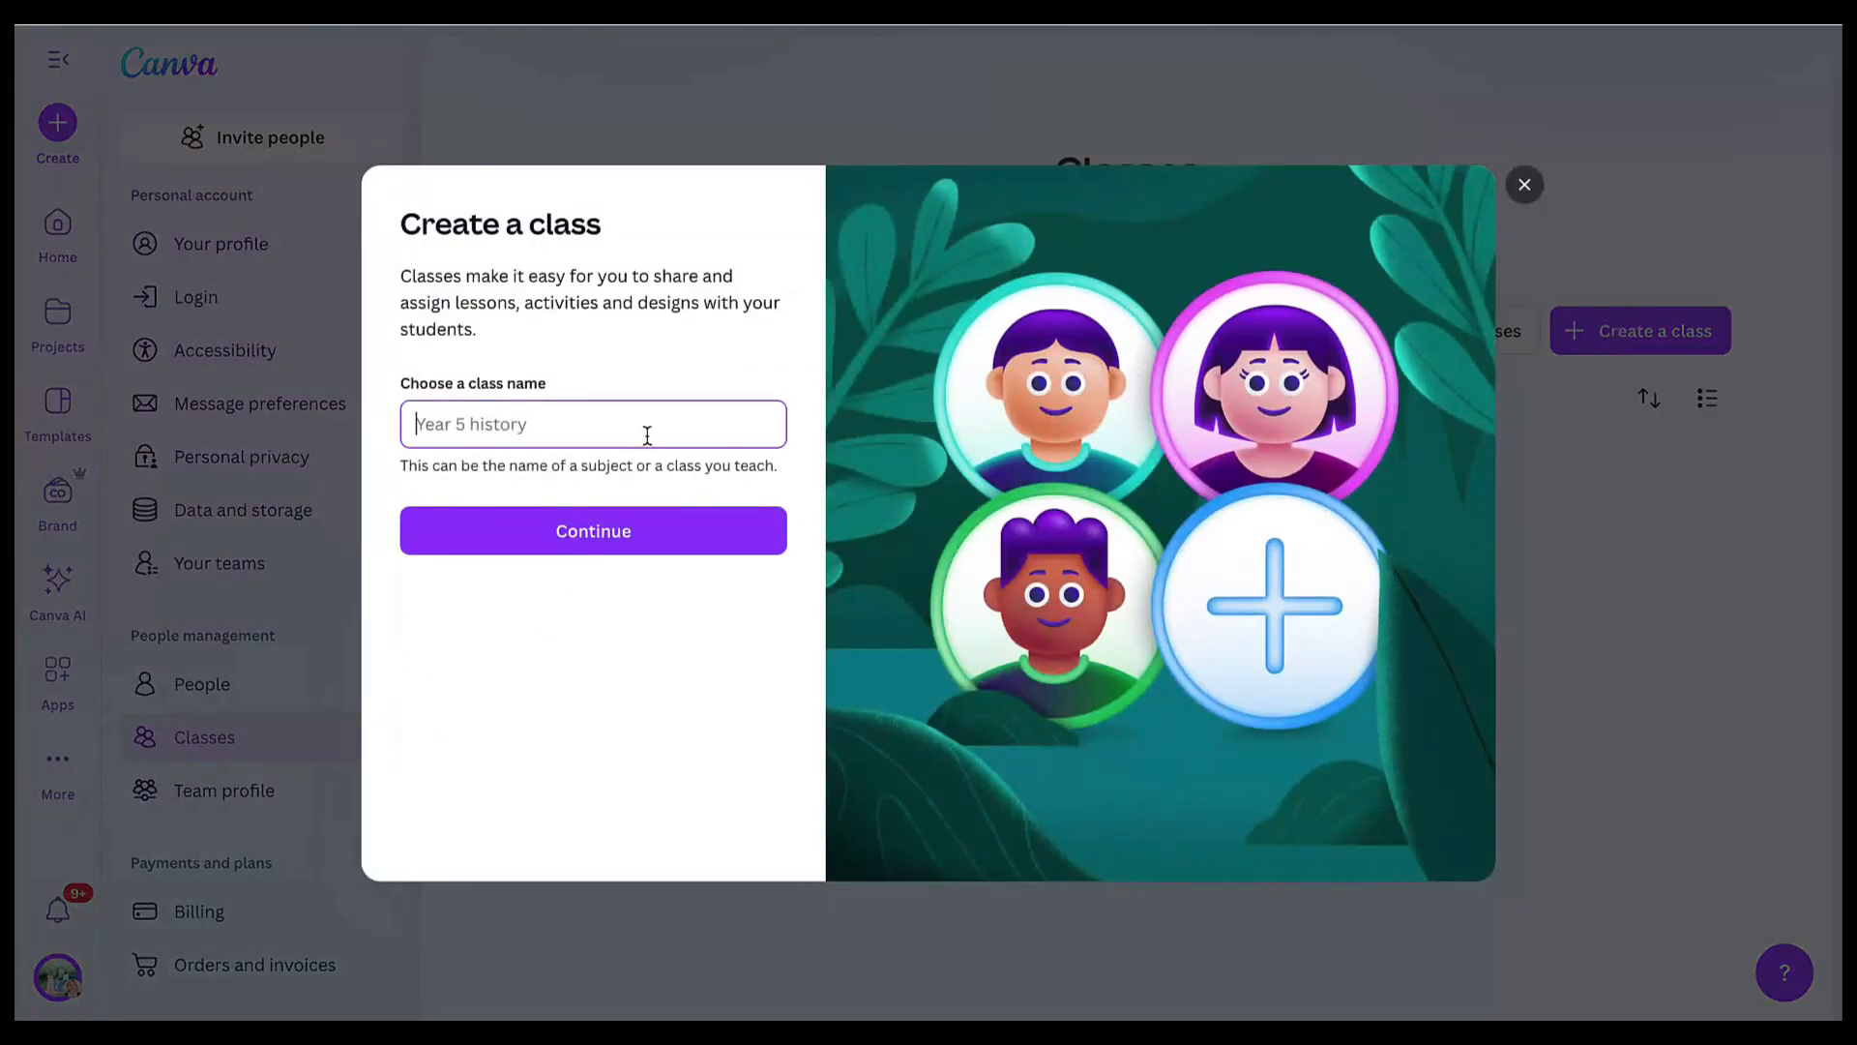
type("Demo Class")
left_click(558, 554)
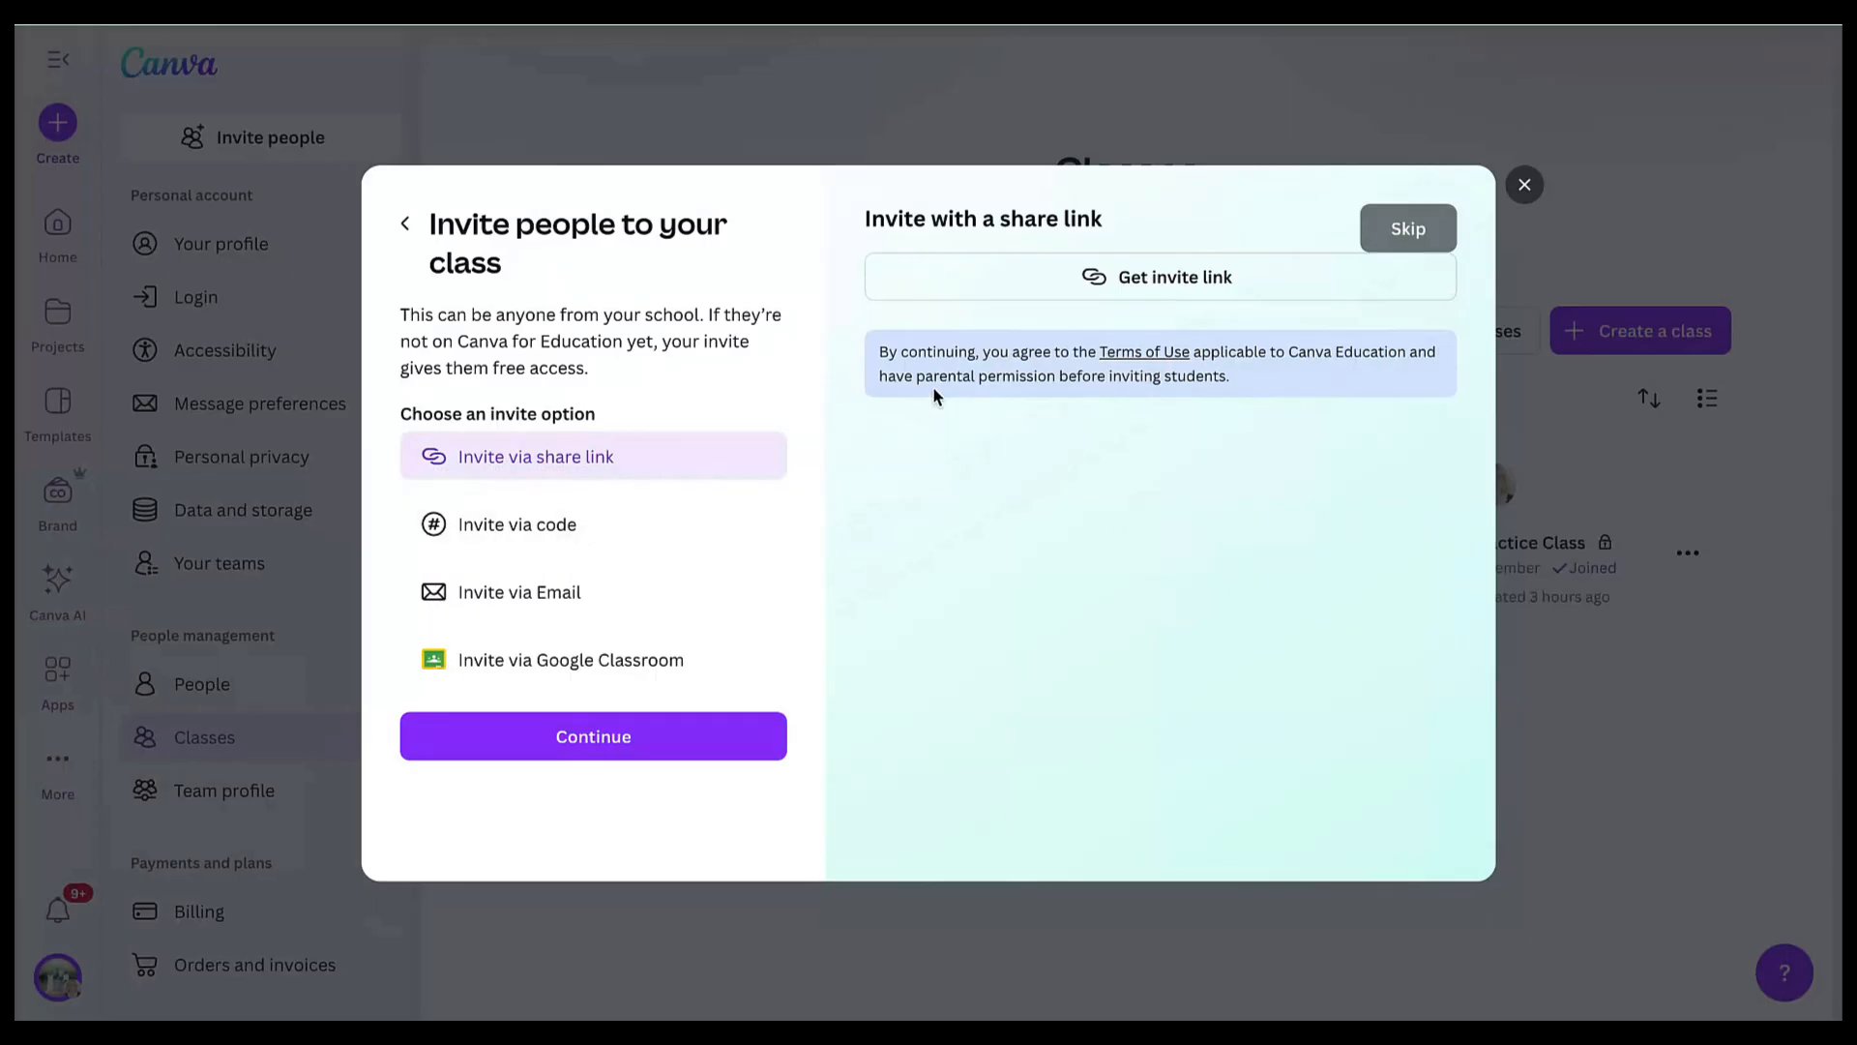
- Generate a share link for inviting people to the class and copy it
left_click(1154, 288)
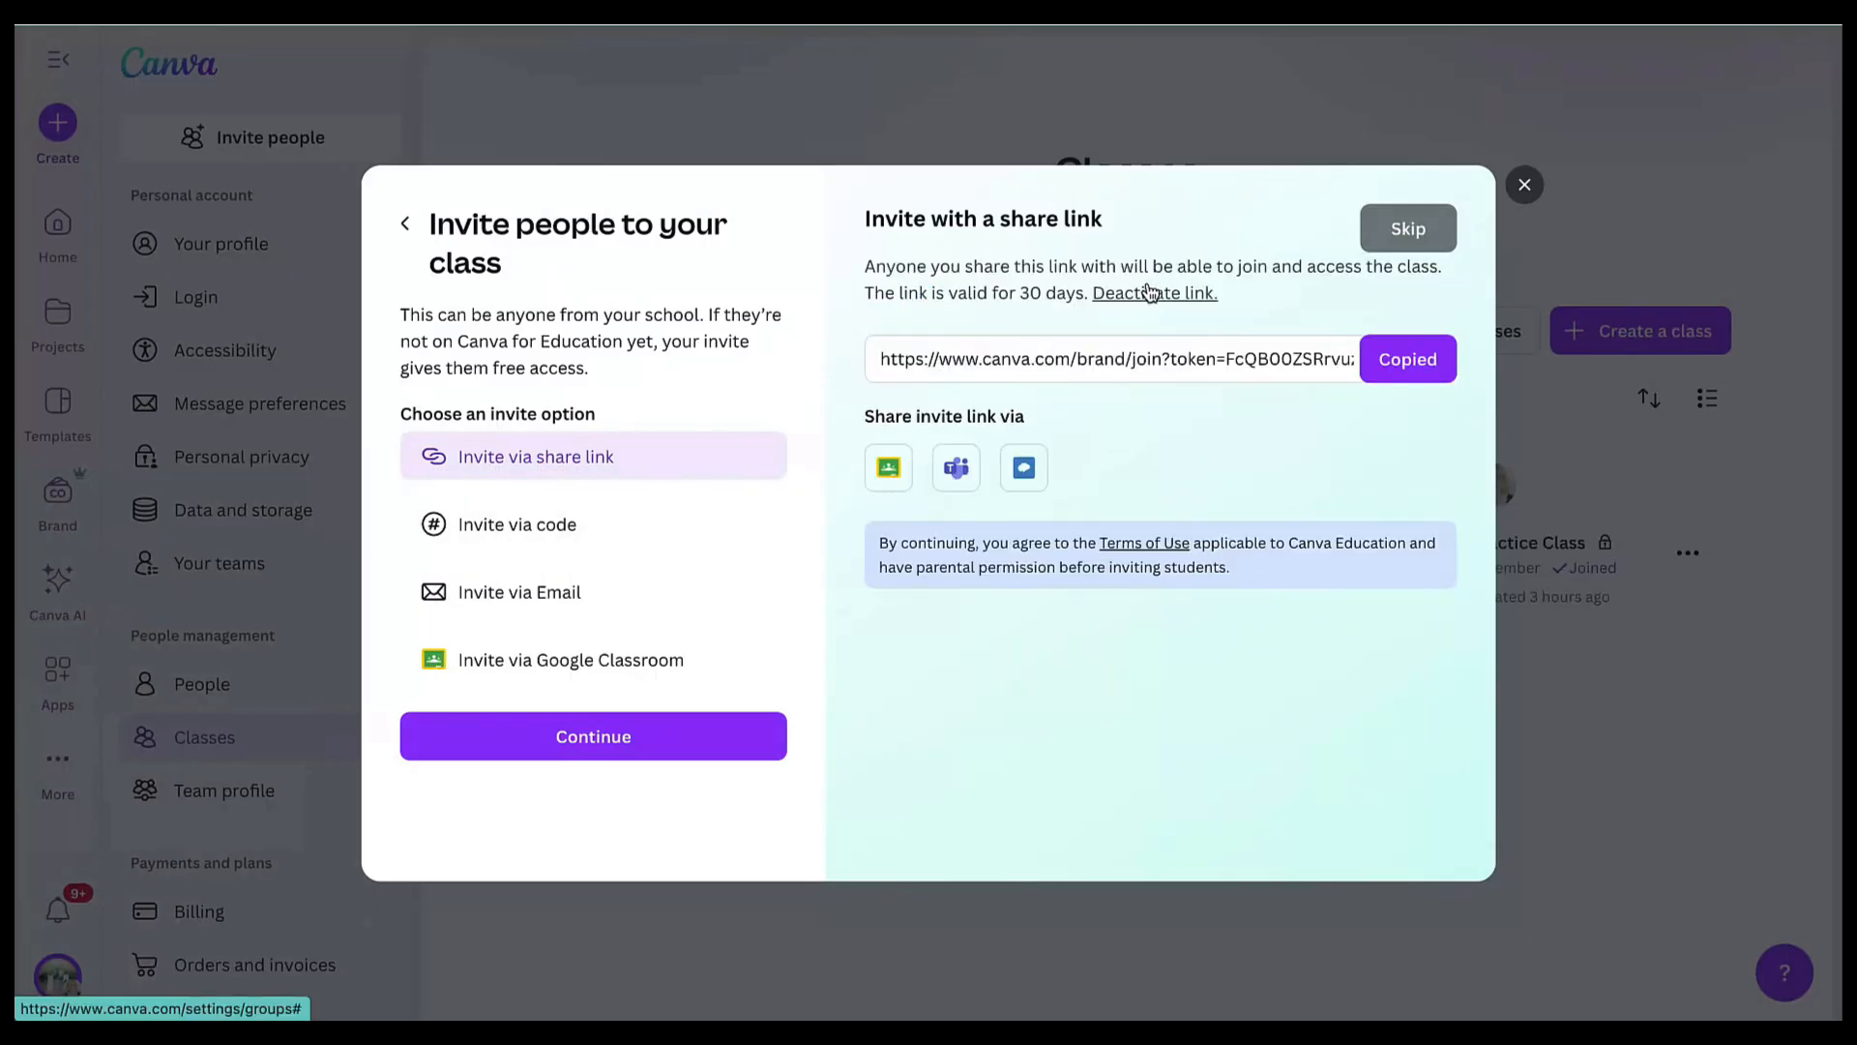
left_click(1395, 361)
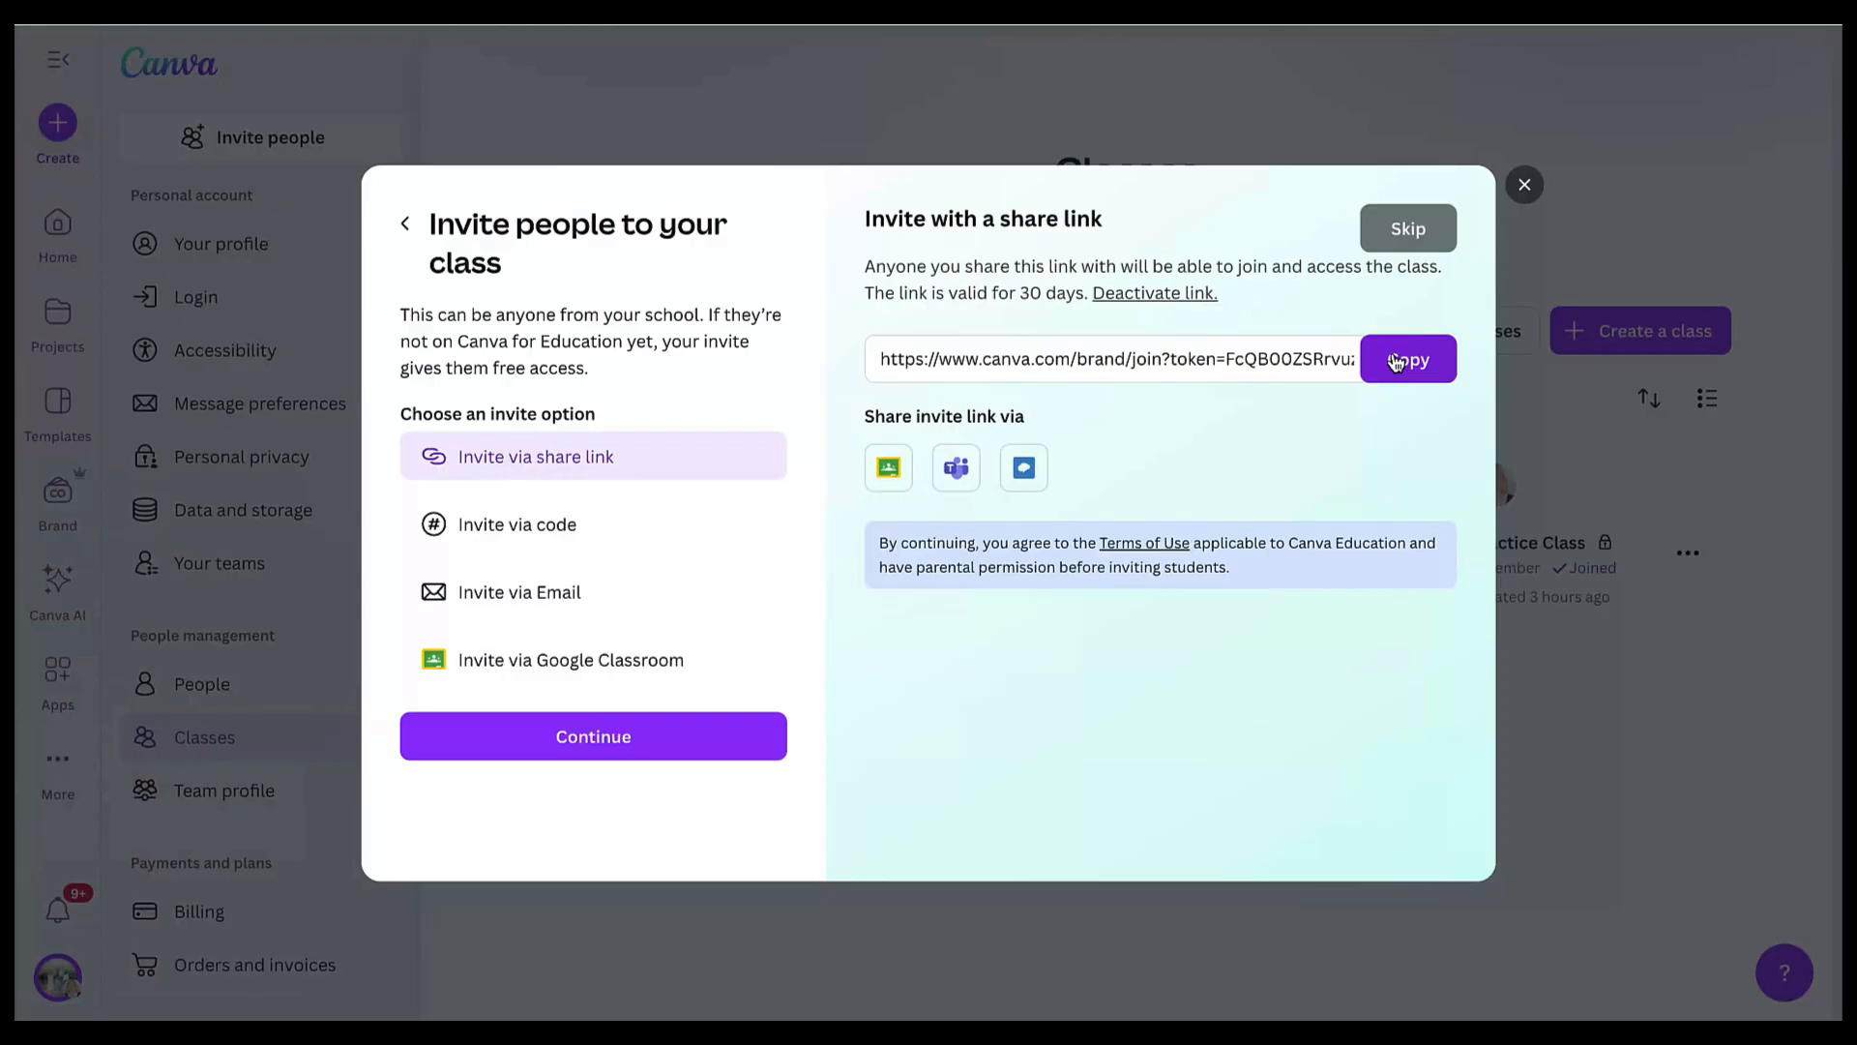
left_click(1395, 361)
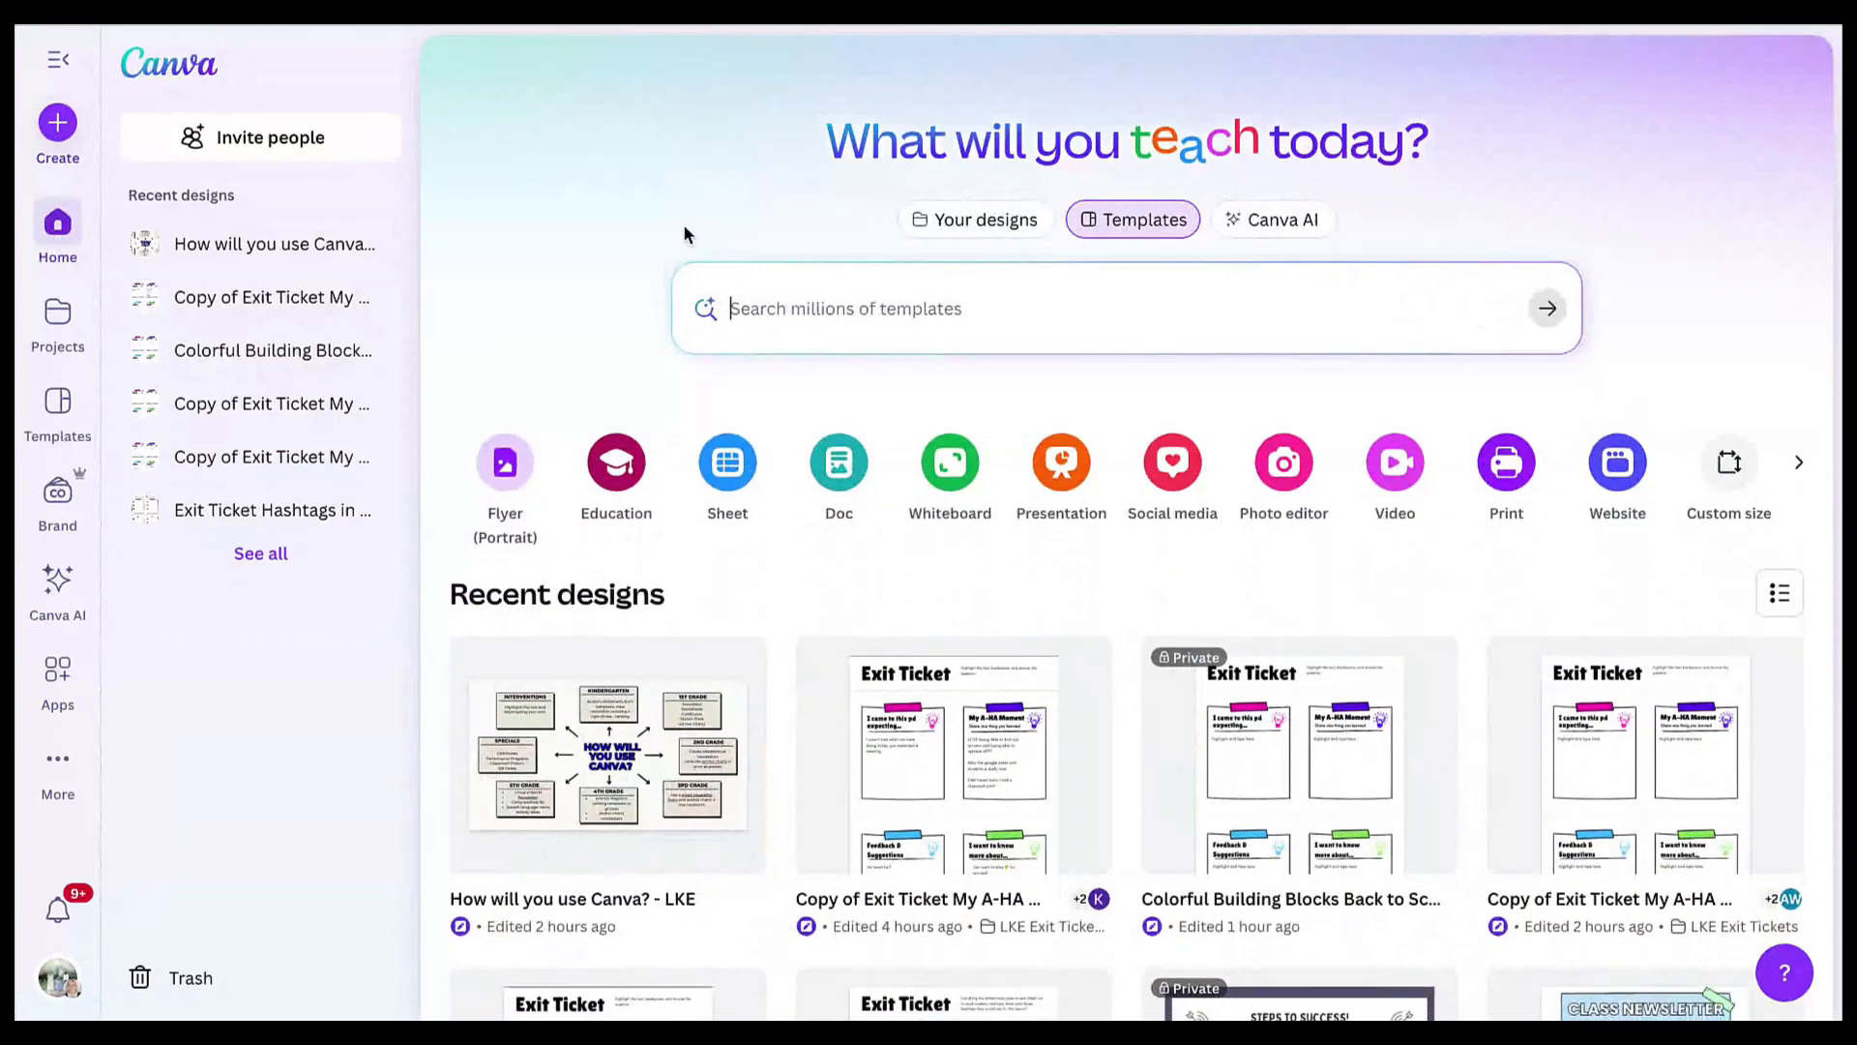
- Search the templates for "place value worksheet" and start customizing the colorful Place Value Table worksheet
left_click(784, 310)
type("pl")
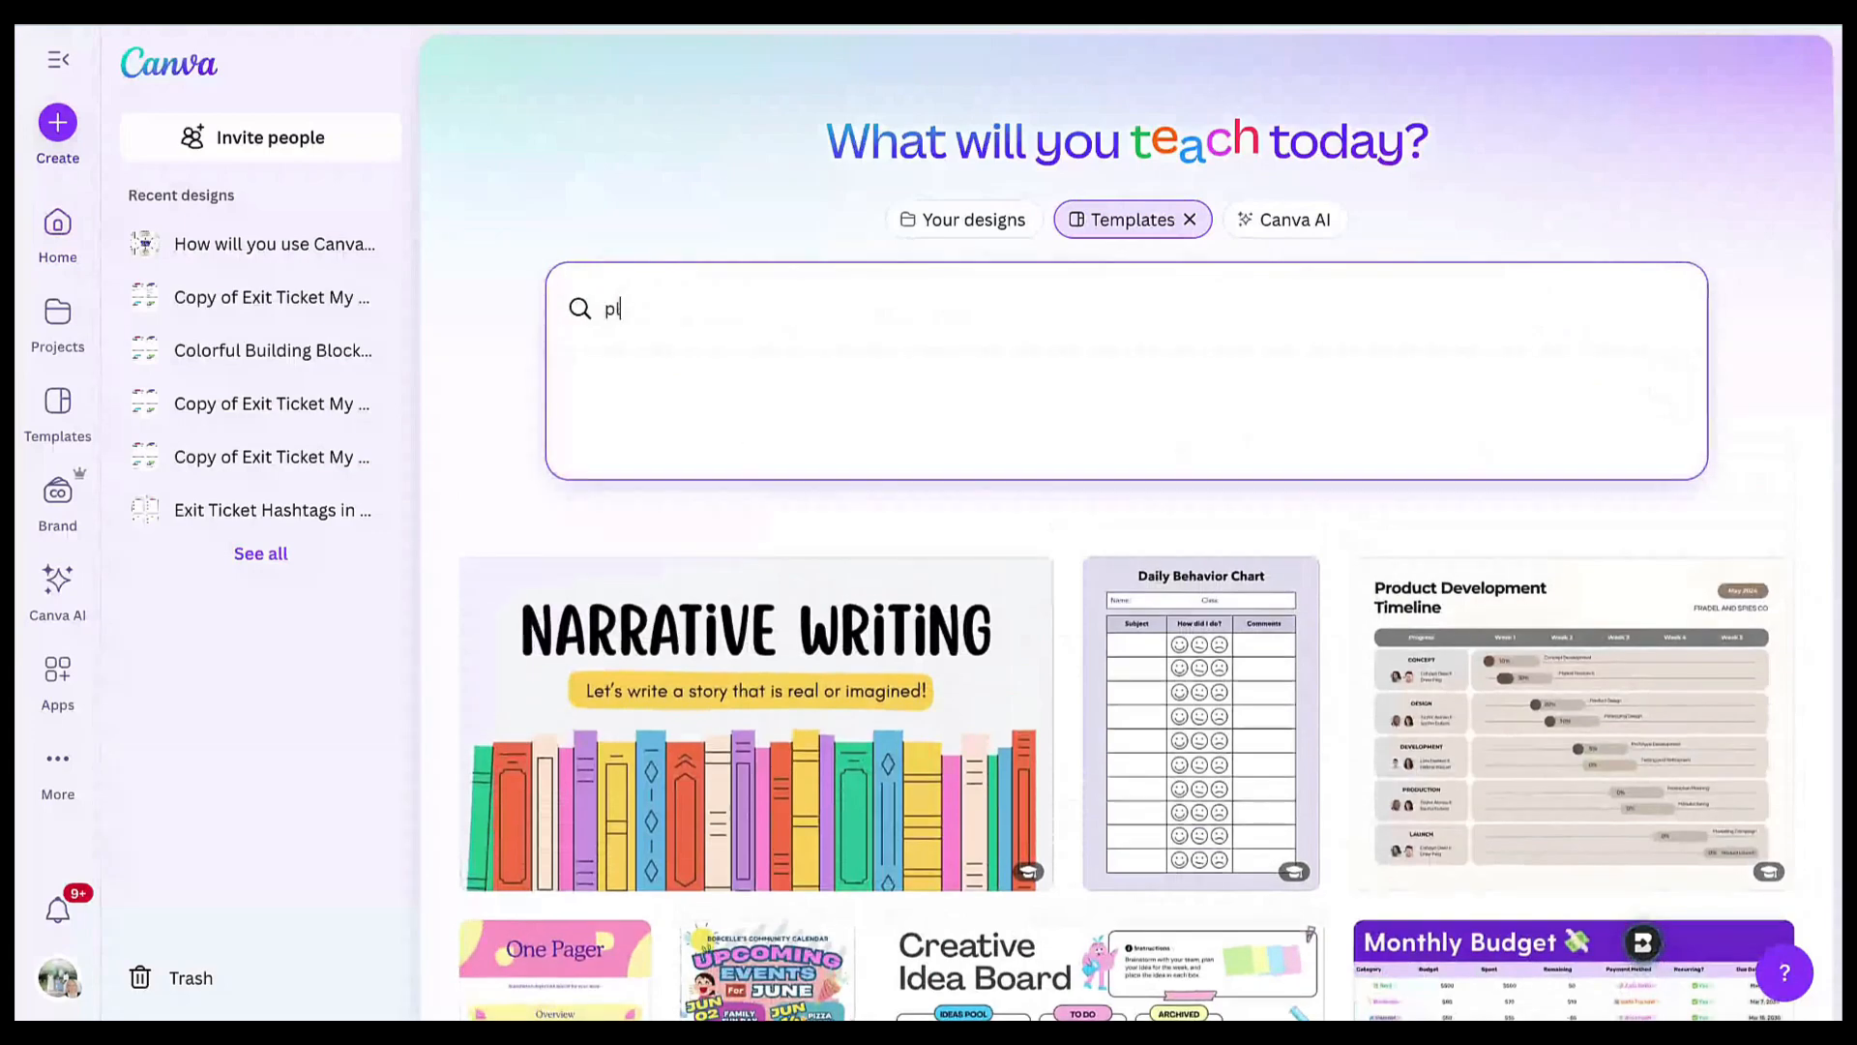
type("ace value")
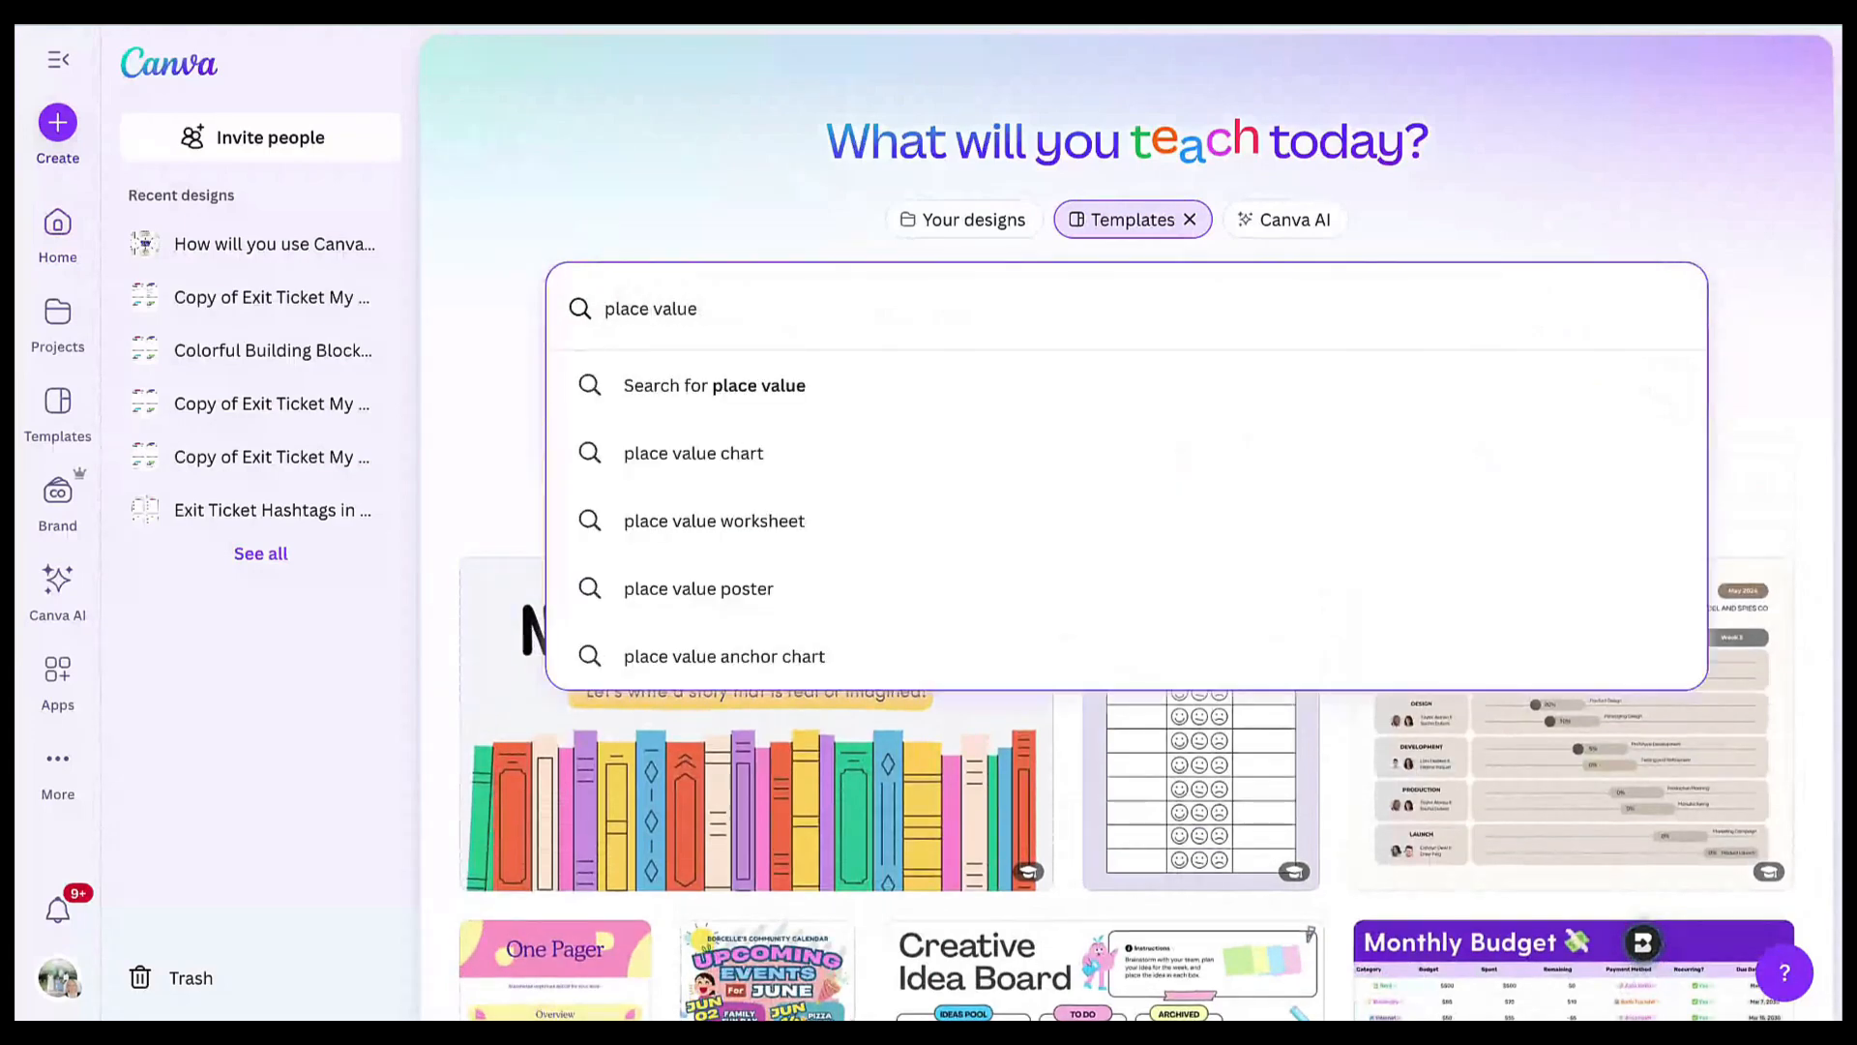
type(" worksheet")
key("Return")
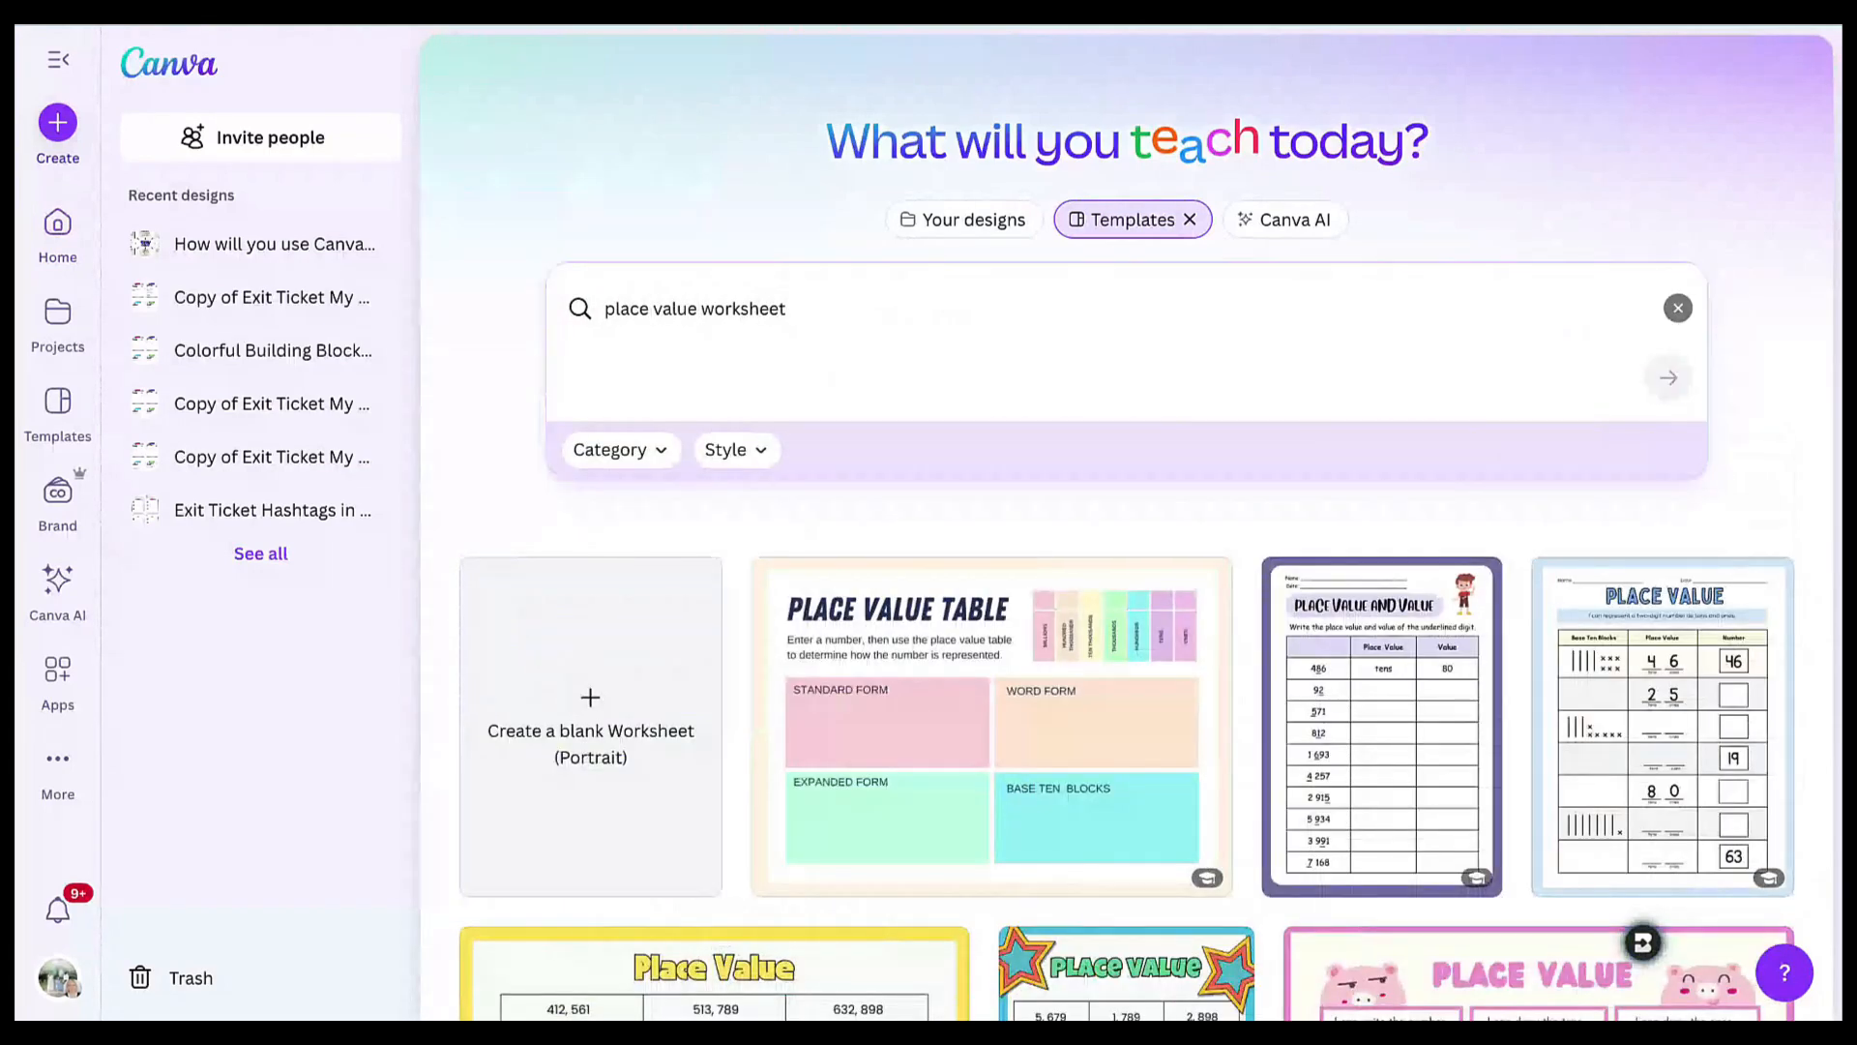
left_click(1001, 682)
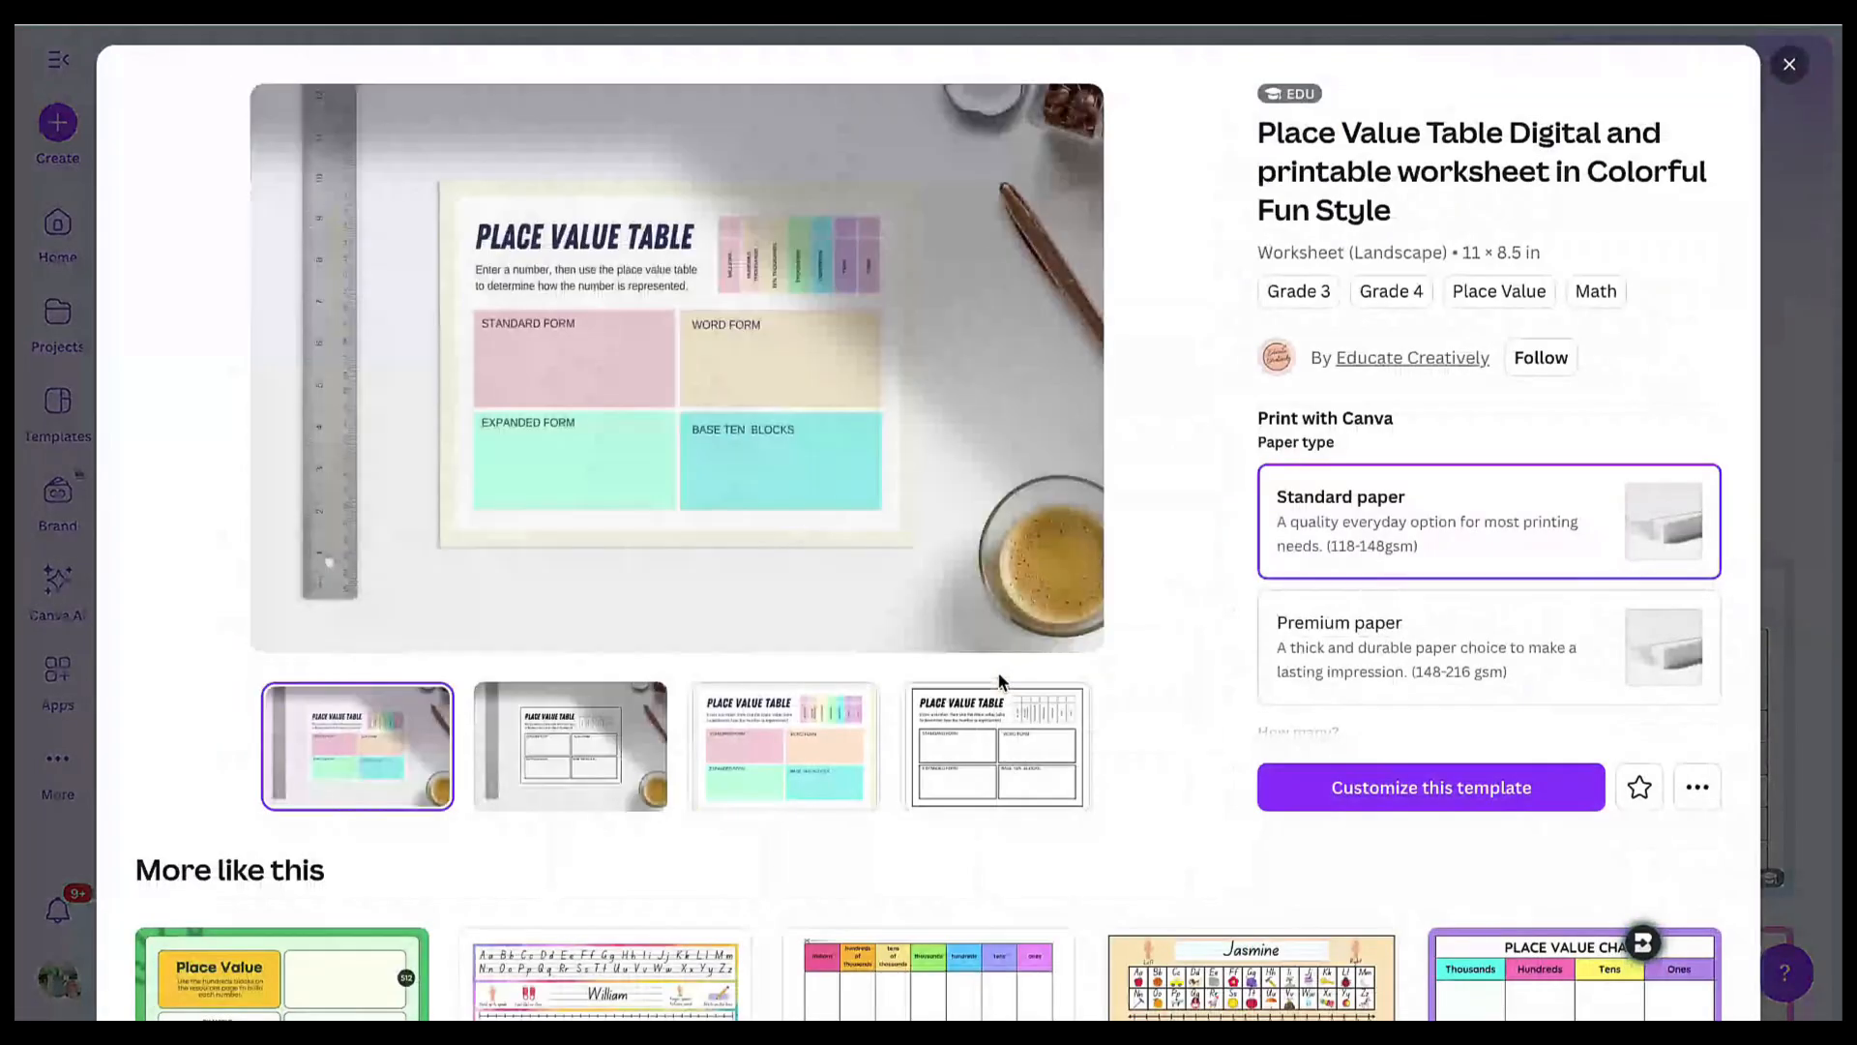
left_click(1410, 795)
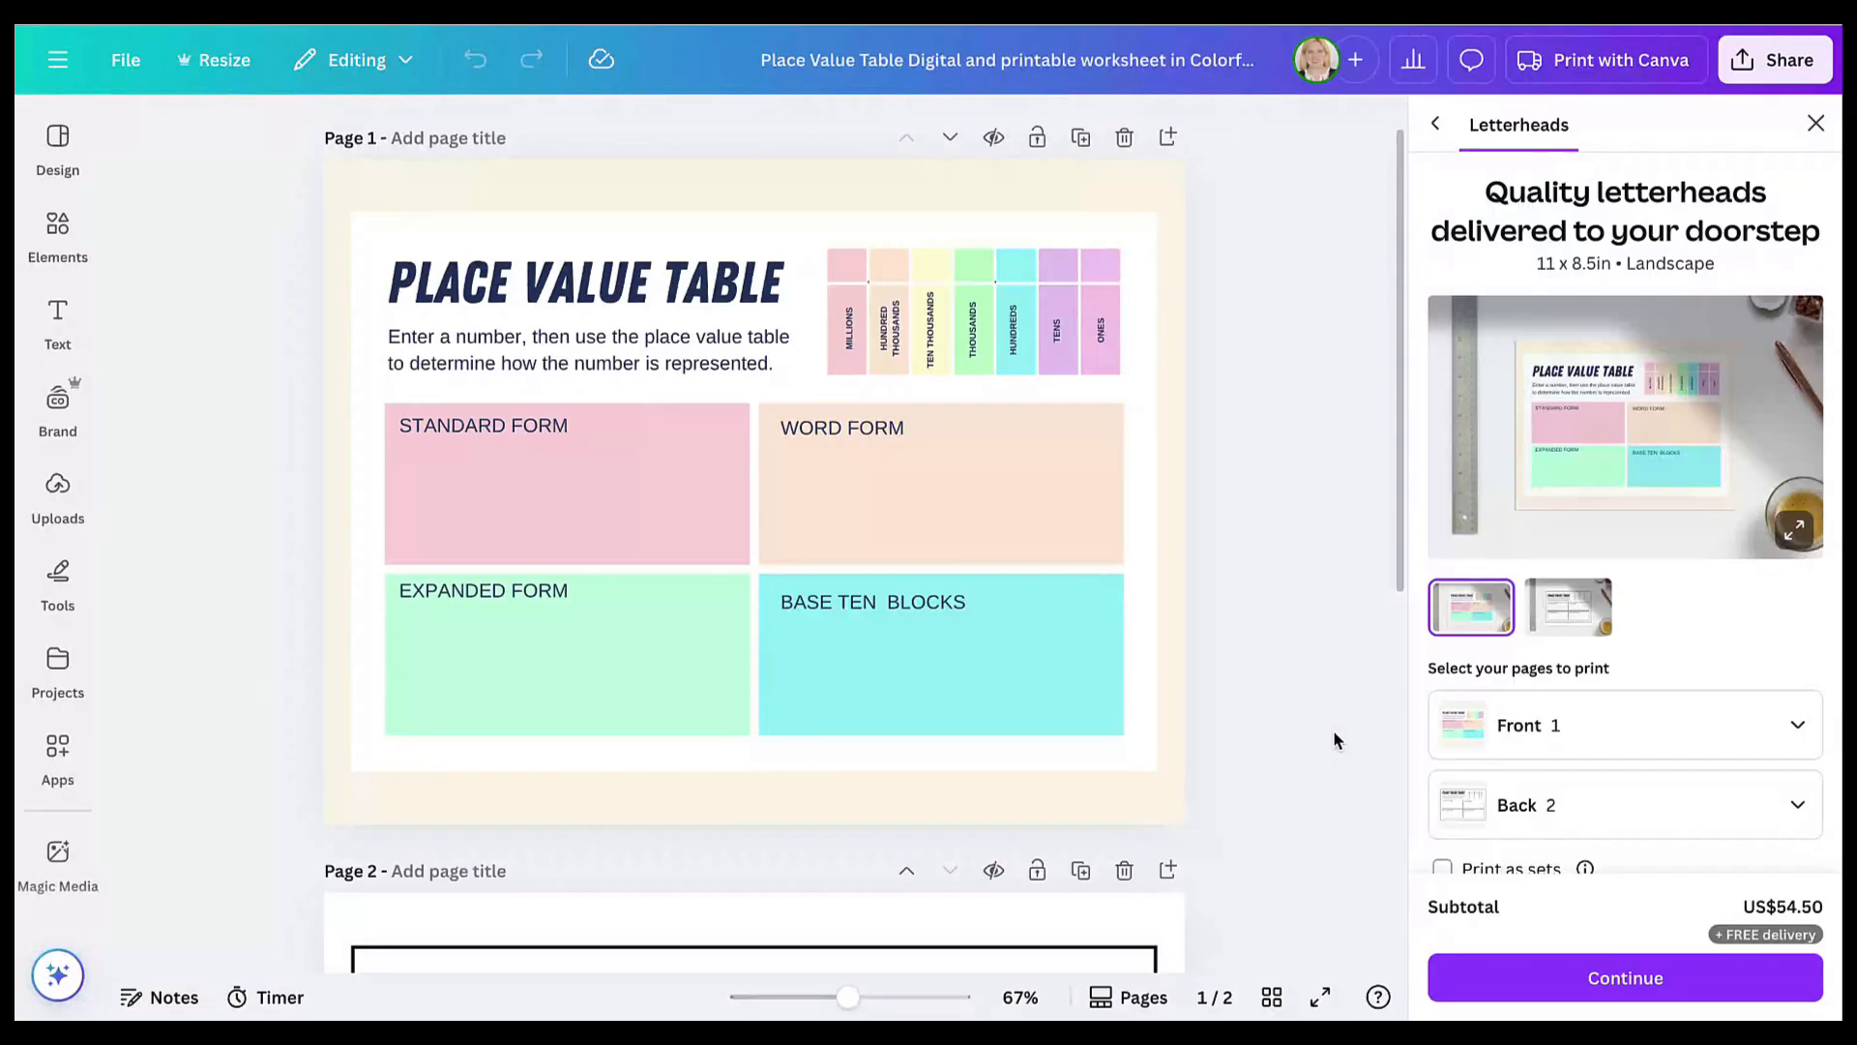
- Review both worksheet pages and delete the black-and-white second page
scroll(1333, 740, "down", 6)
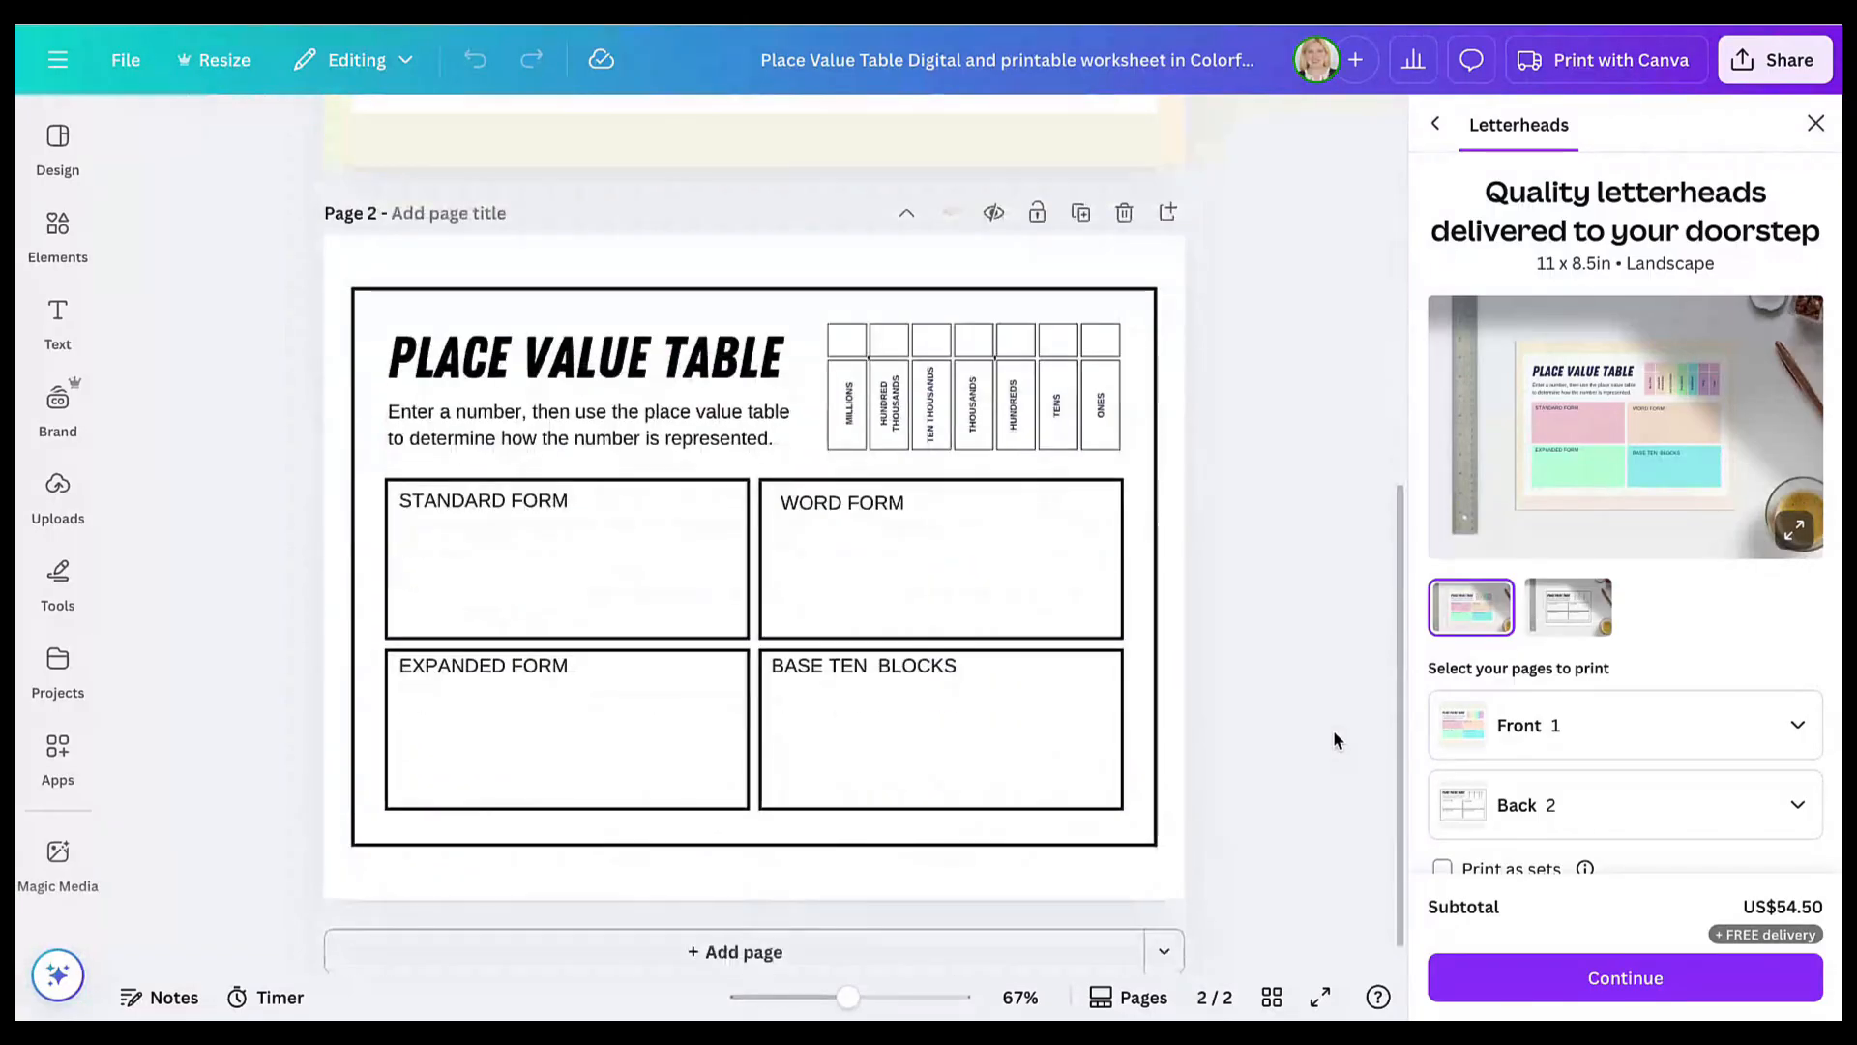
scroll(1333, 740, "up", 2)
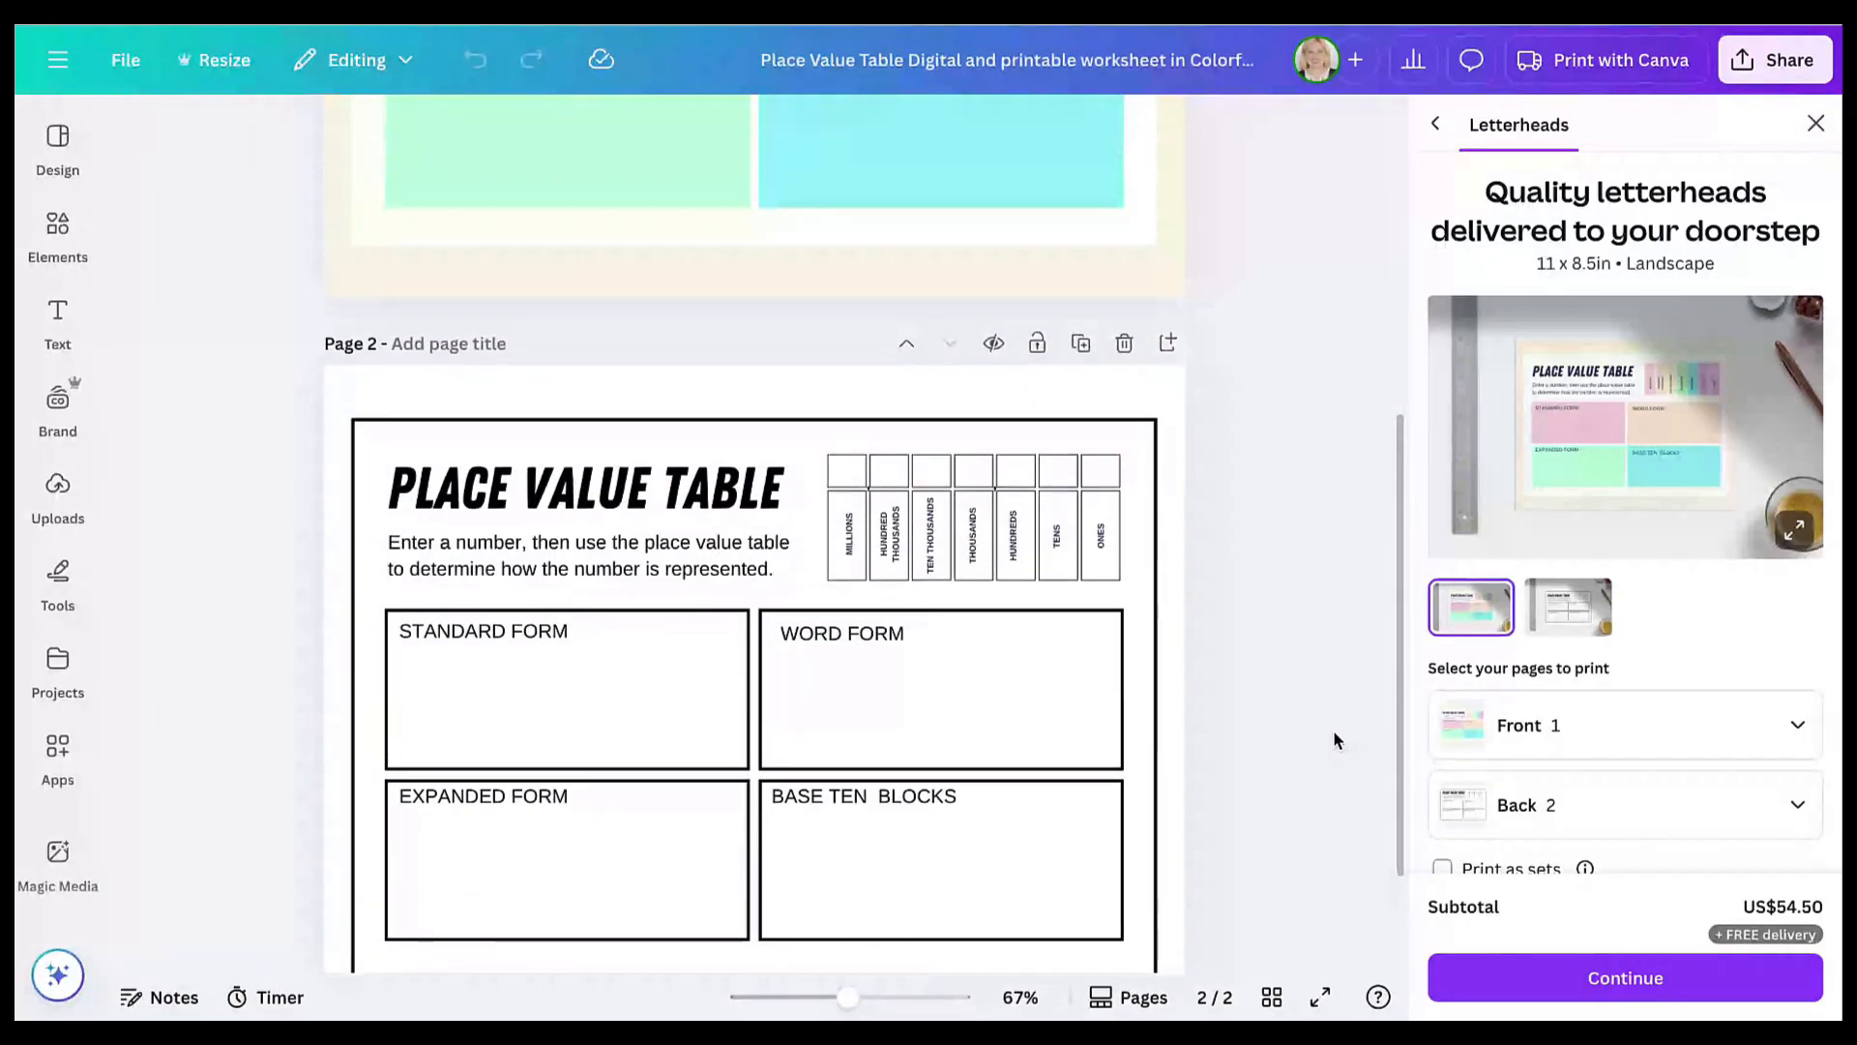
scroll(1334, 739, "up", 5)
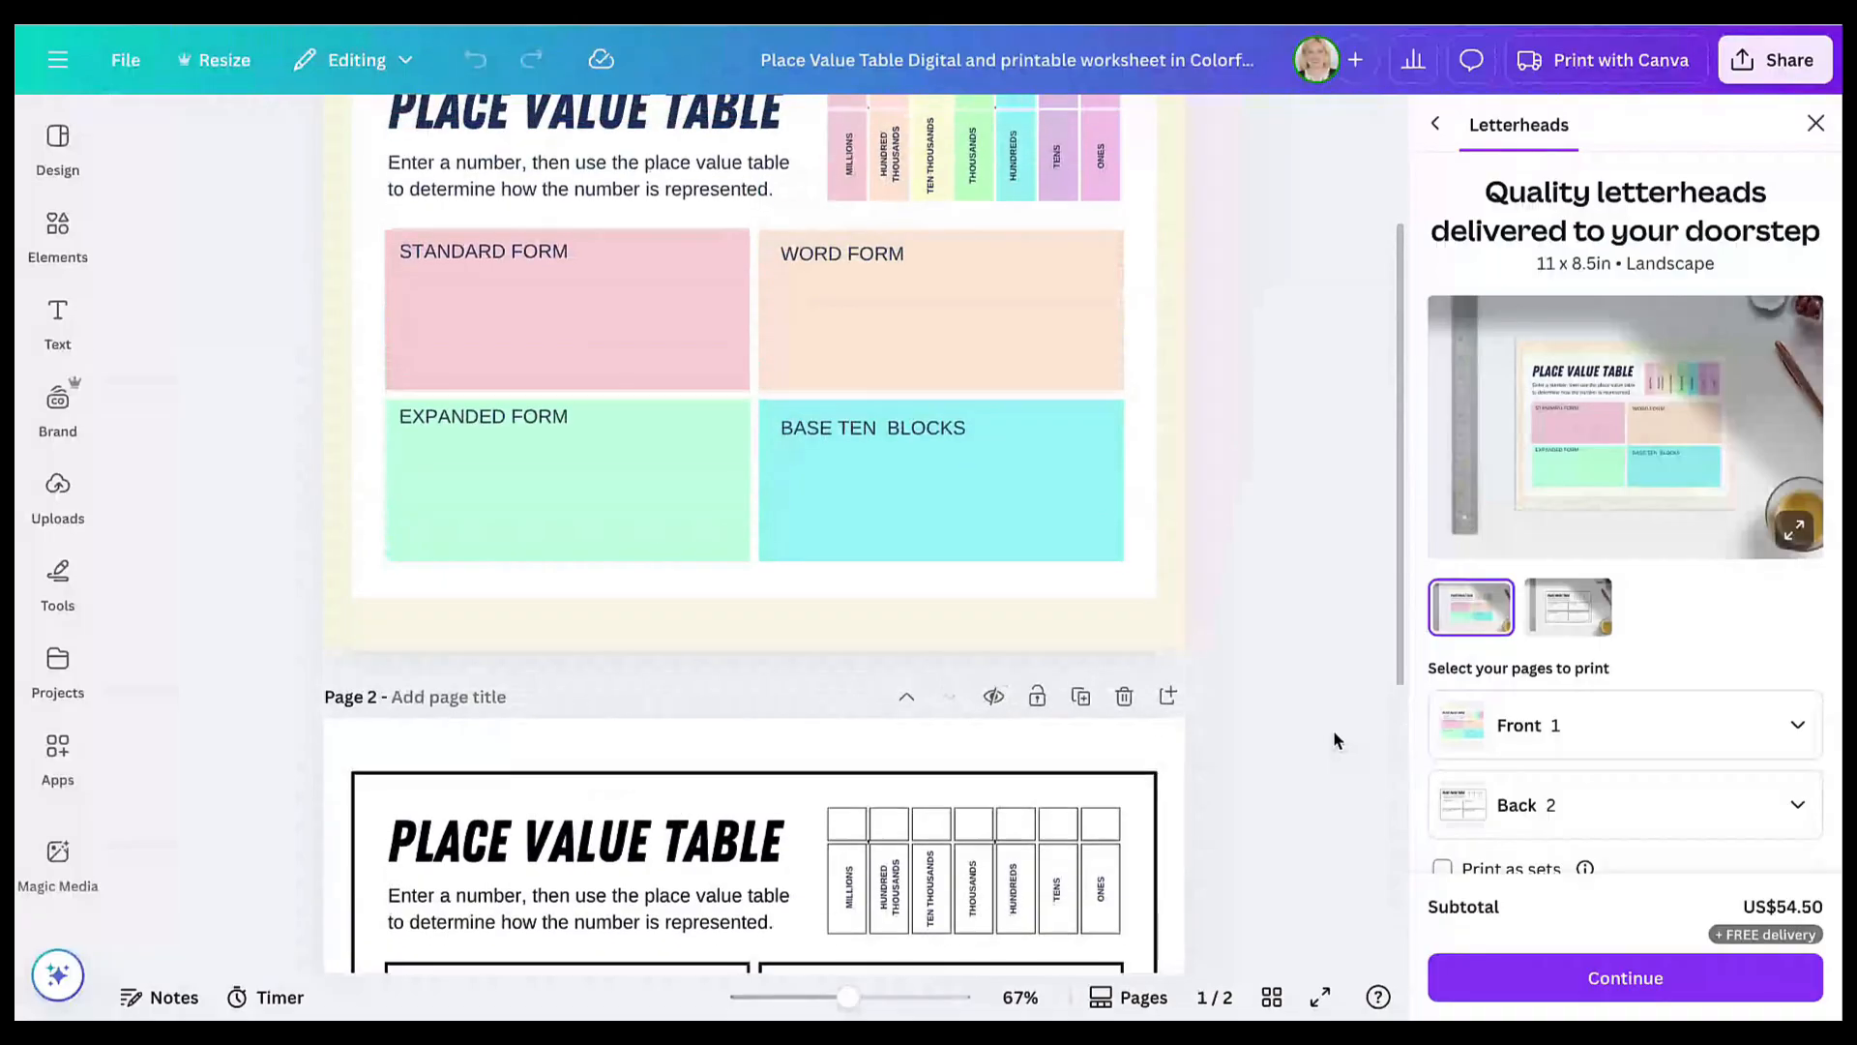
left_click(1124, 696)
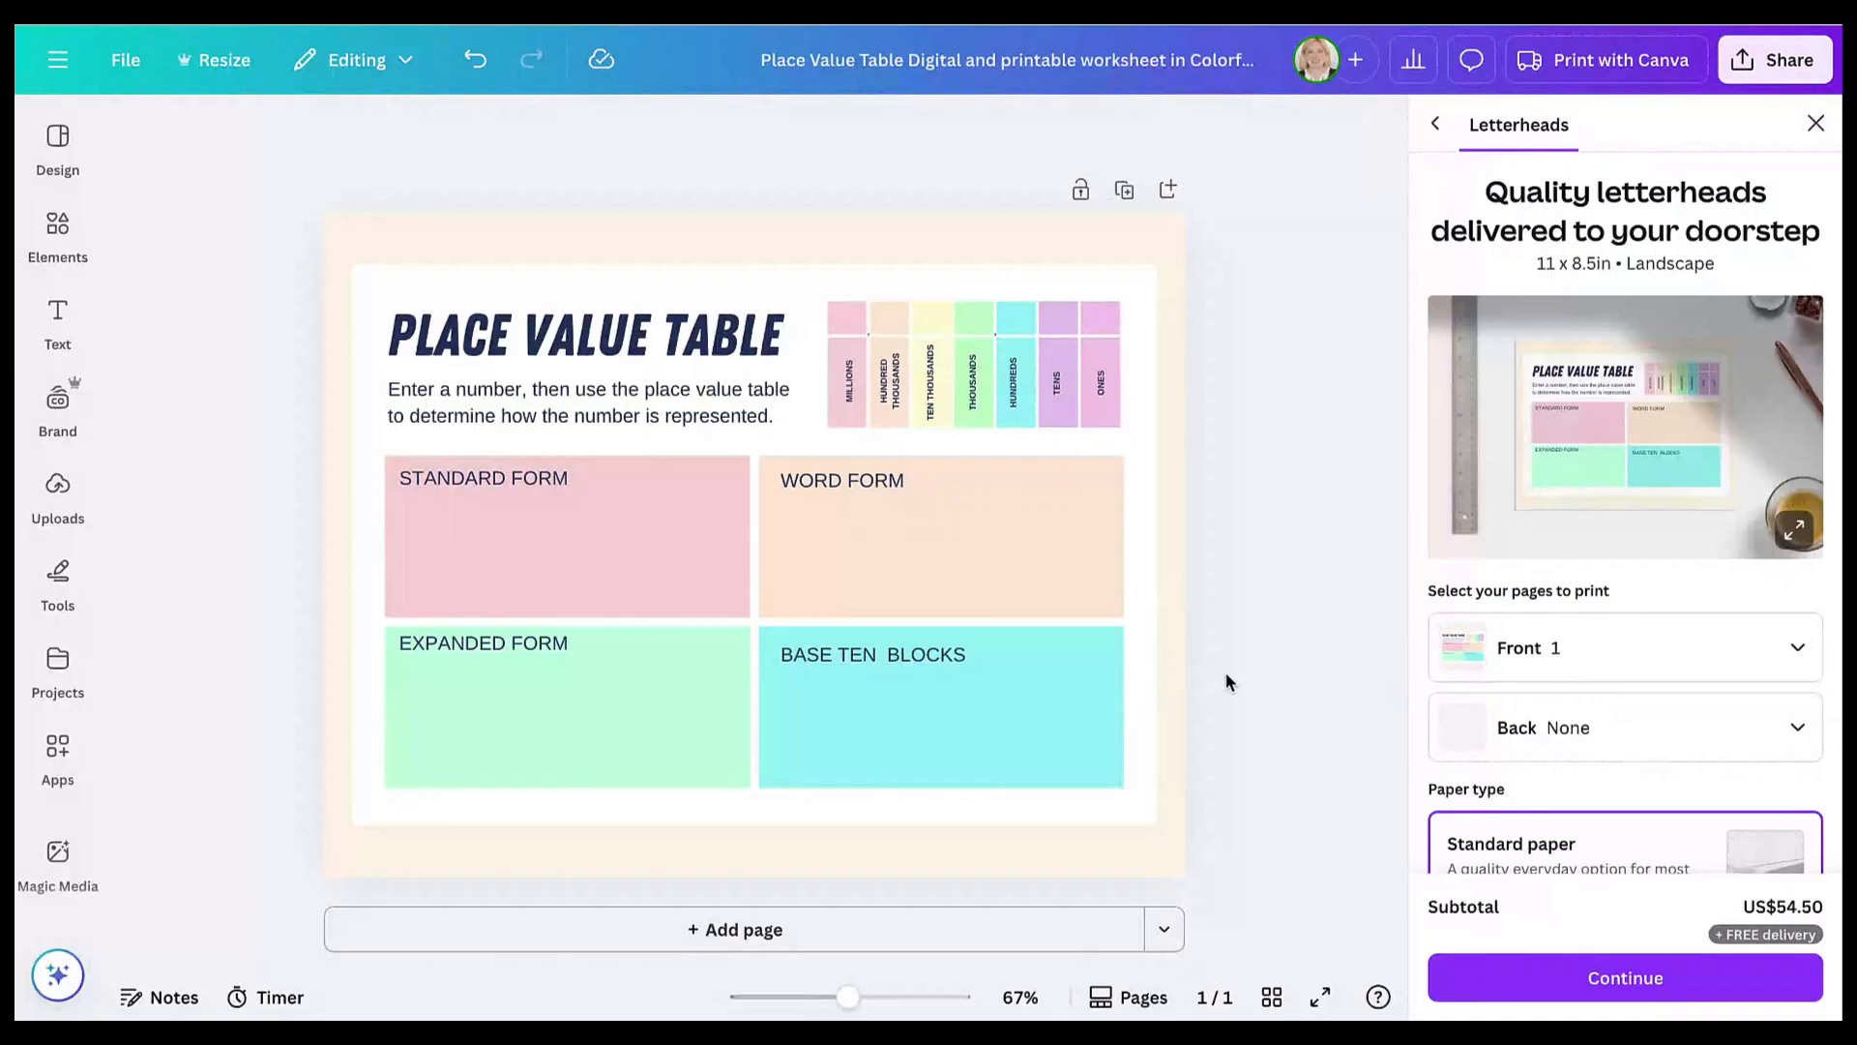
- Lock the table of four form boxes, test moving it, and lock the white background panel behind it
left_click(1075, 544)
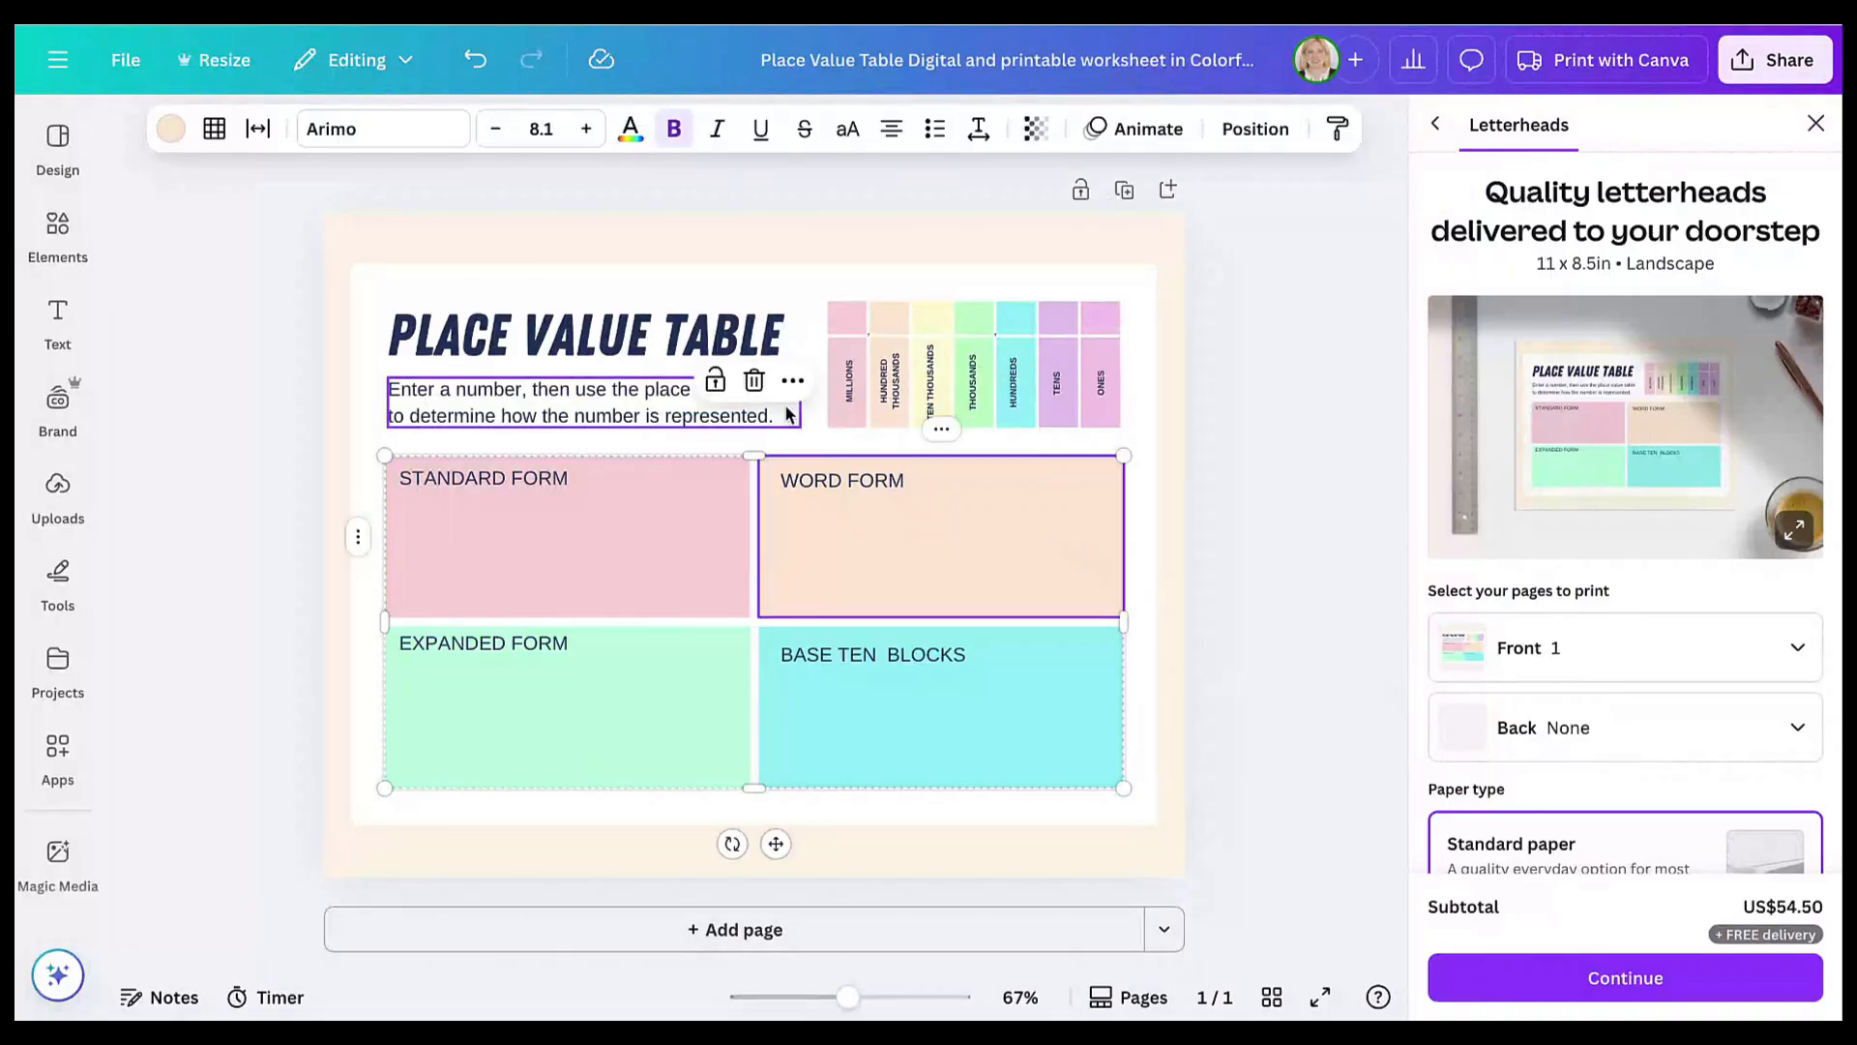
left_click(713, 382)
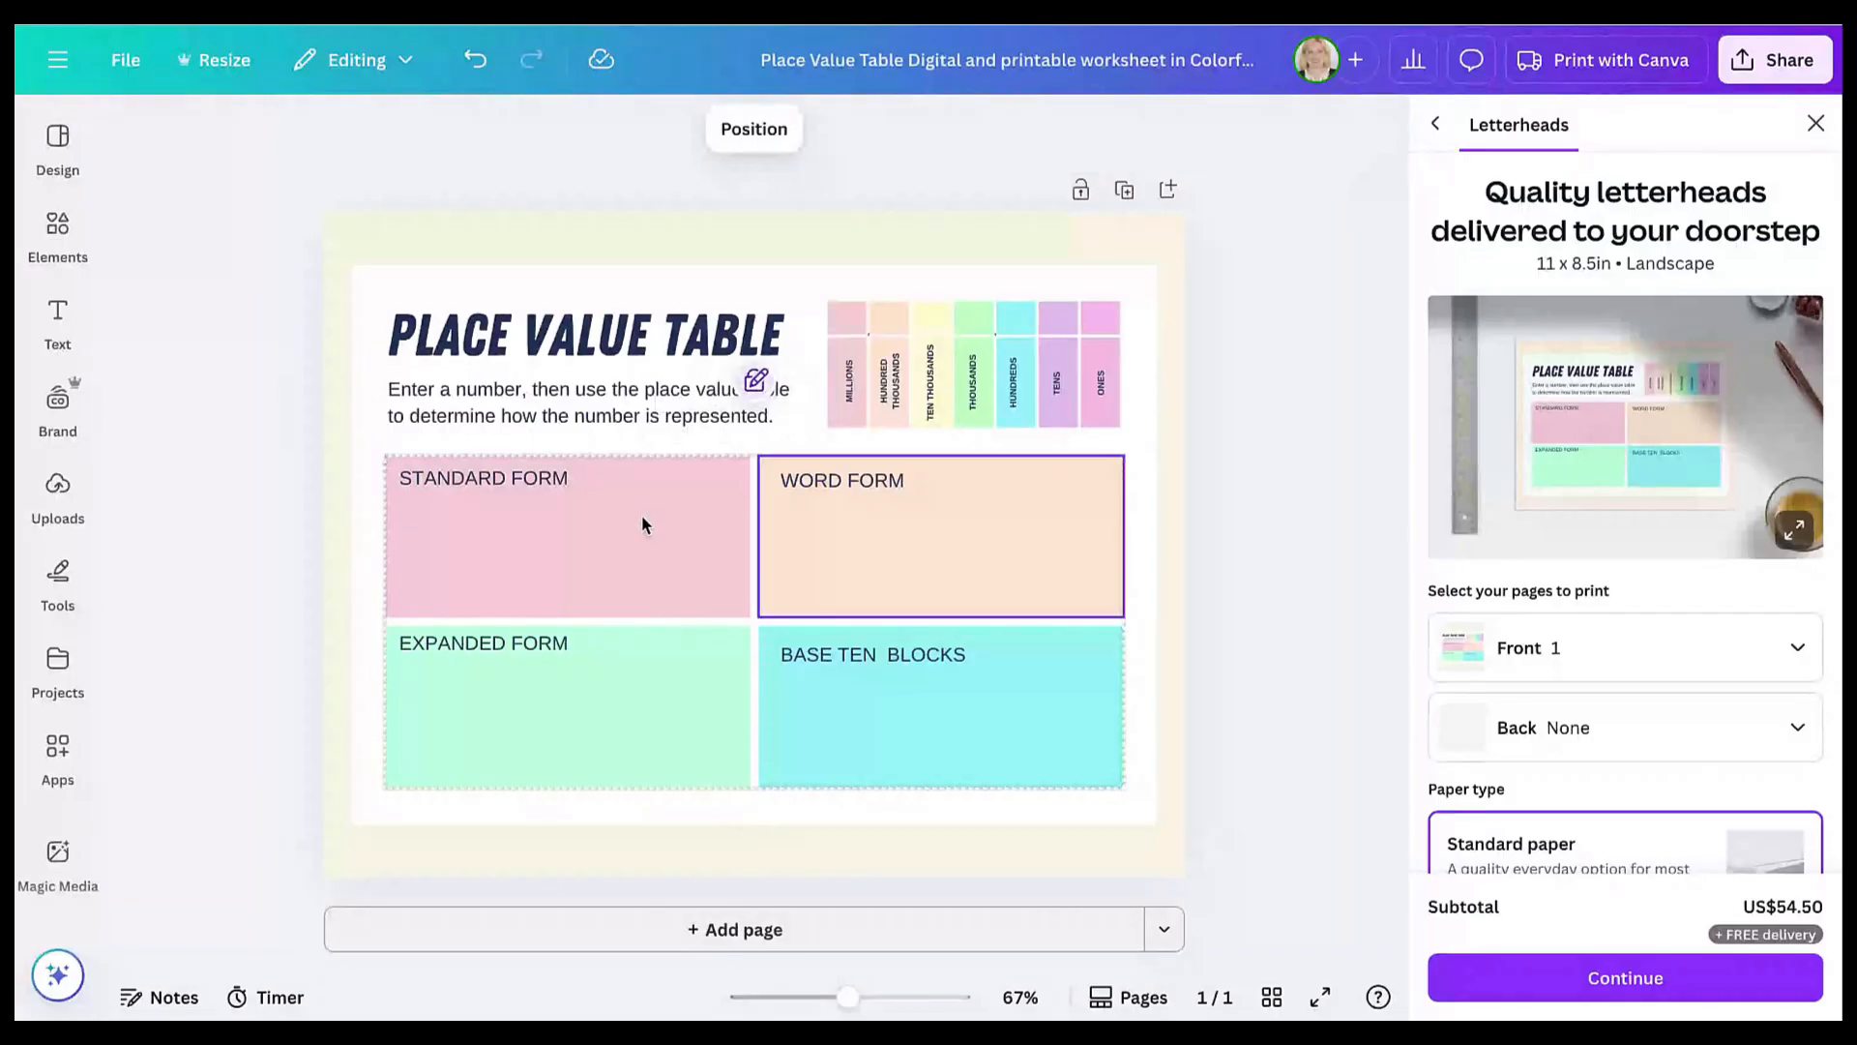
left_click(640, 515)
left_click(618, 675)
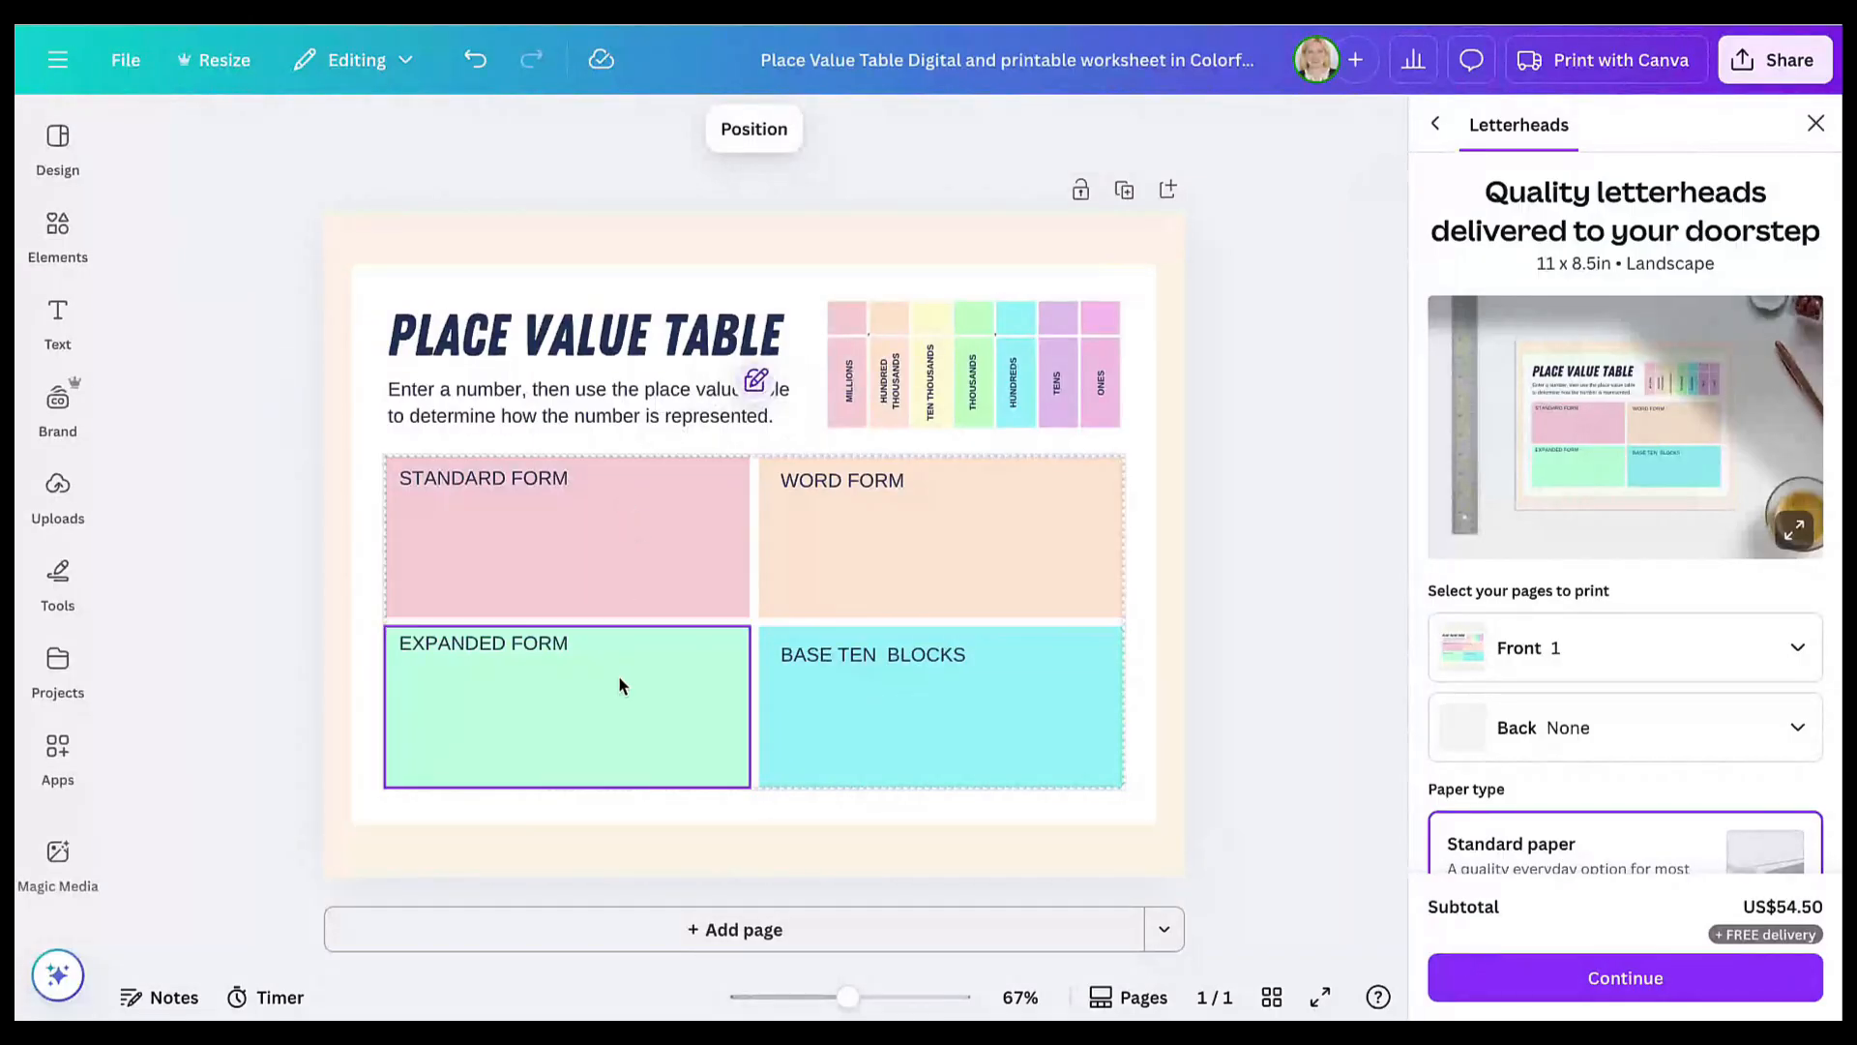
left_click(837, 742)
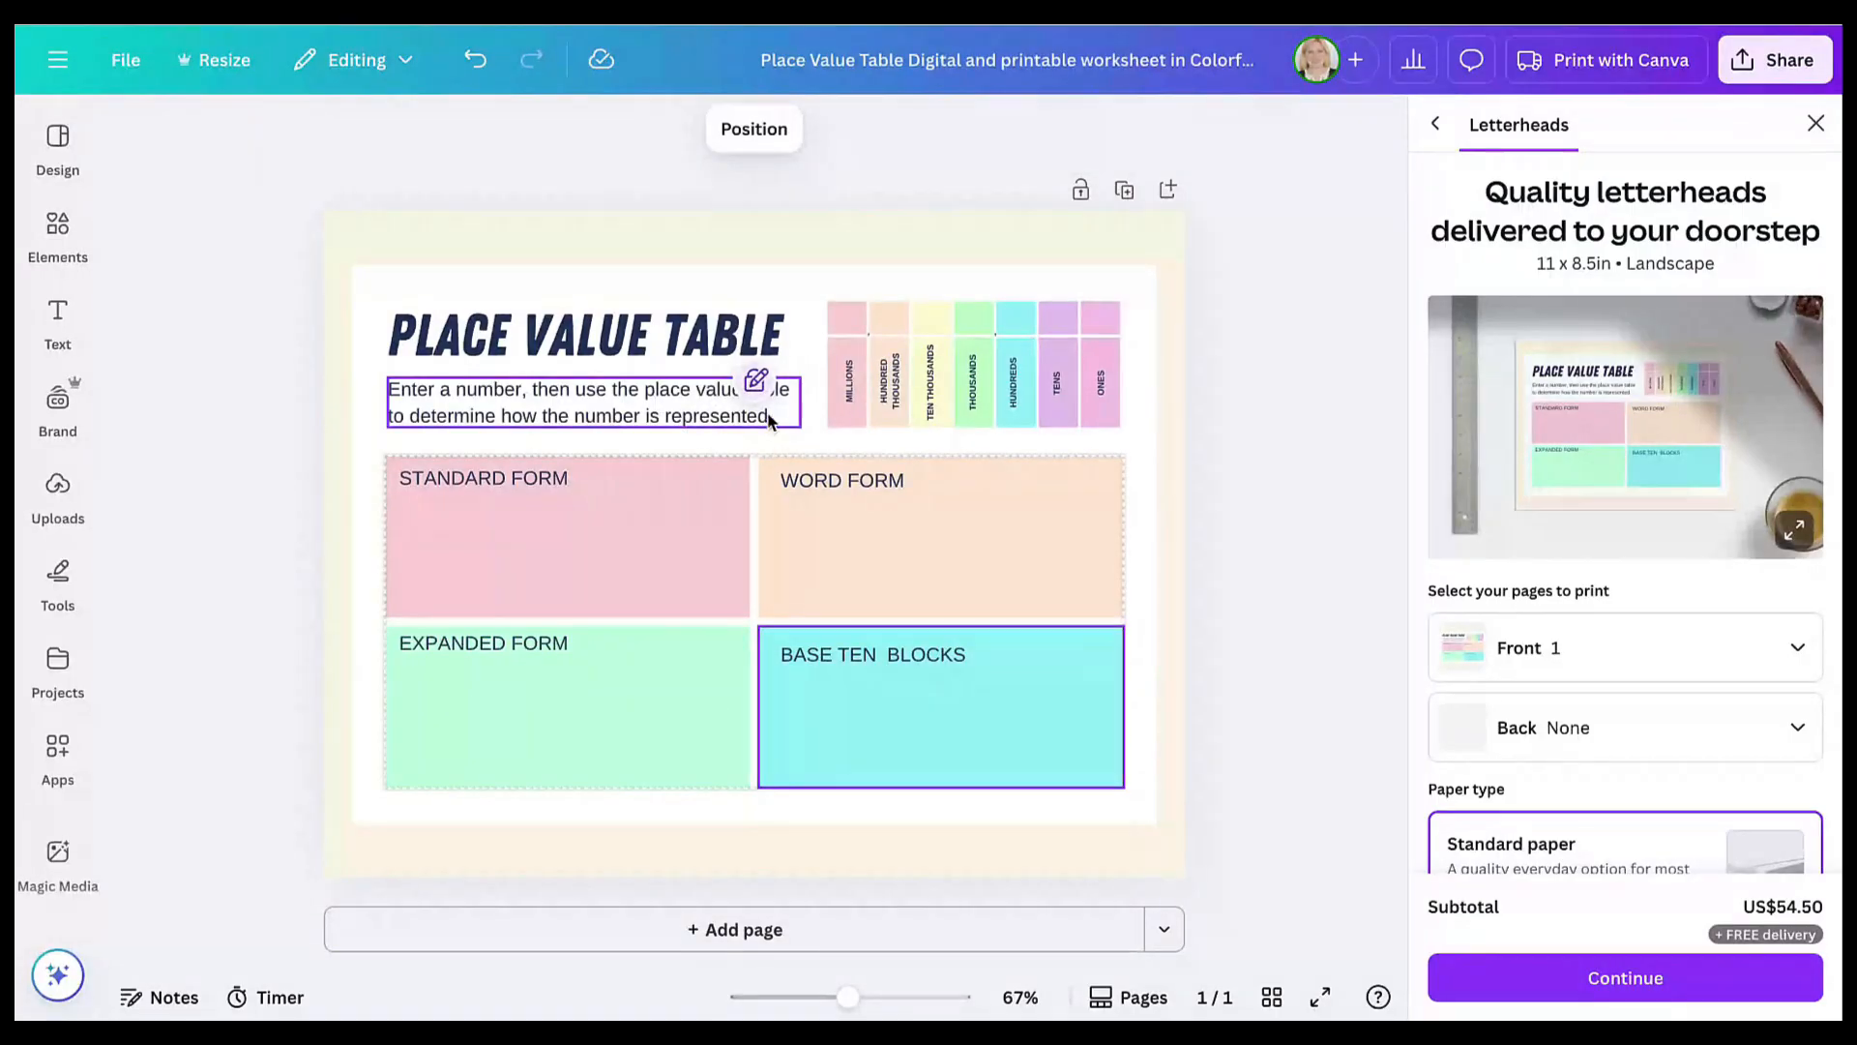
left_click(839, 512)
left_click_drag(973, 579, 841, 568)
left_click(773, 575)
left_click(715, 281)
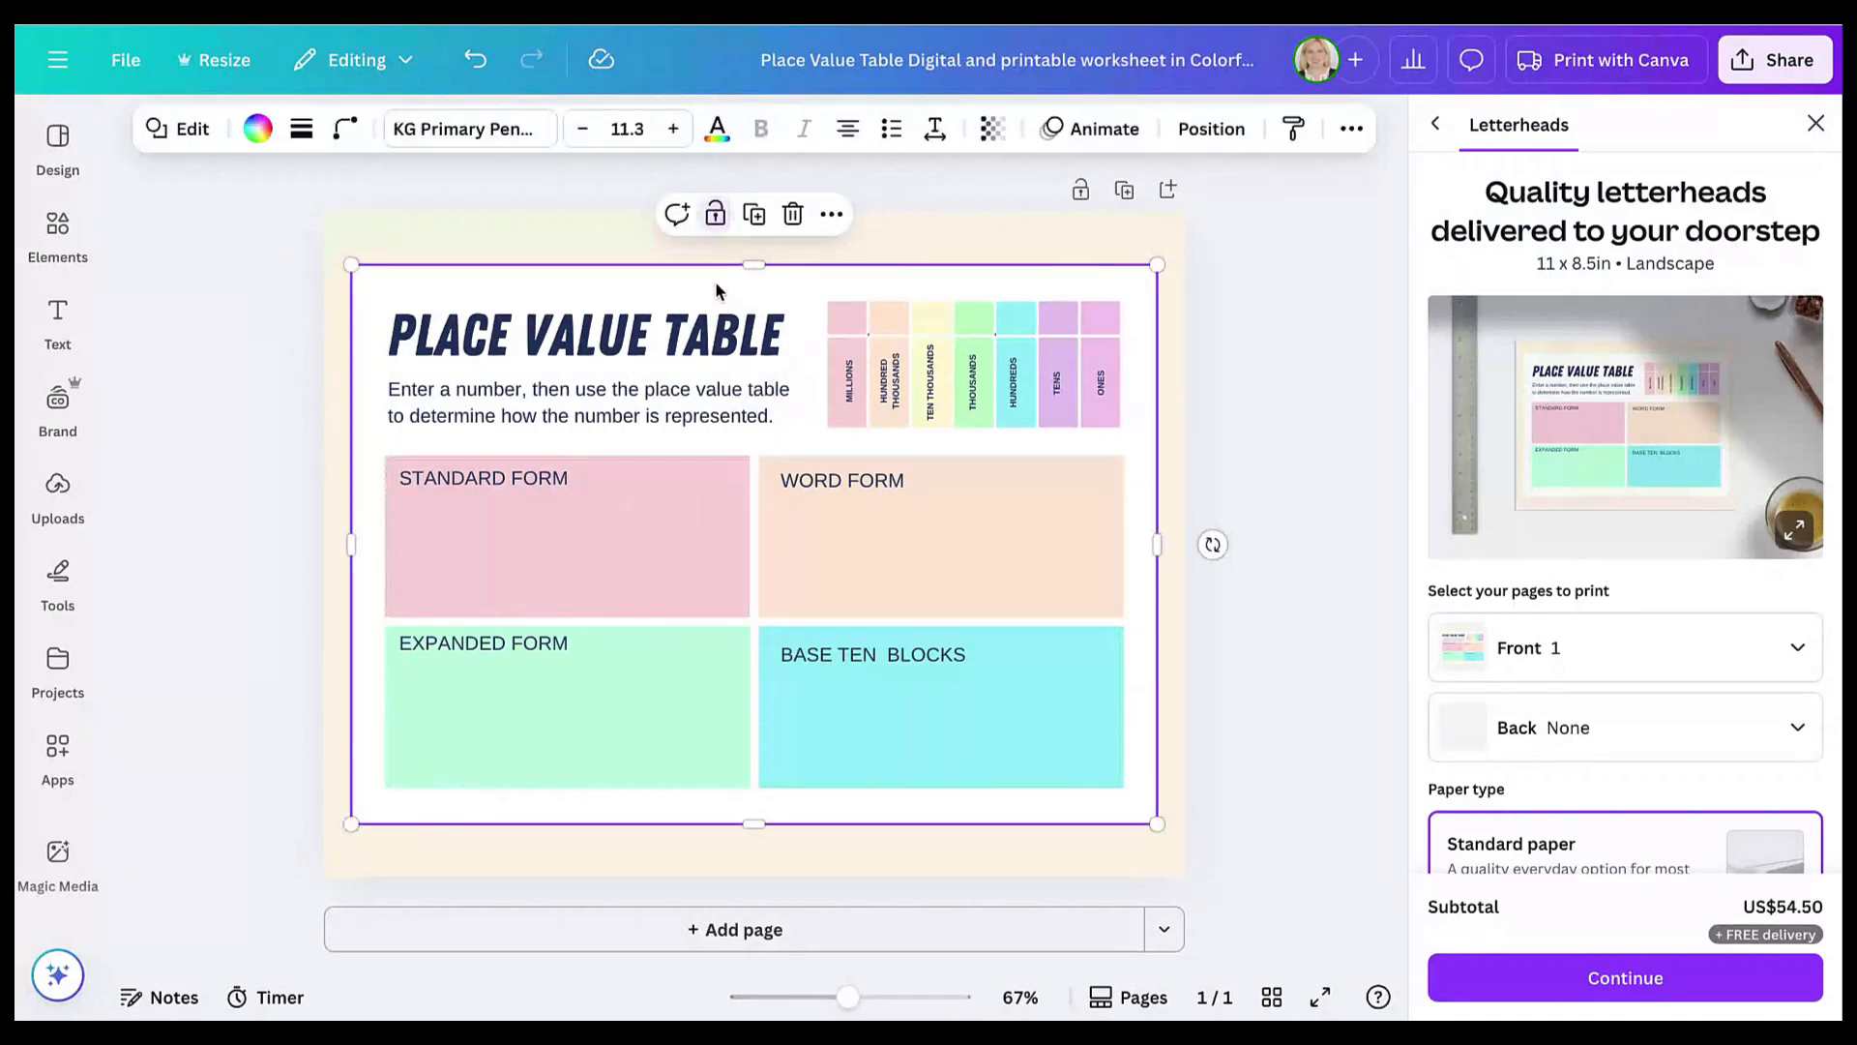
left_click(723, 234)
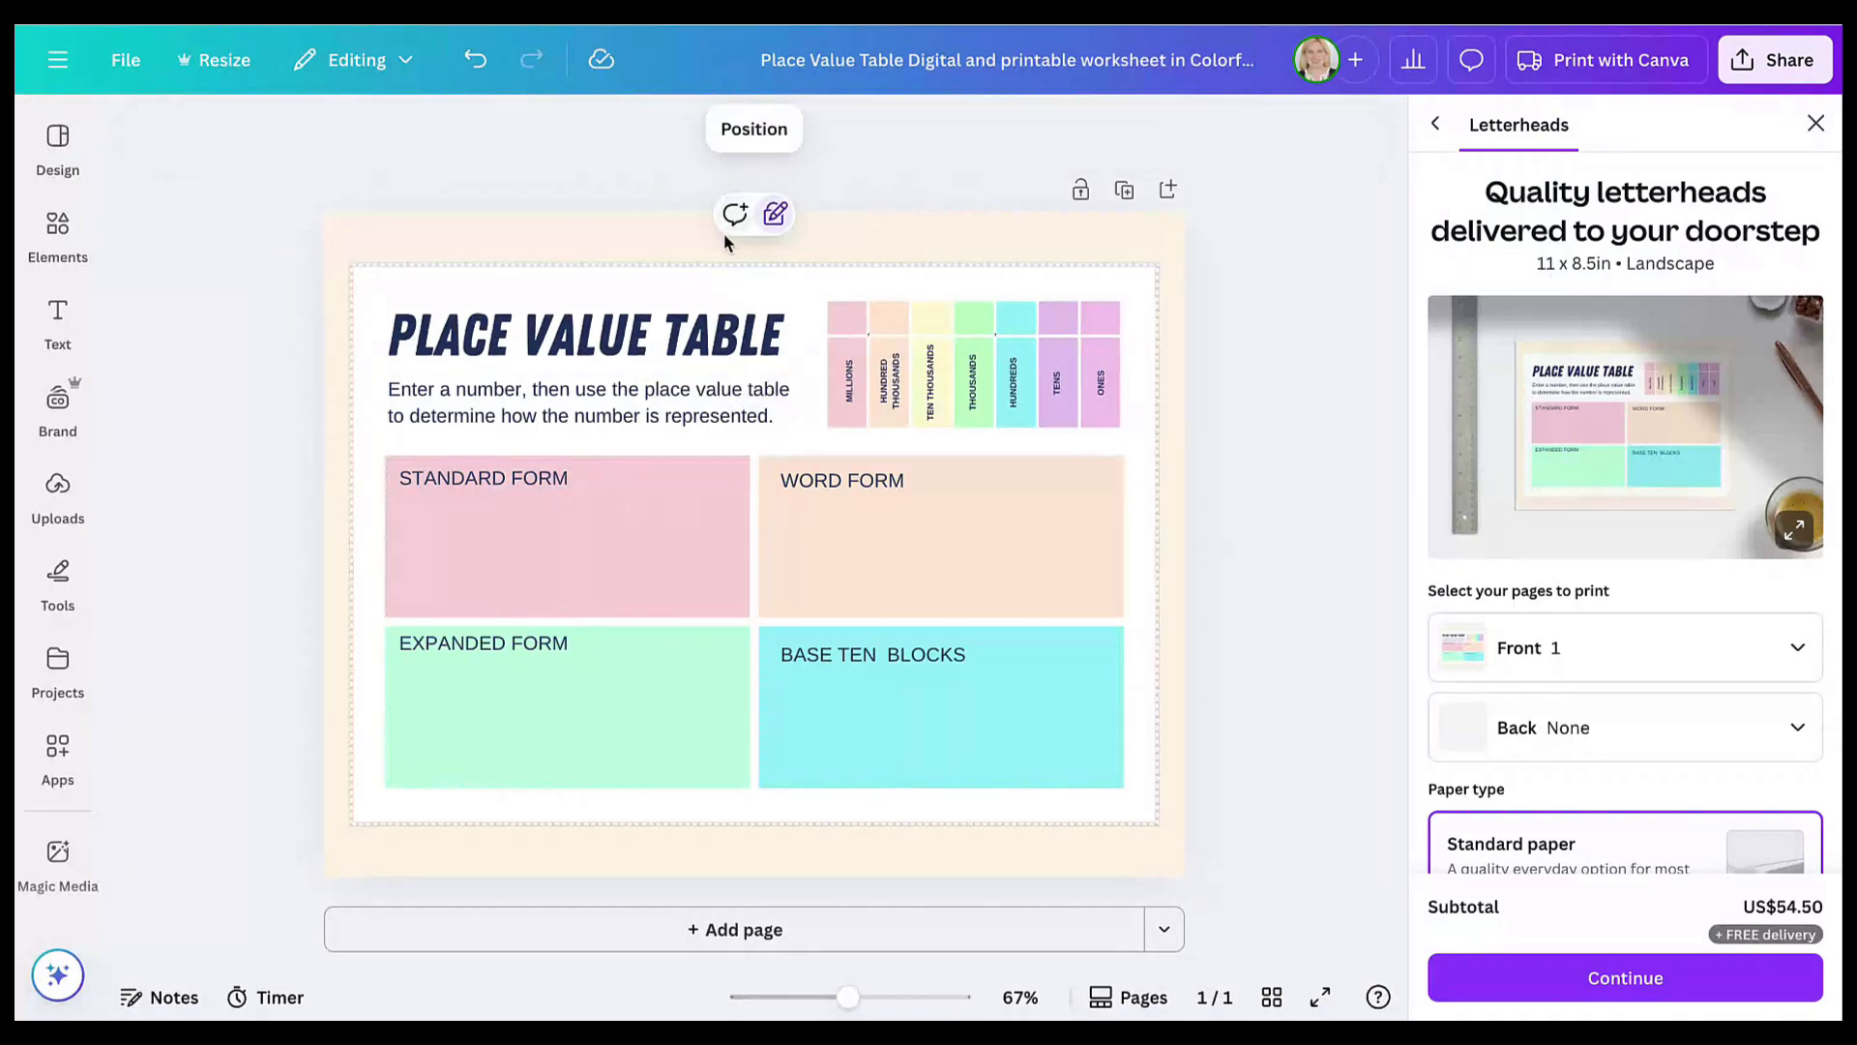
- Group the small place value chart with its labels and lock the group in place
left_click(862, 354)
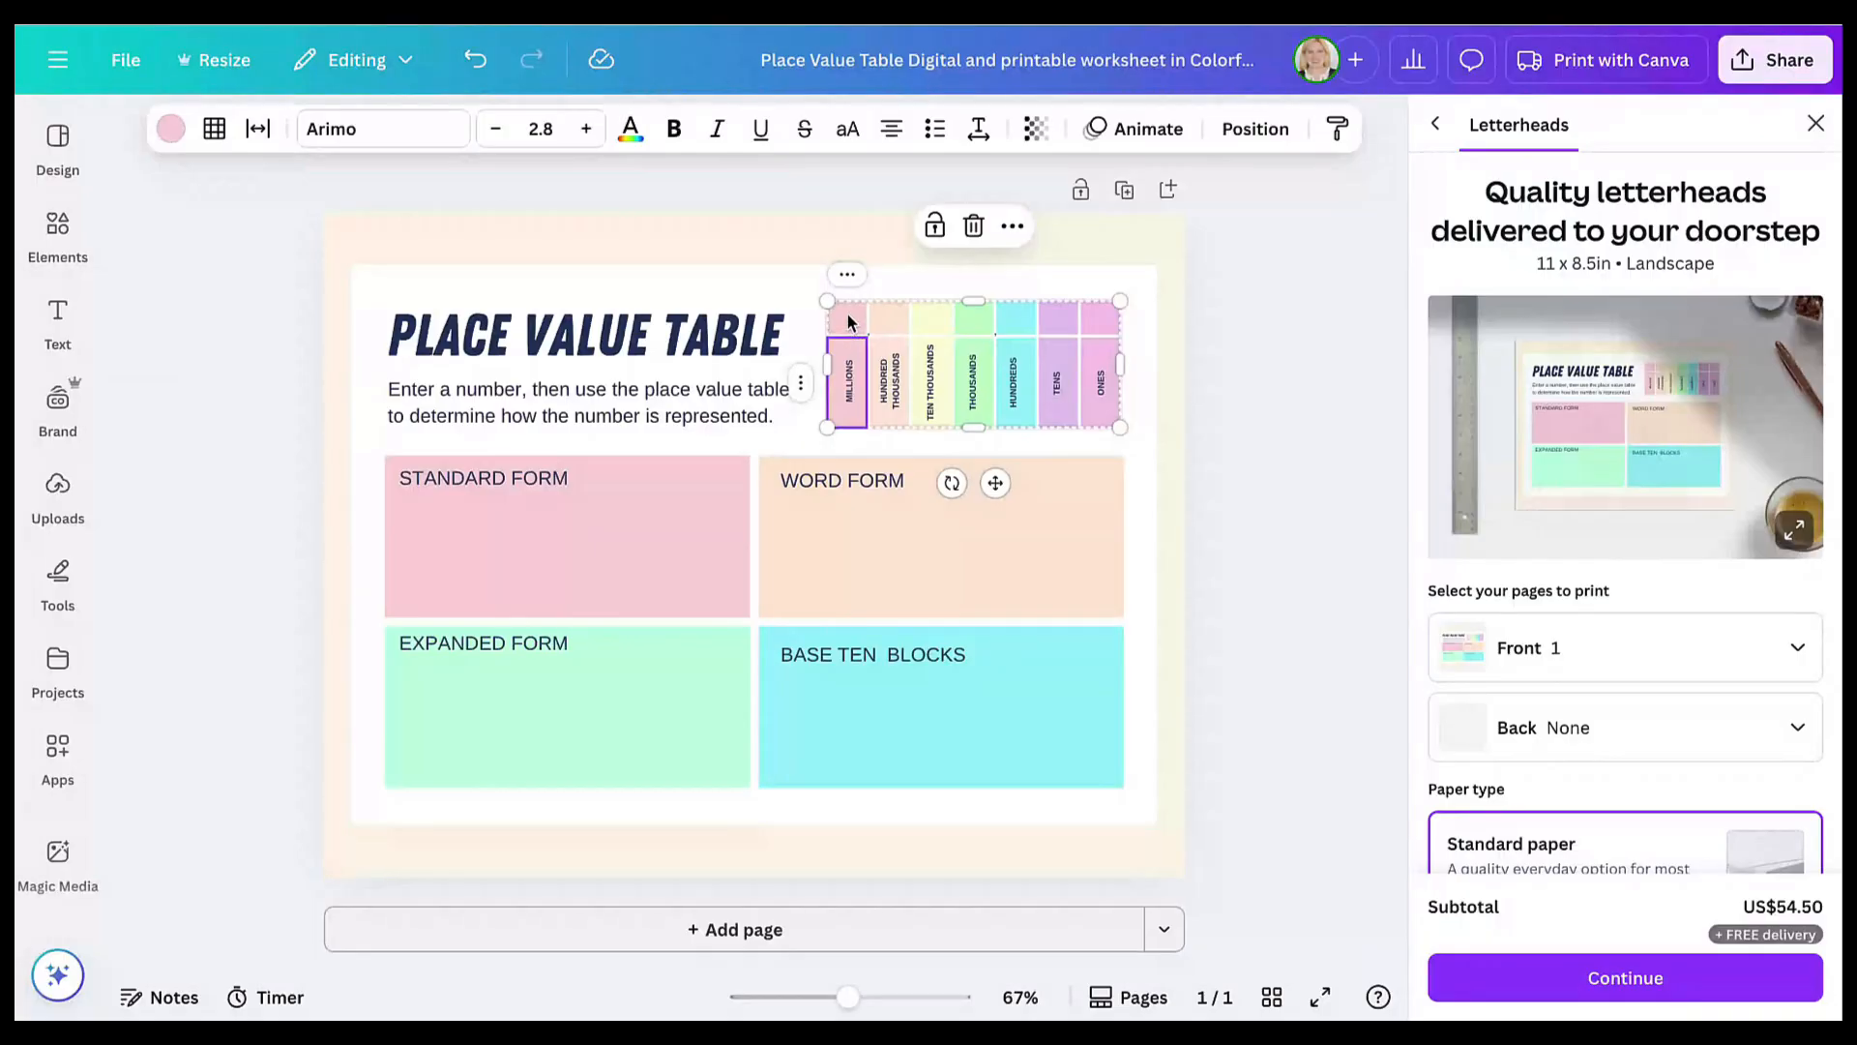
left_click(850, 319)
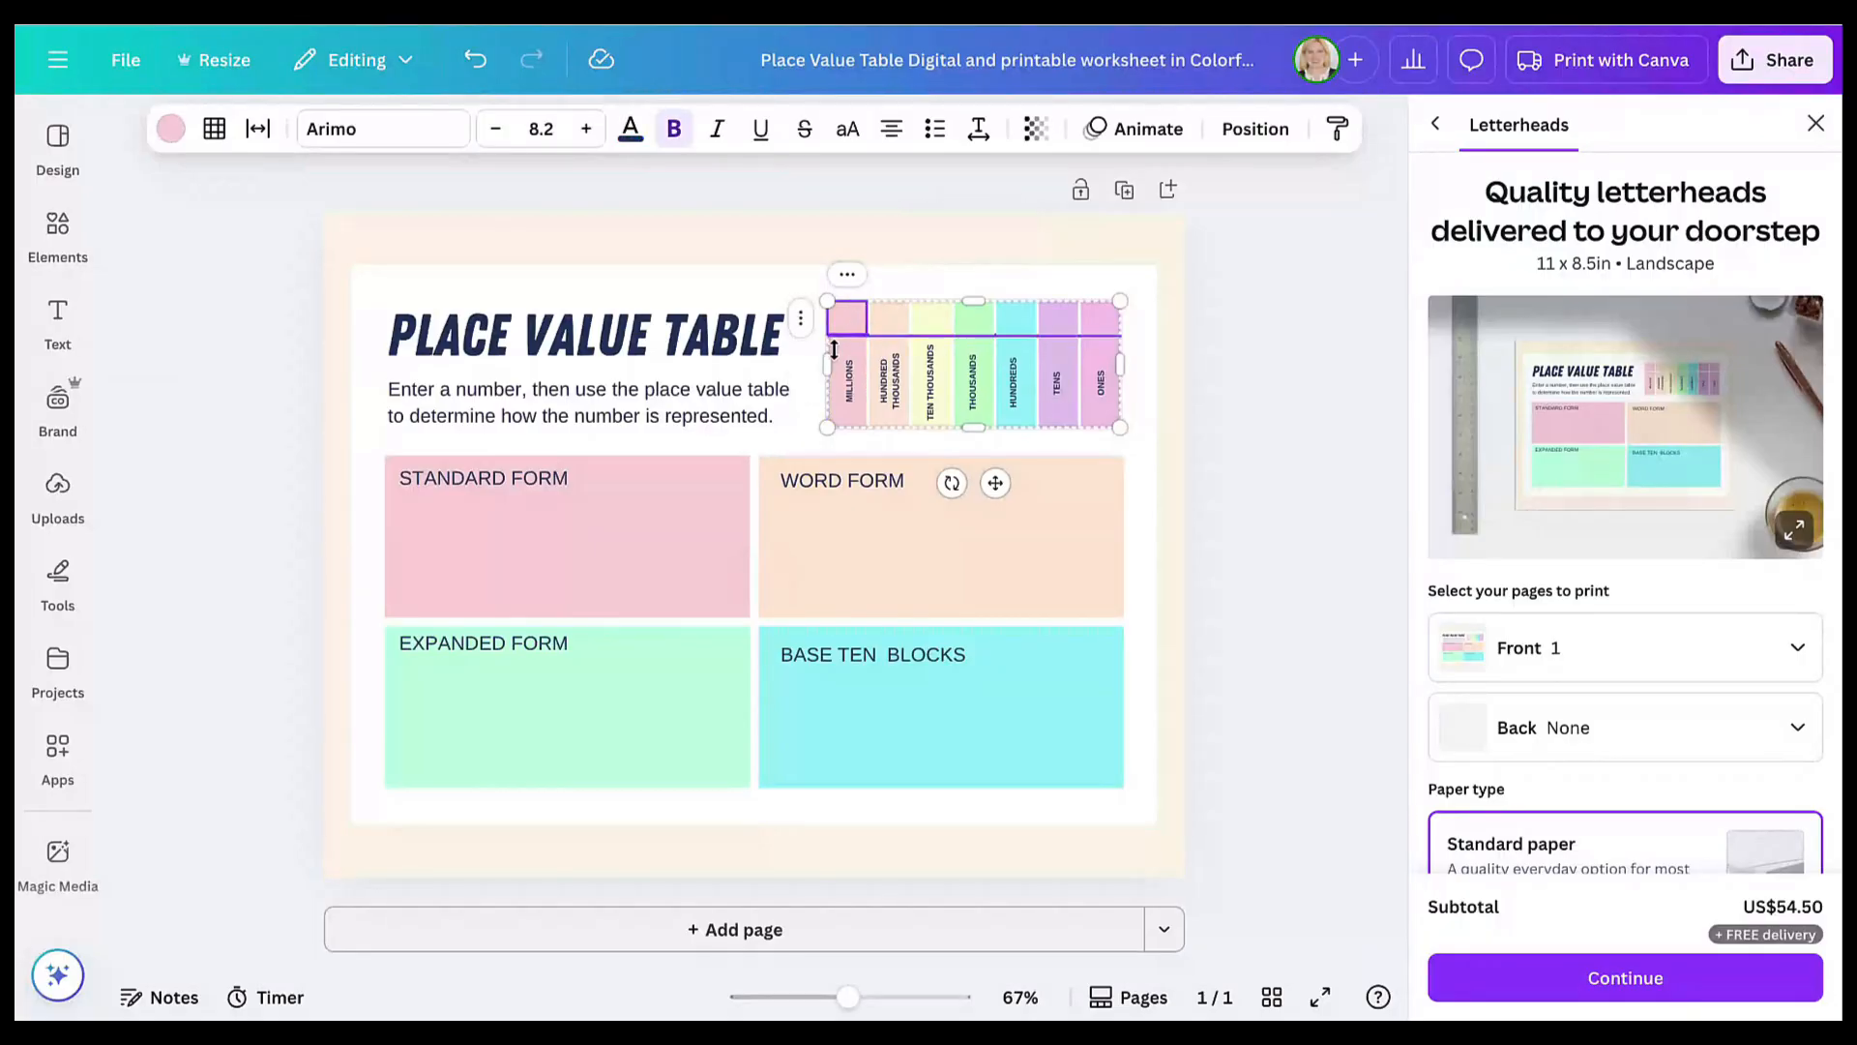
left_click(854, 361)
left_click(887, 379, "shift")
left_click(853, 323, "shift")
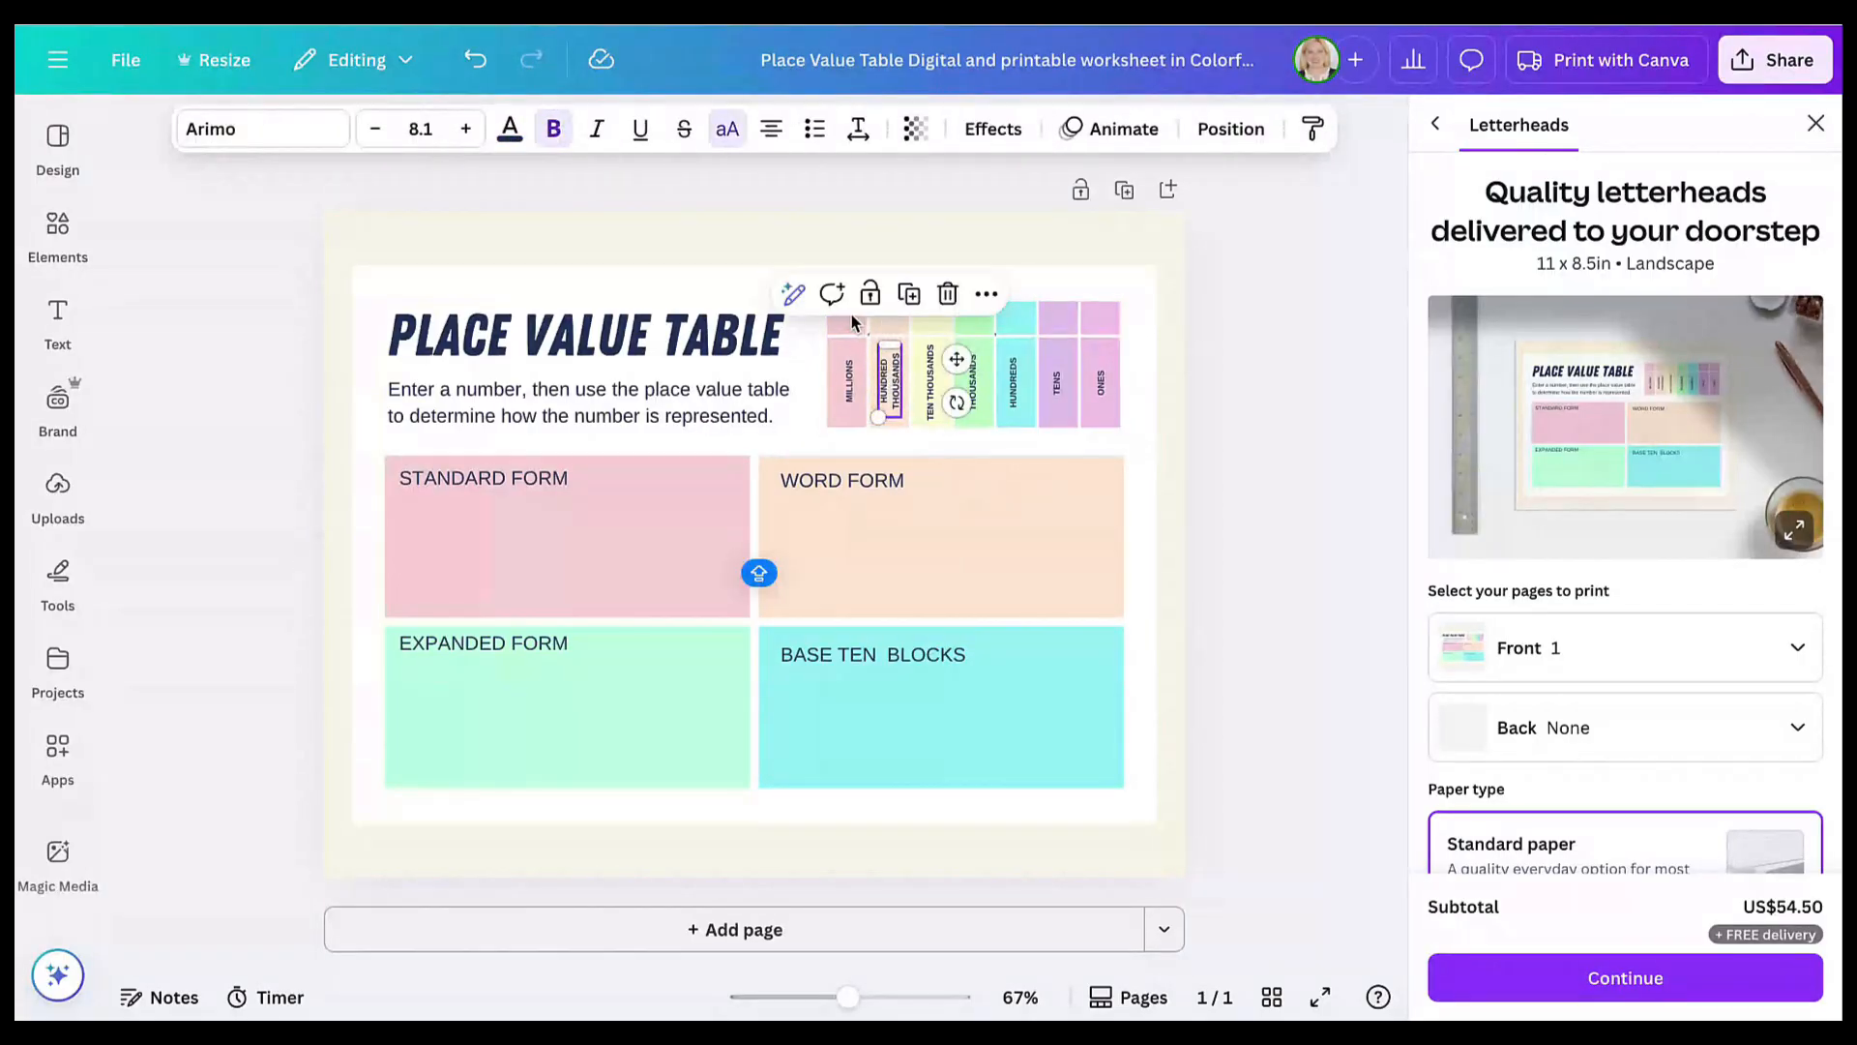
left_click(850, 323, "shift")
left_click(914, 250)
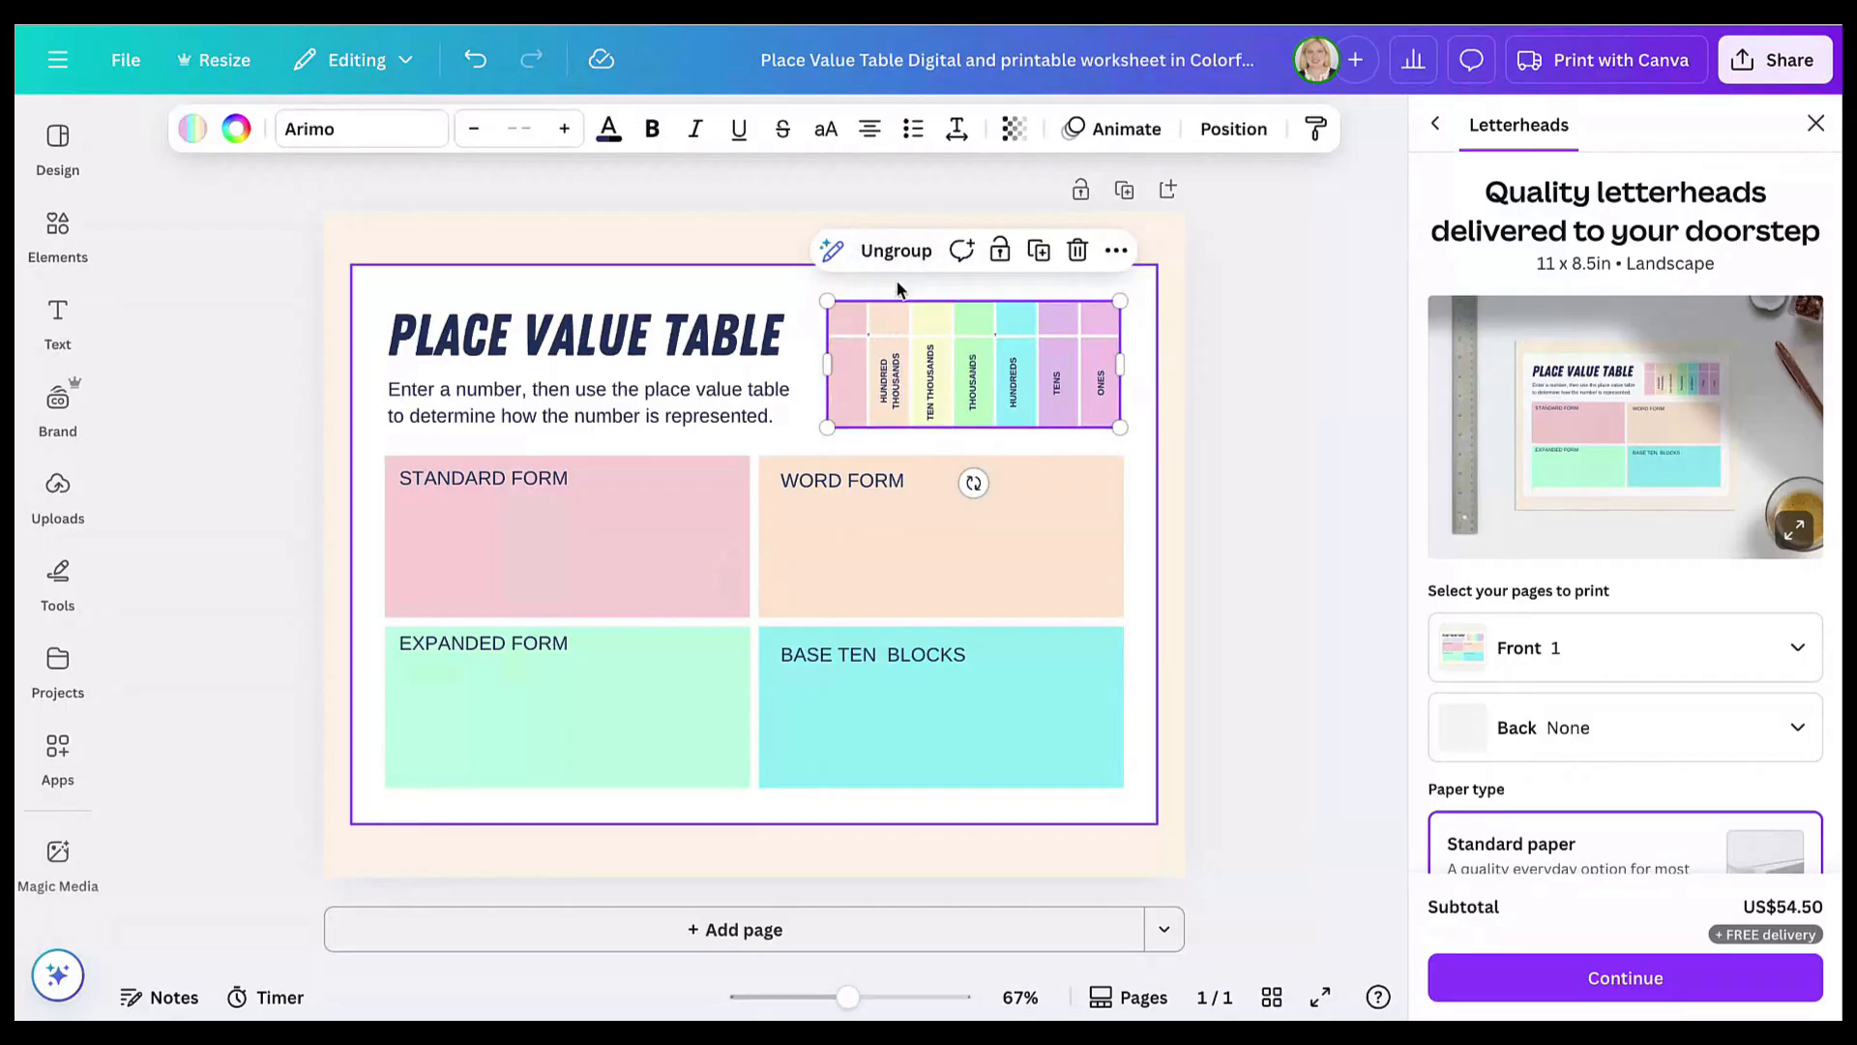
key("Escape")
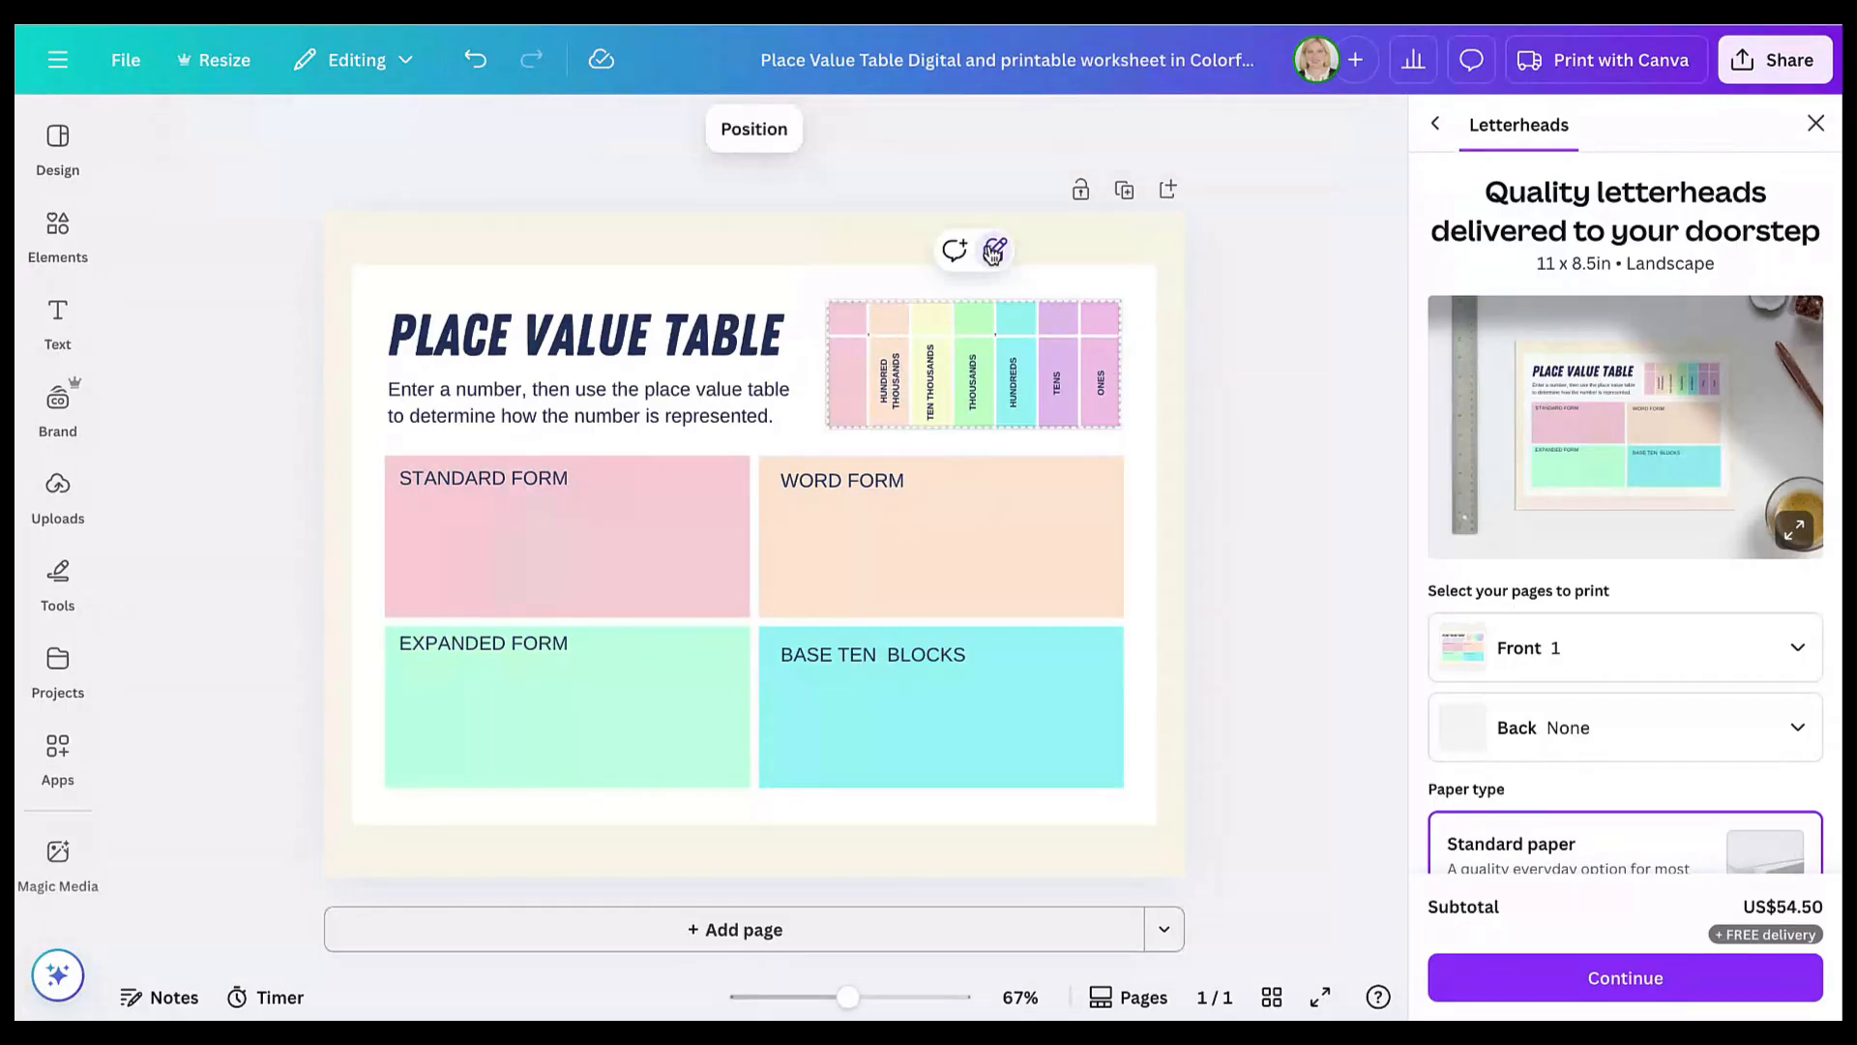
left_click(1241, 380)
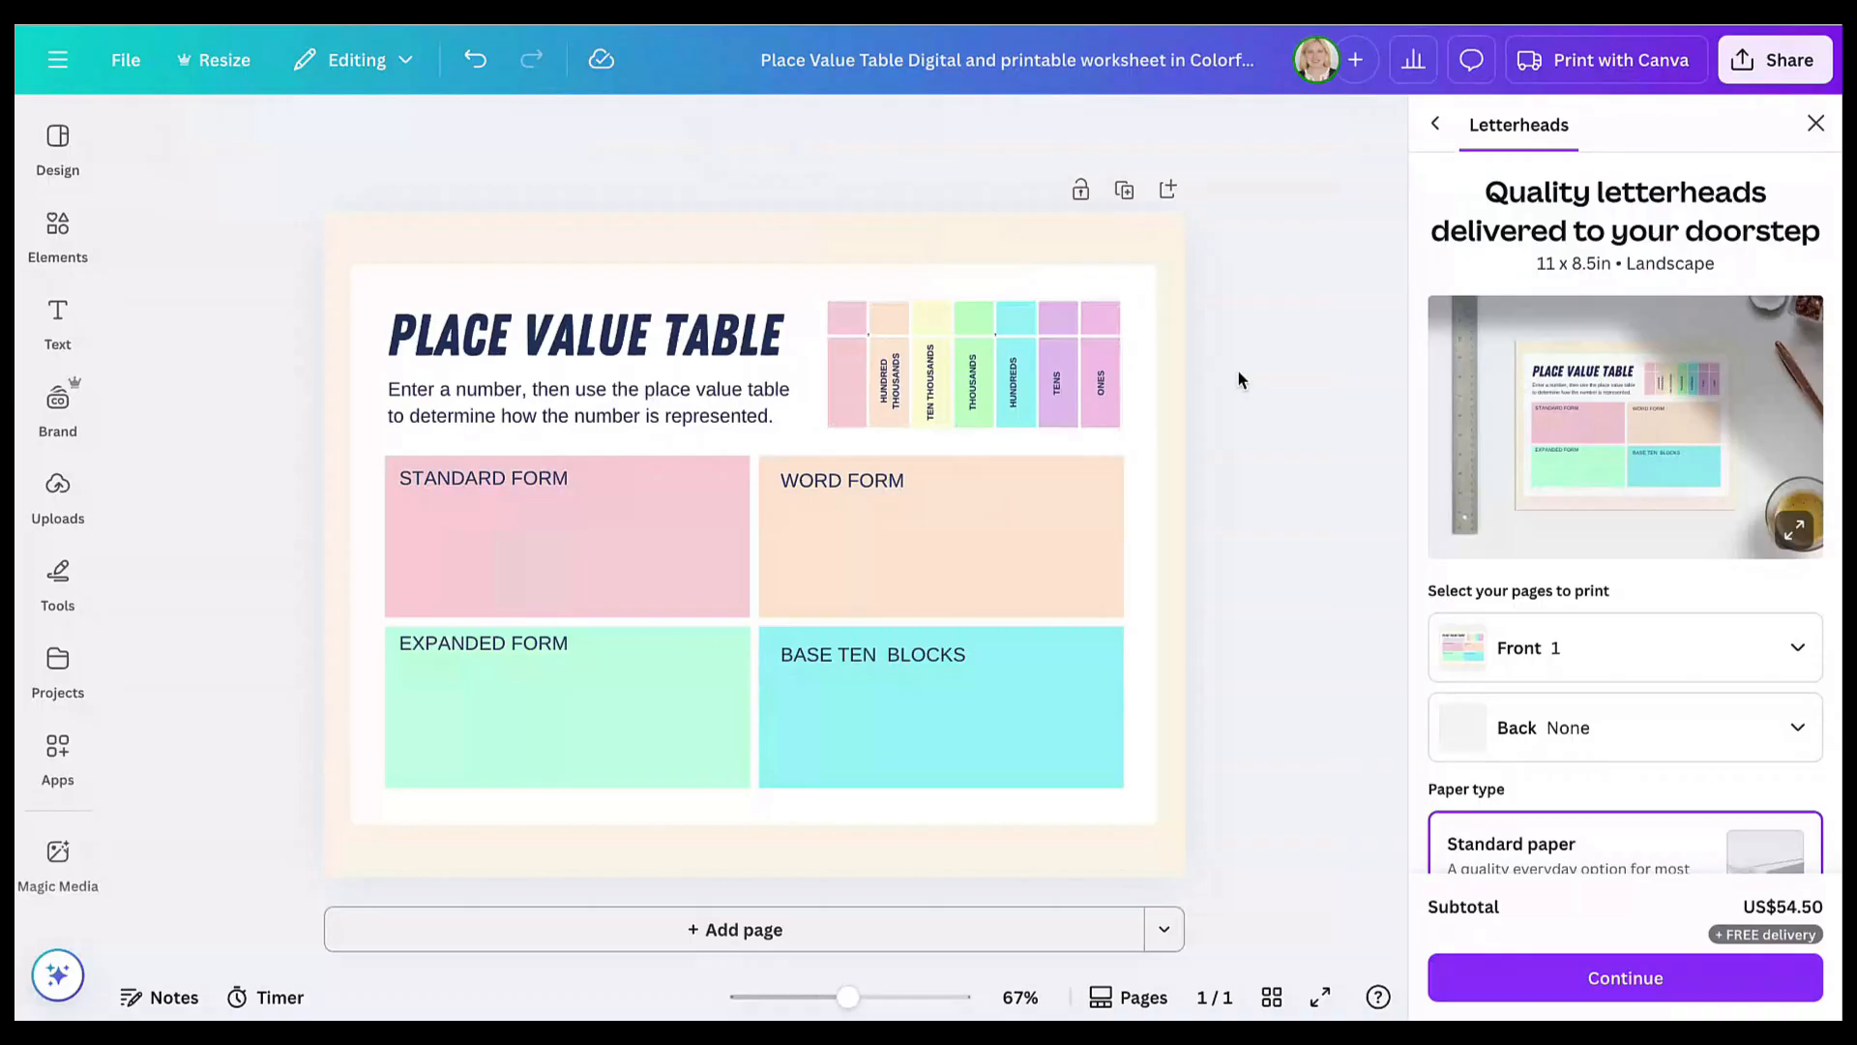
- Add a text box in the Beth Ellen brand style and place it inside the Standard Form box
left_click(58, 324)
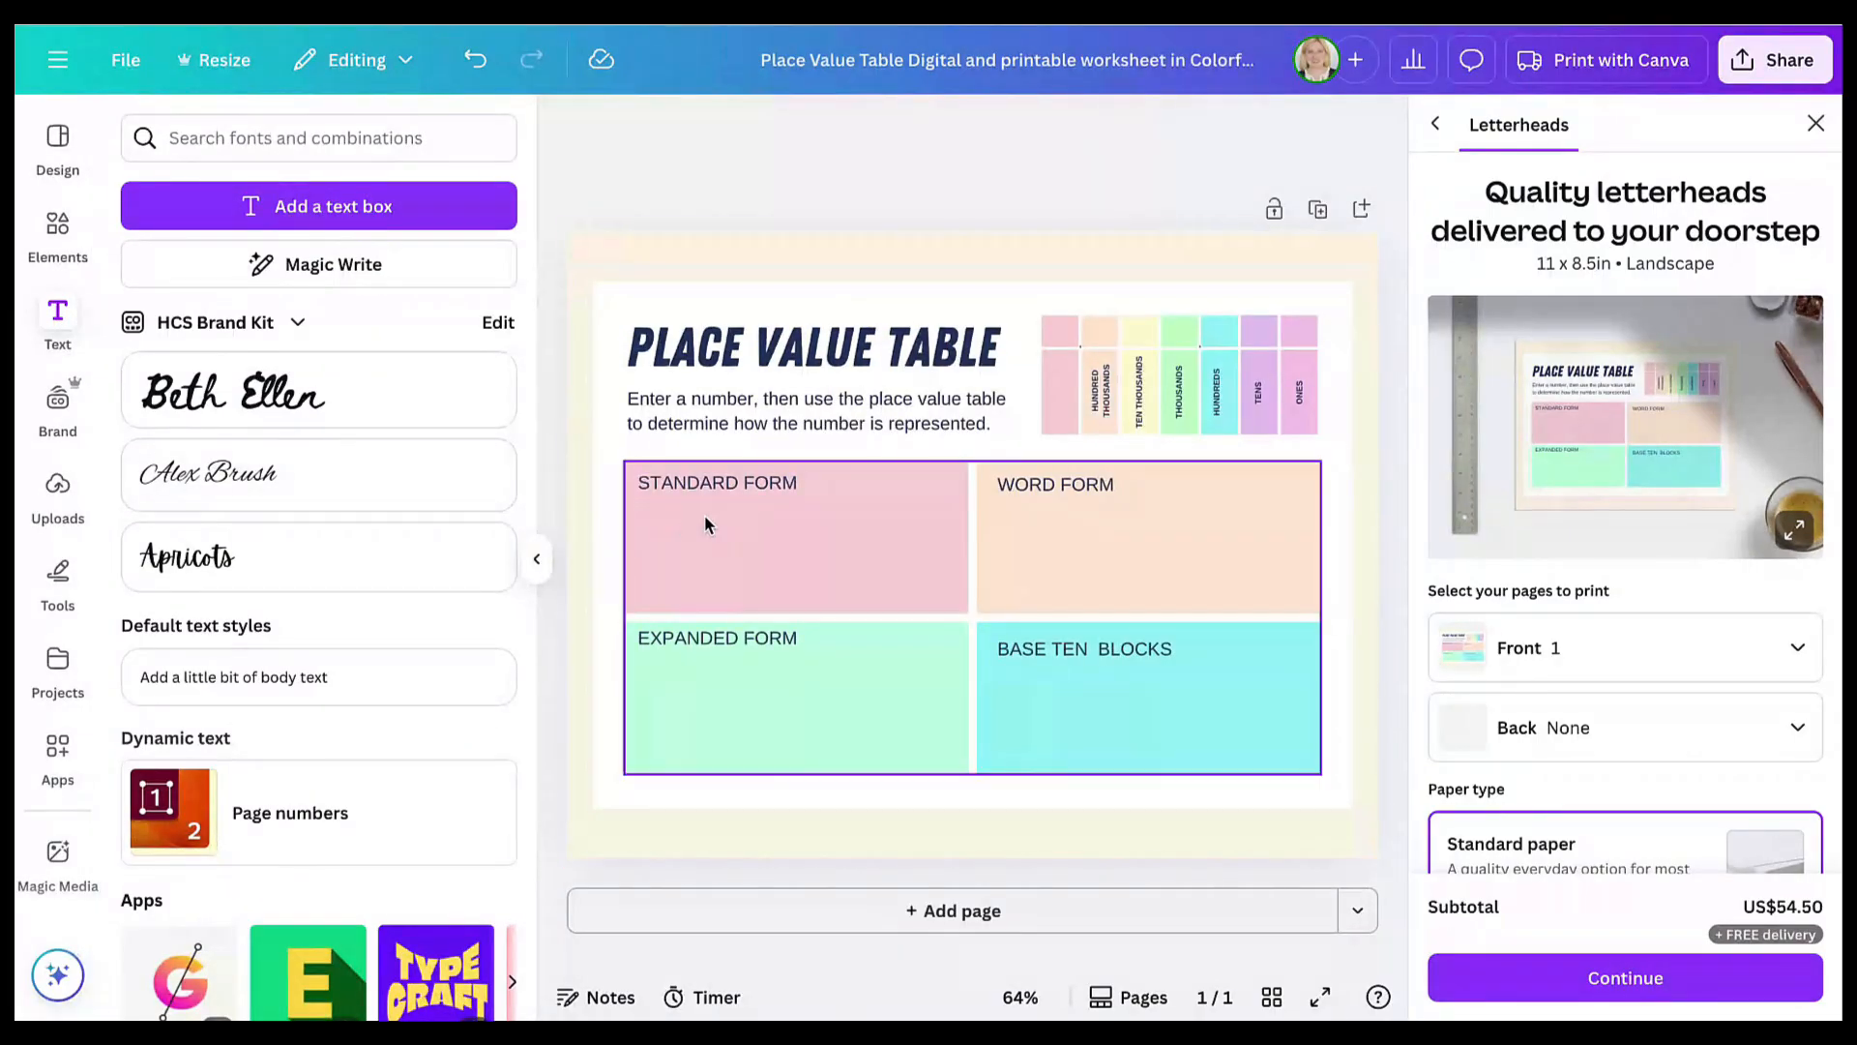
left_click(203, 418)
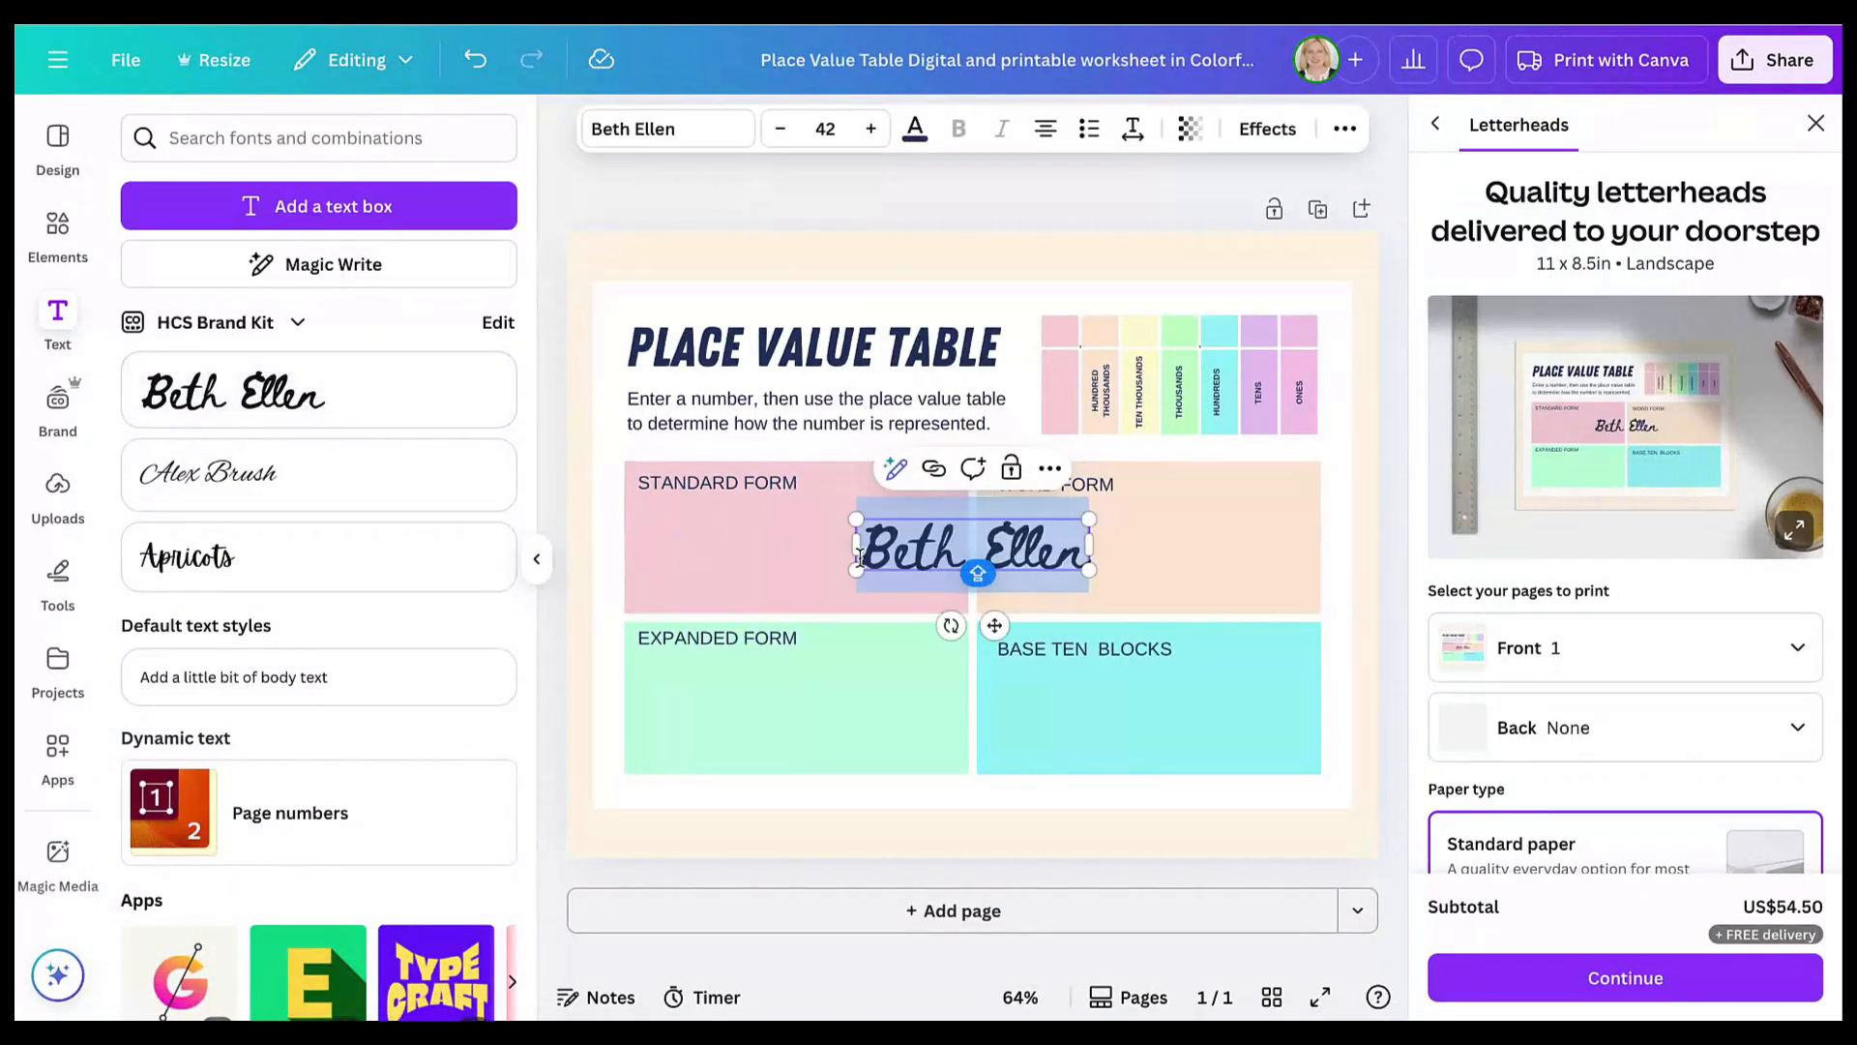
left_click_drag(995, 625, 799, 625)
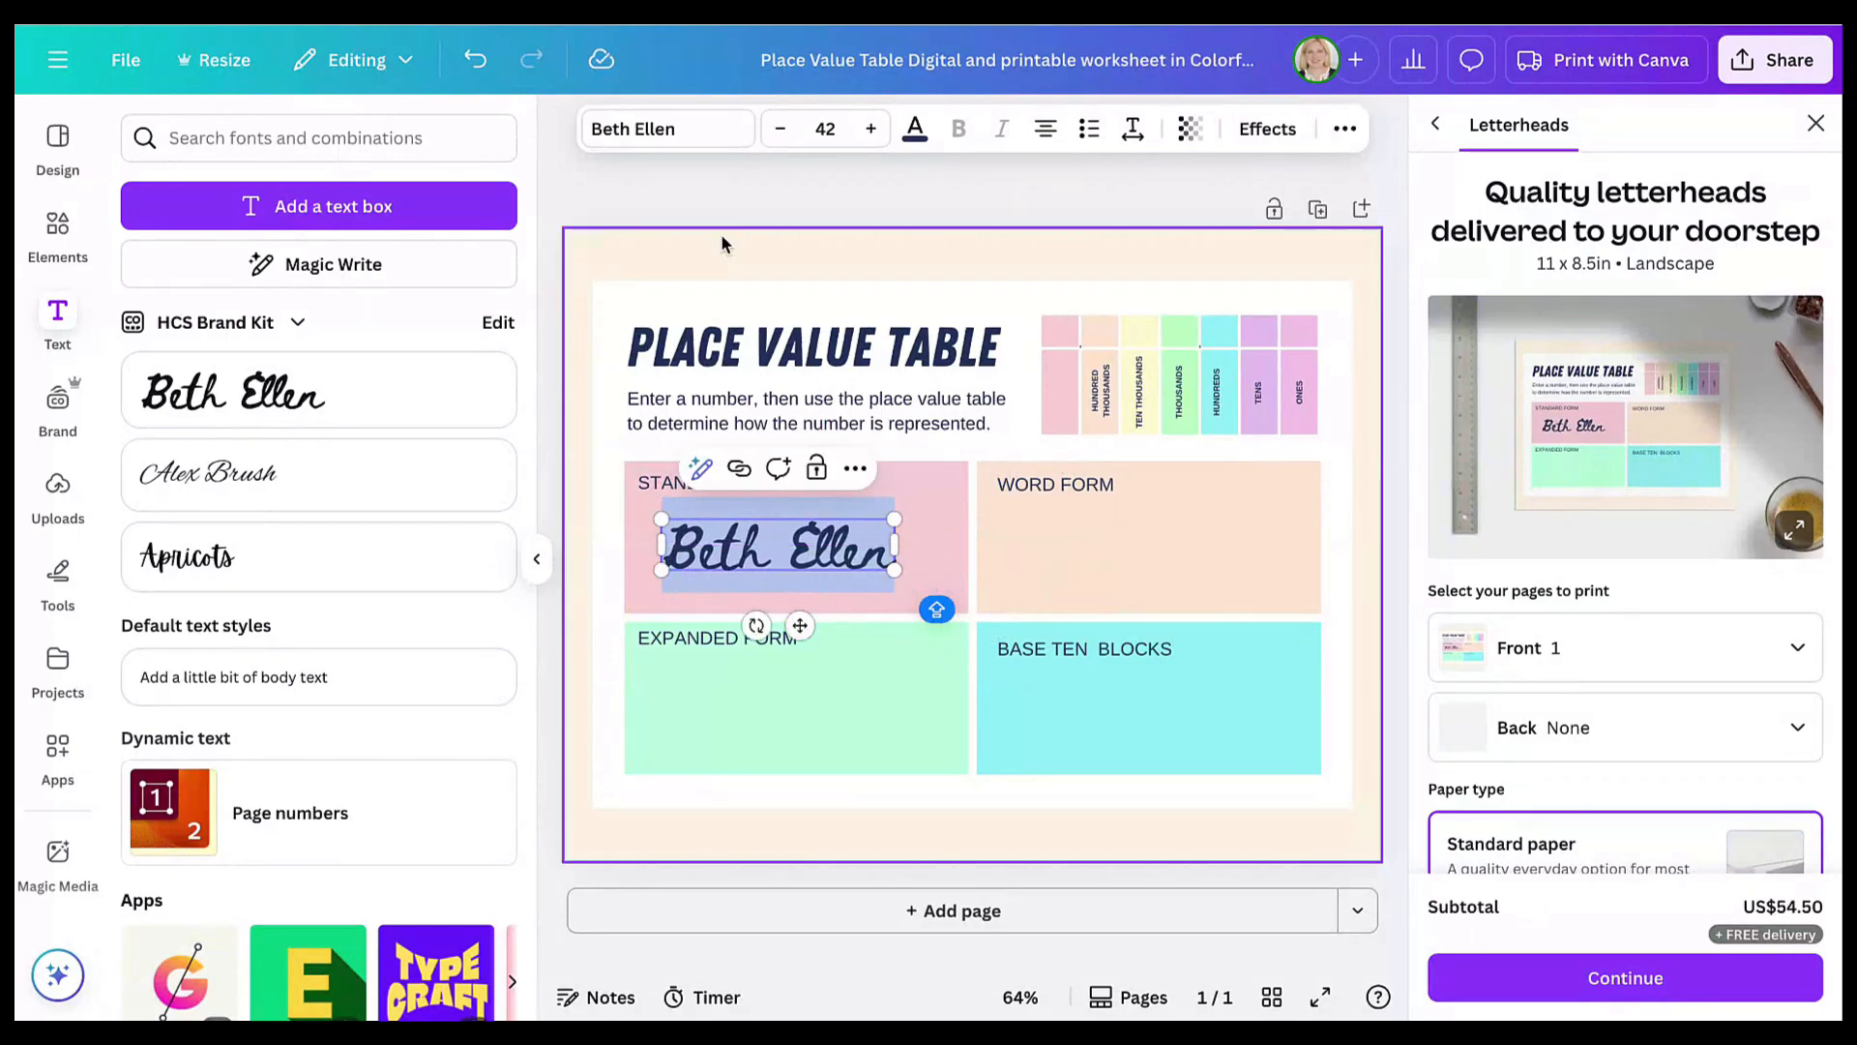
- Change the Standard Form text box's font to Arimo and replace its text with "TYPE HERE"
left_click(706, 138)
left_click(375, 410)
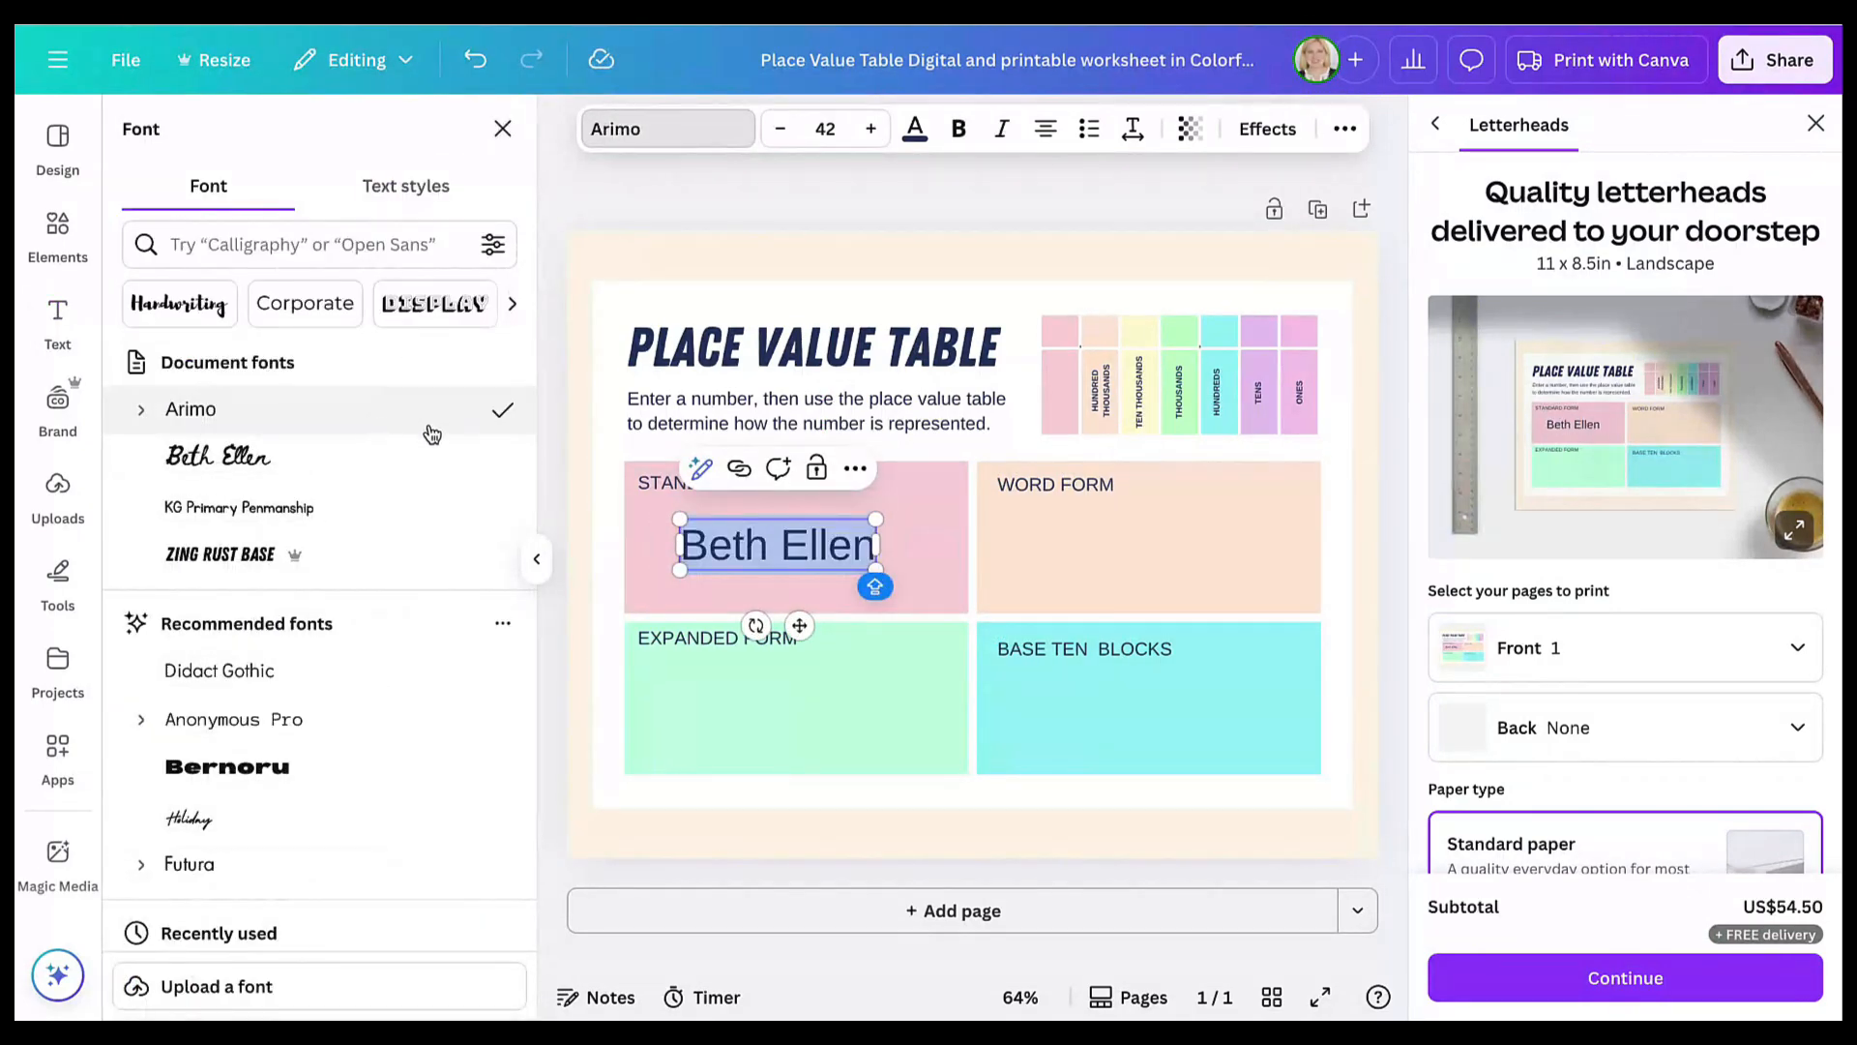
key("BackSpace")
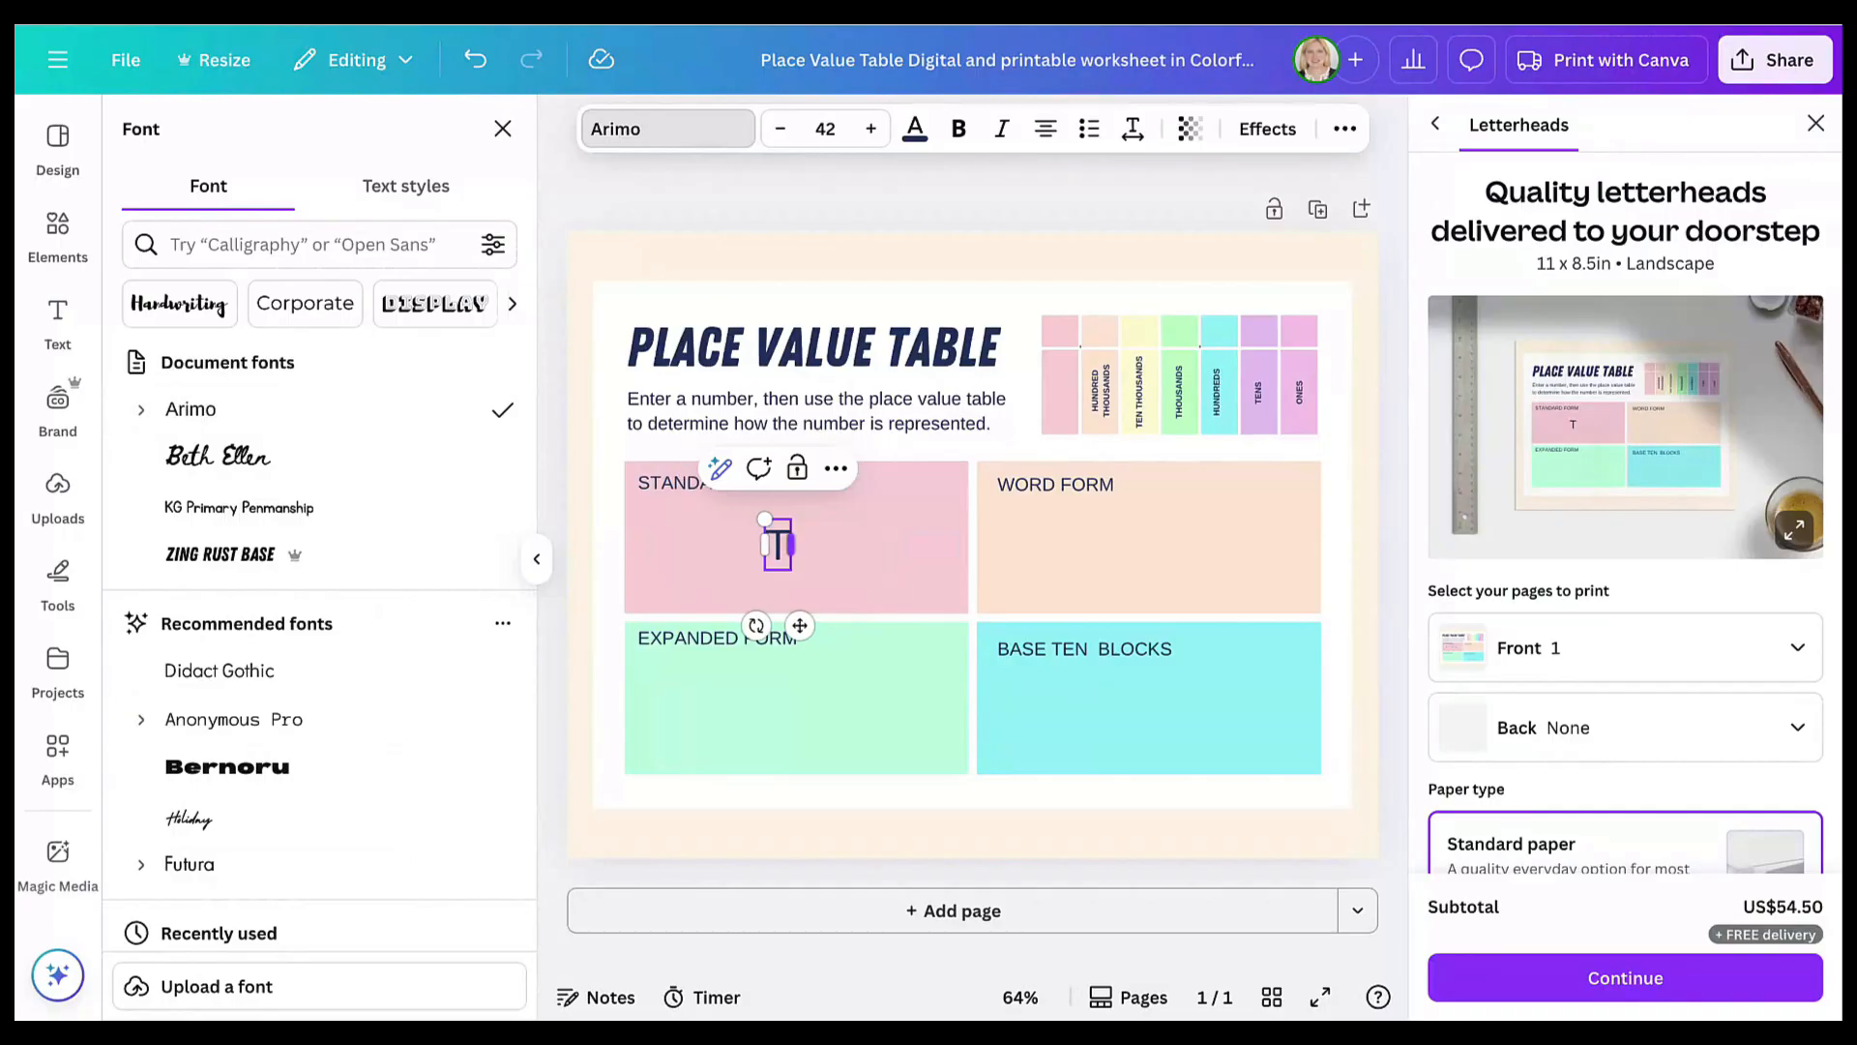
type("TYPE NU")
key("BackSpace")
key("BackSpace")
key("BackSpace")
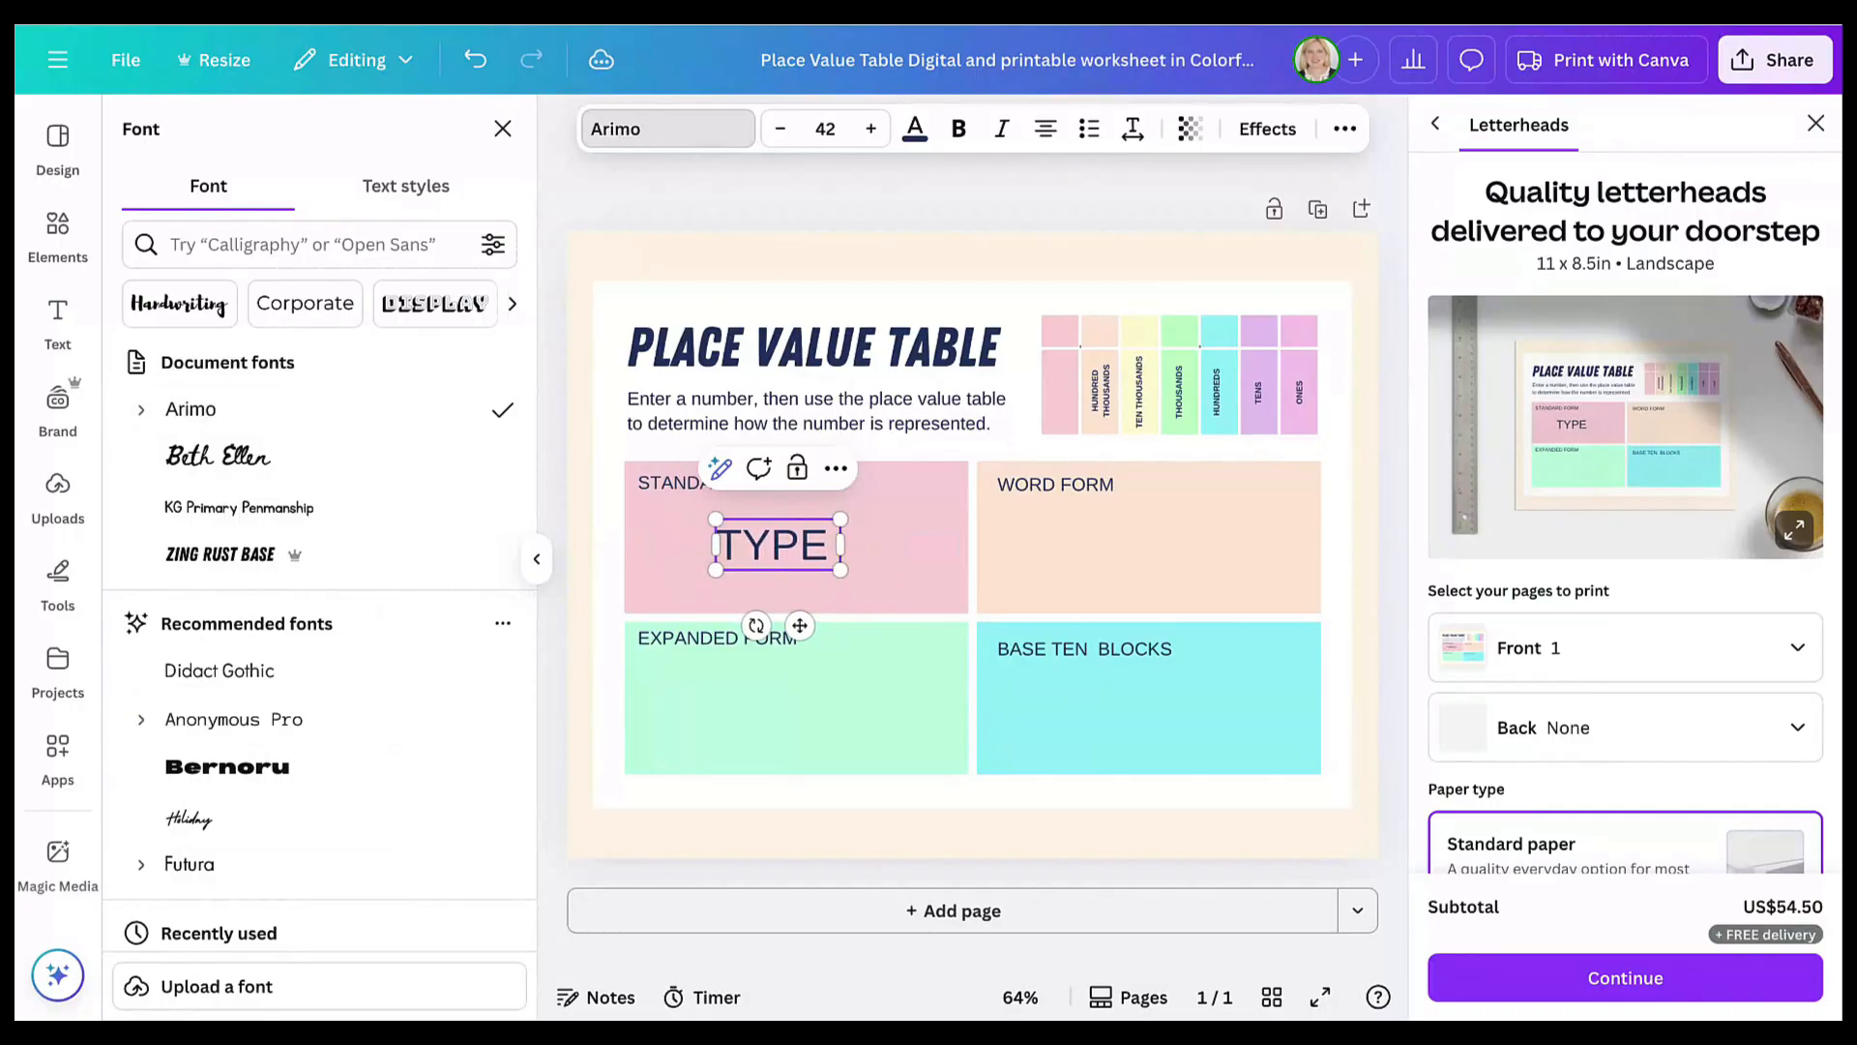
type("HERE")
left_click(773, 209)
- Duplicate the "TYPE HERE" text box into the Word Form and Expanded Form boxes
left_click(766, 527)
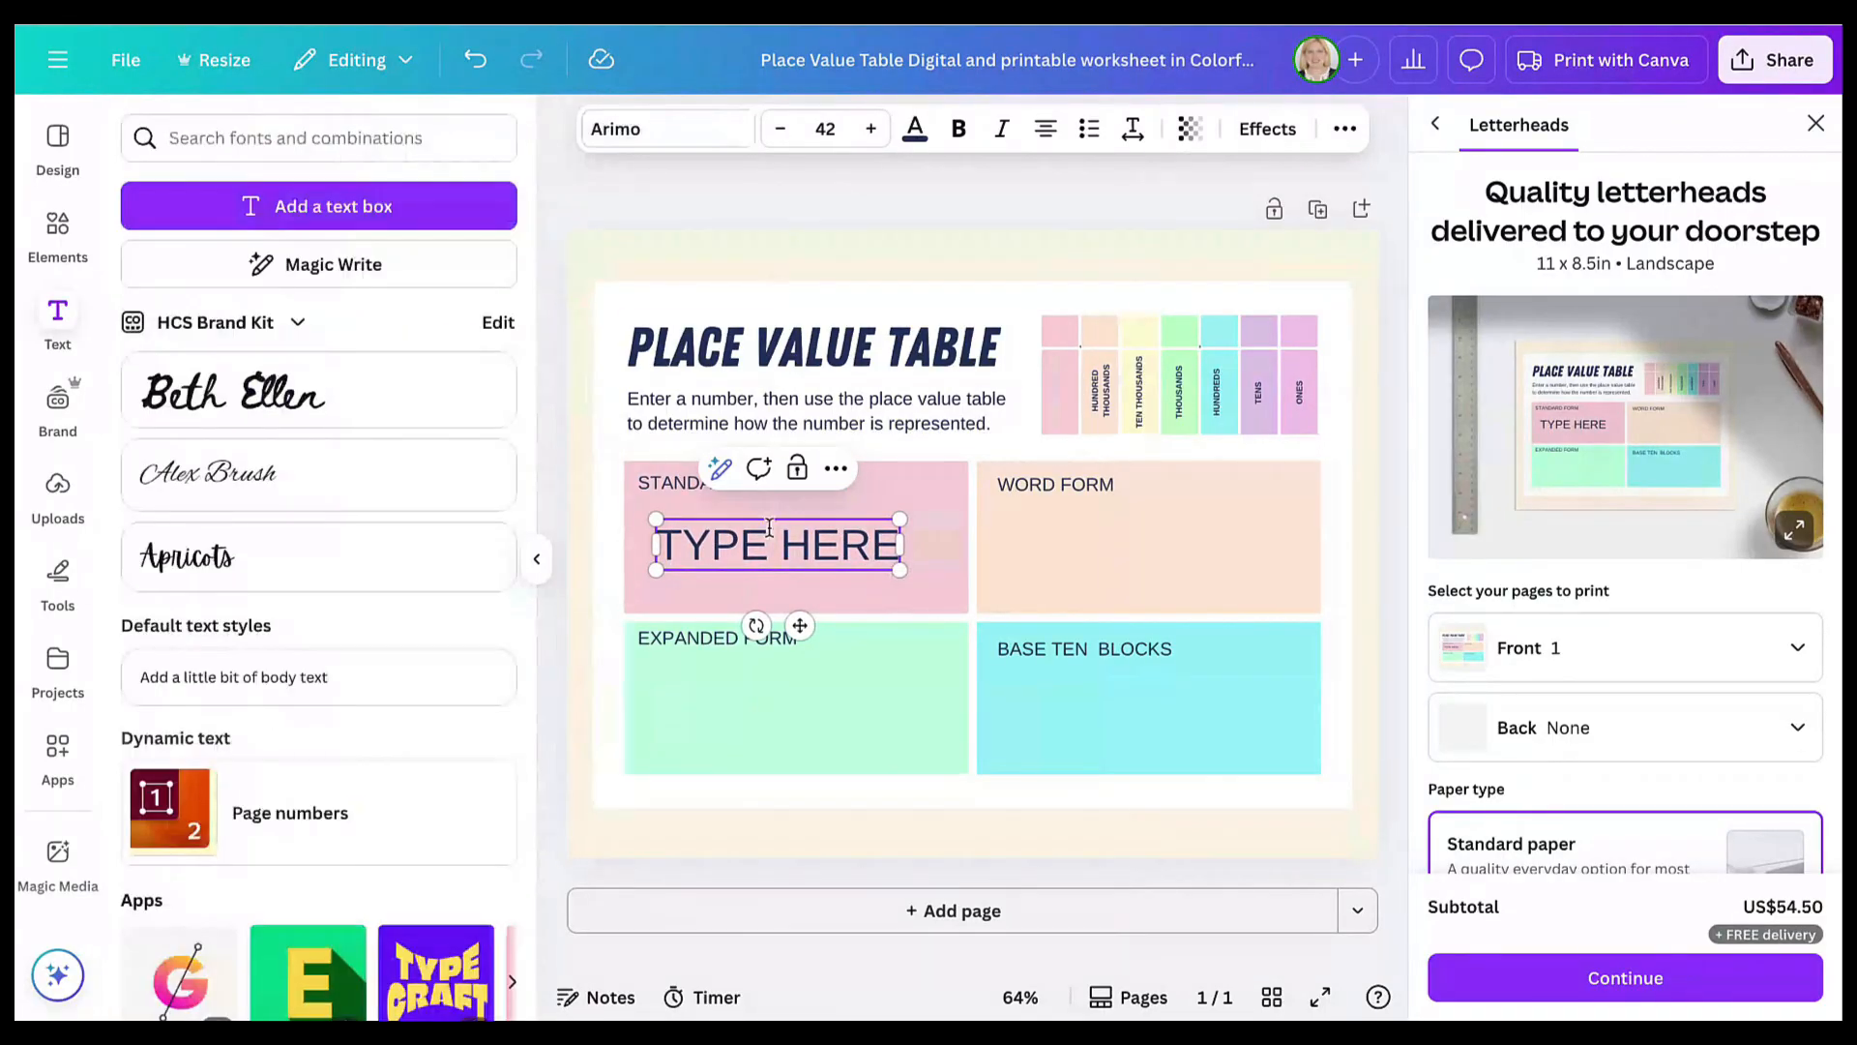
left_click(717, 585)
left_click(717, 585)
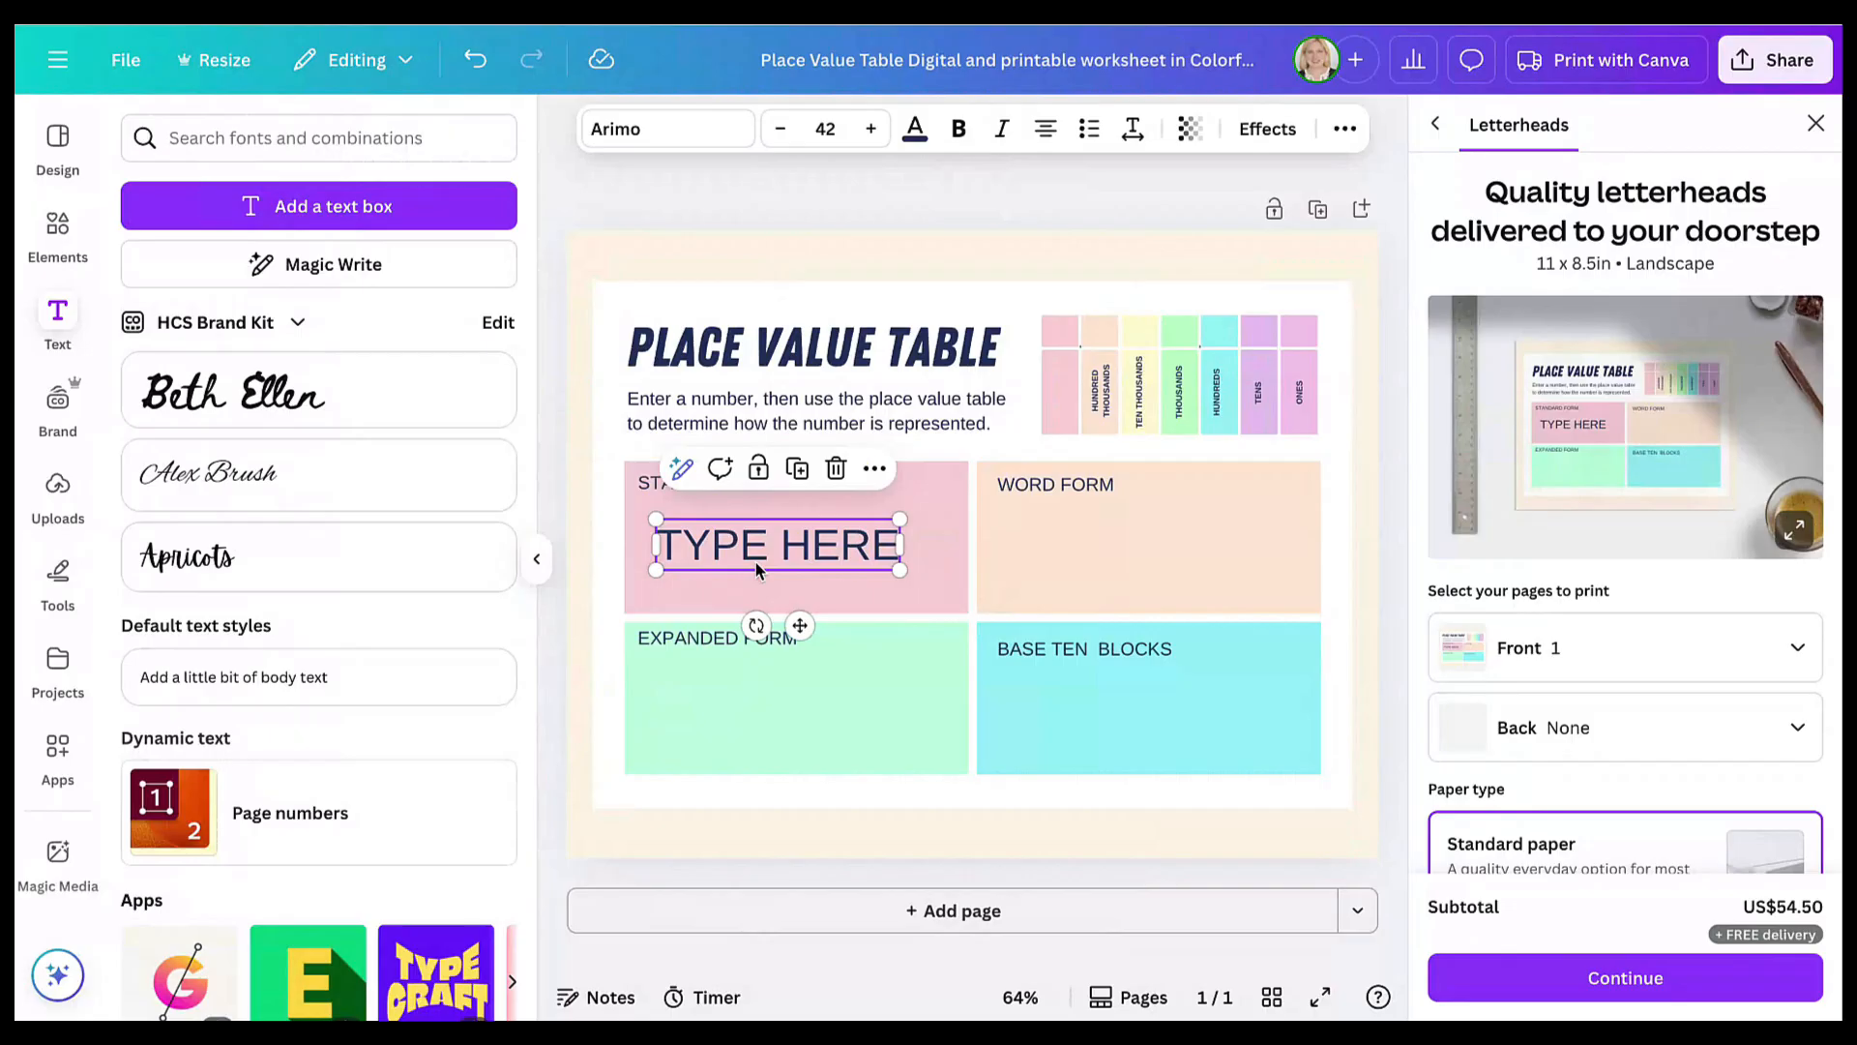
left_click_drag(746, 557, 1109, 557)
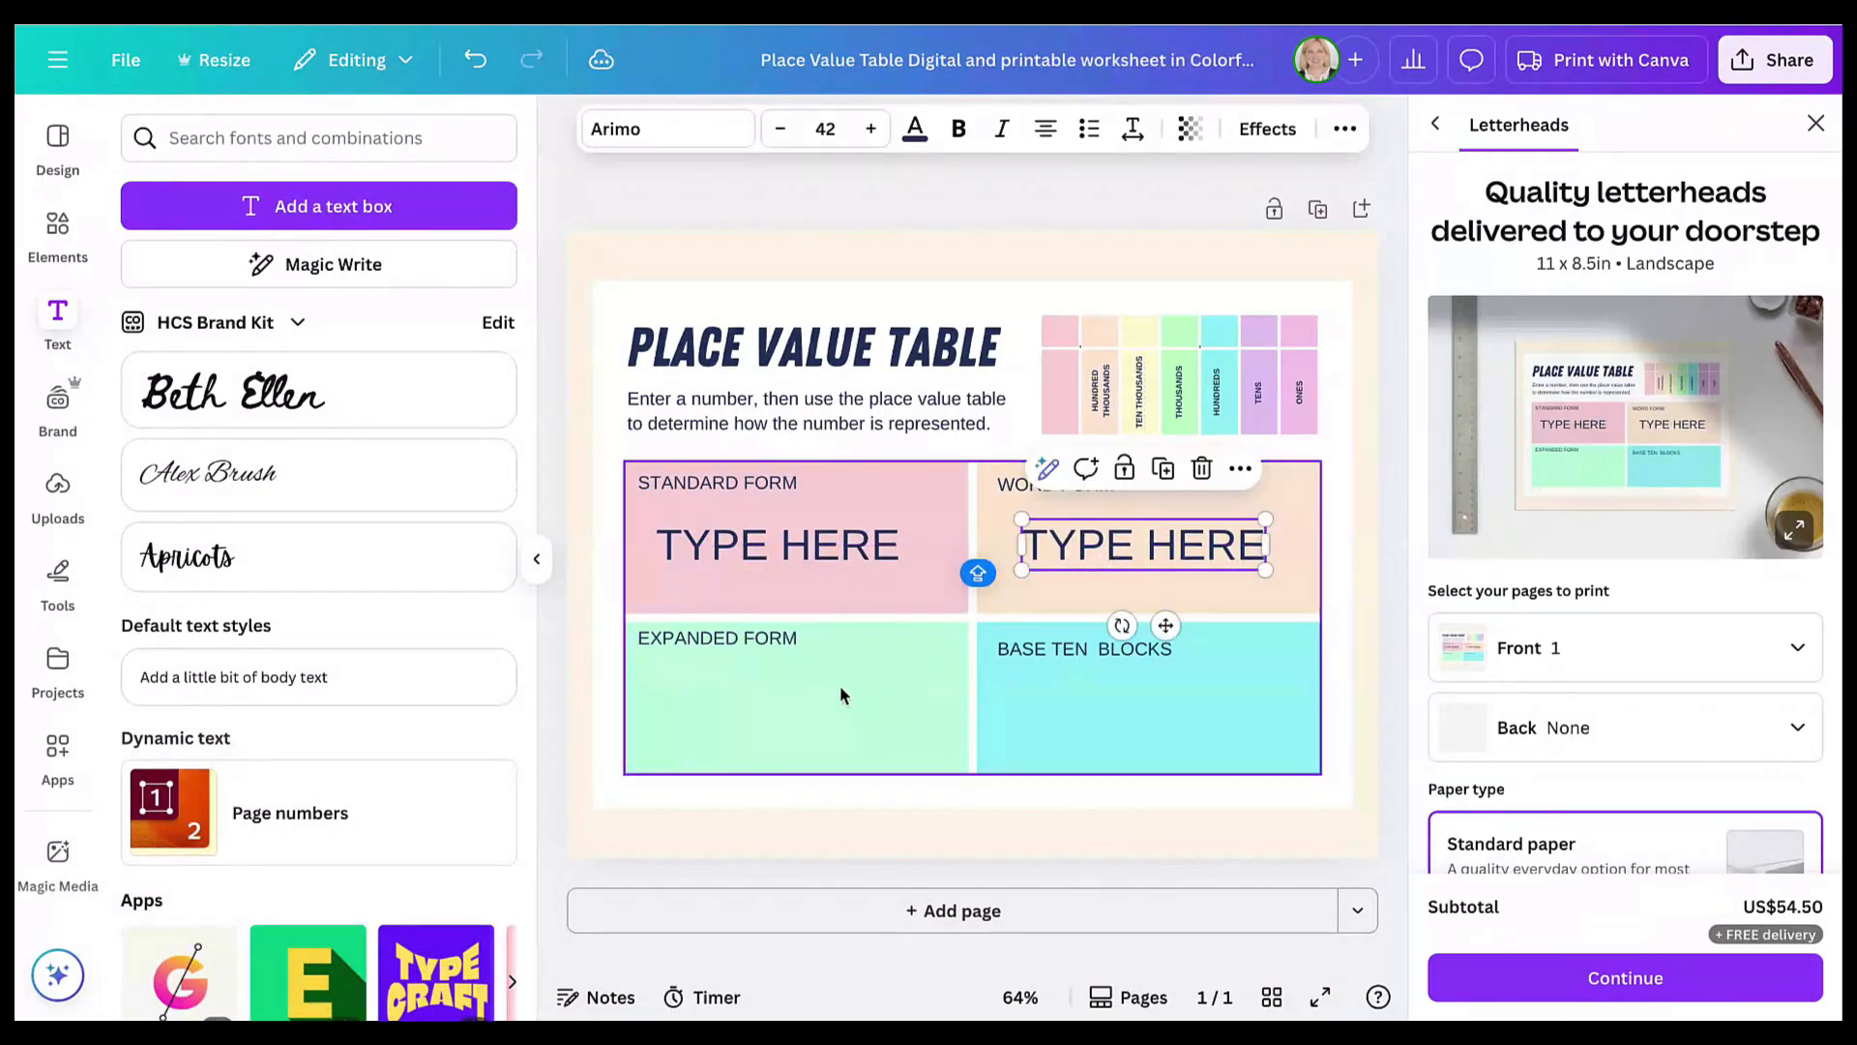
left_click(781, 559)
left_click_drag(782, 562, 790, 717)
left_click(537, 558)
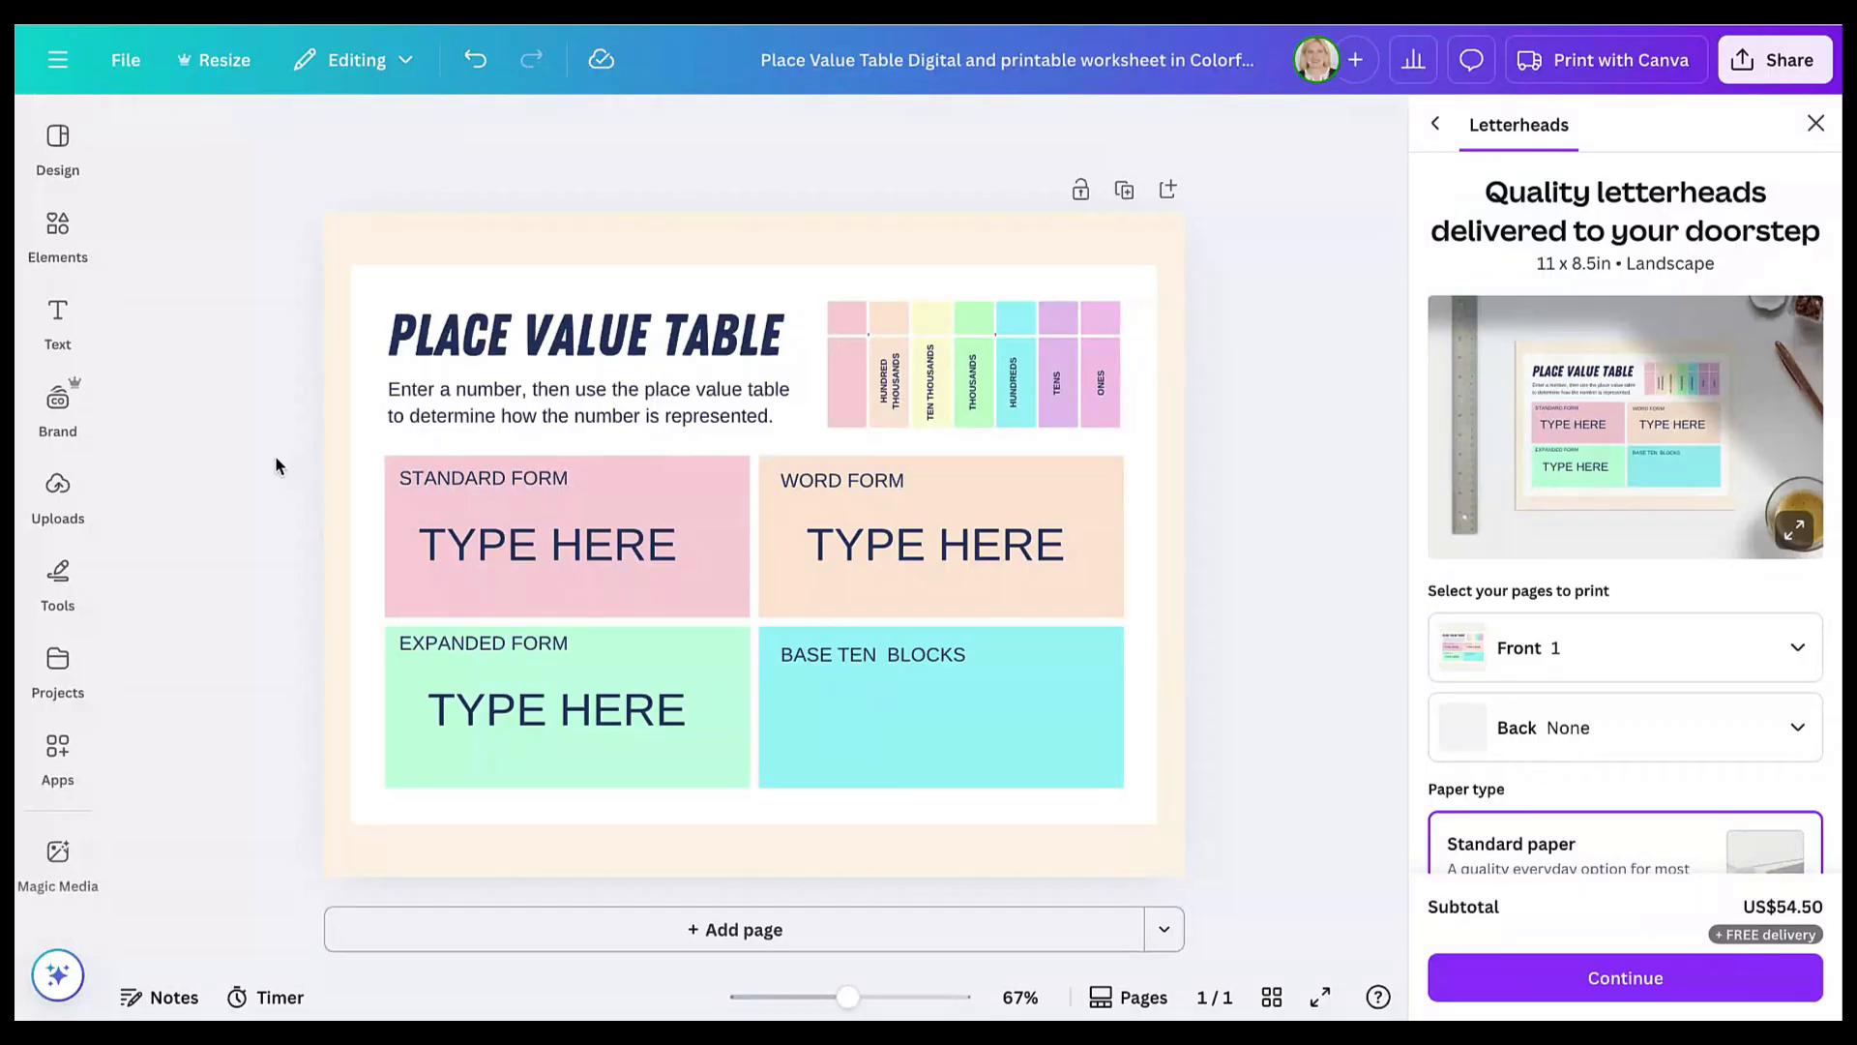
- Search the elements for "BASE TEN BLOCKS" and place the white hundred-block graphic, scaled down, under the Base Ten Blocks label
left_click(58, 232)
left_click(242, 154)
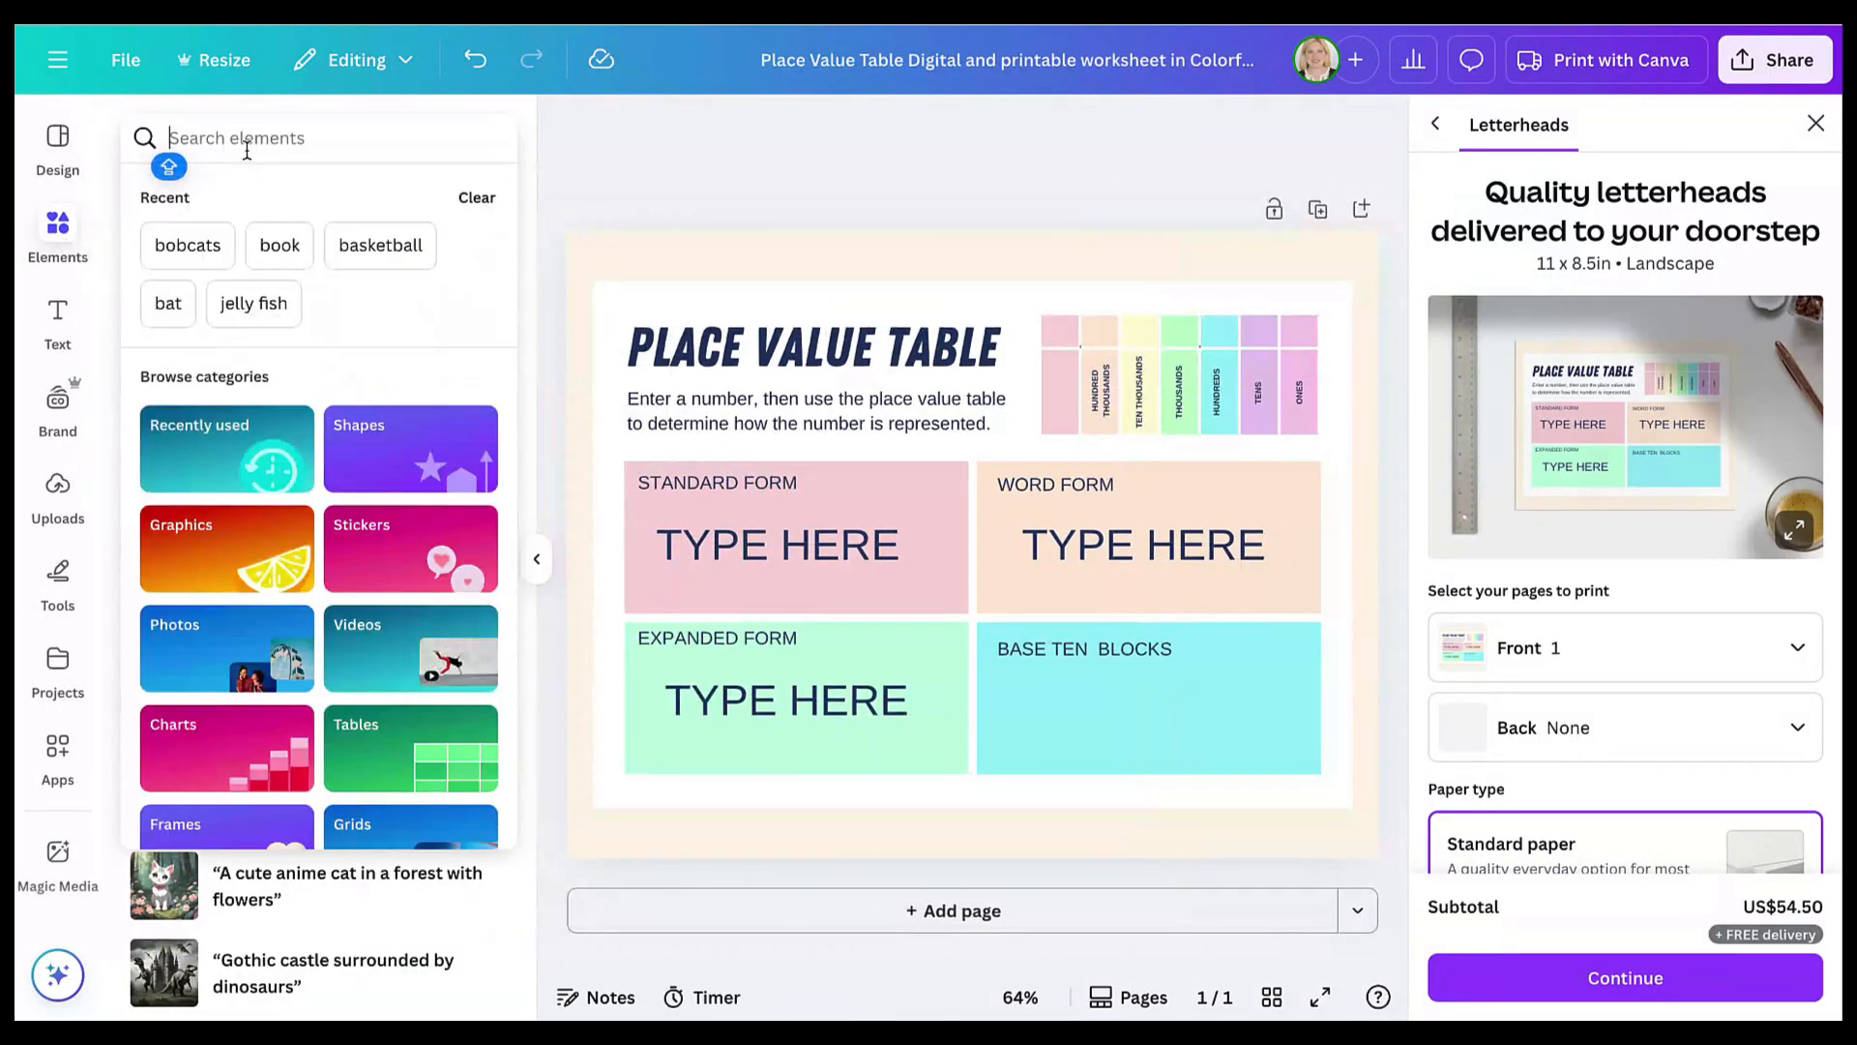
type("BASE TEN BLOCKS")
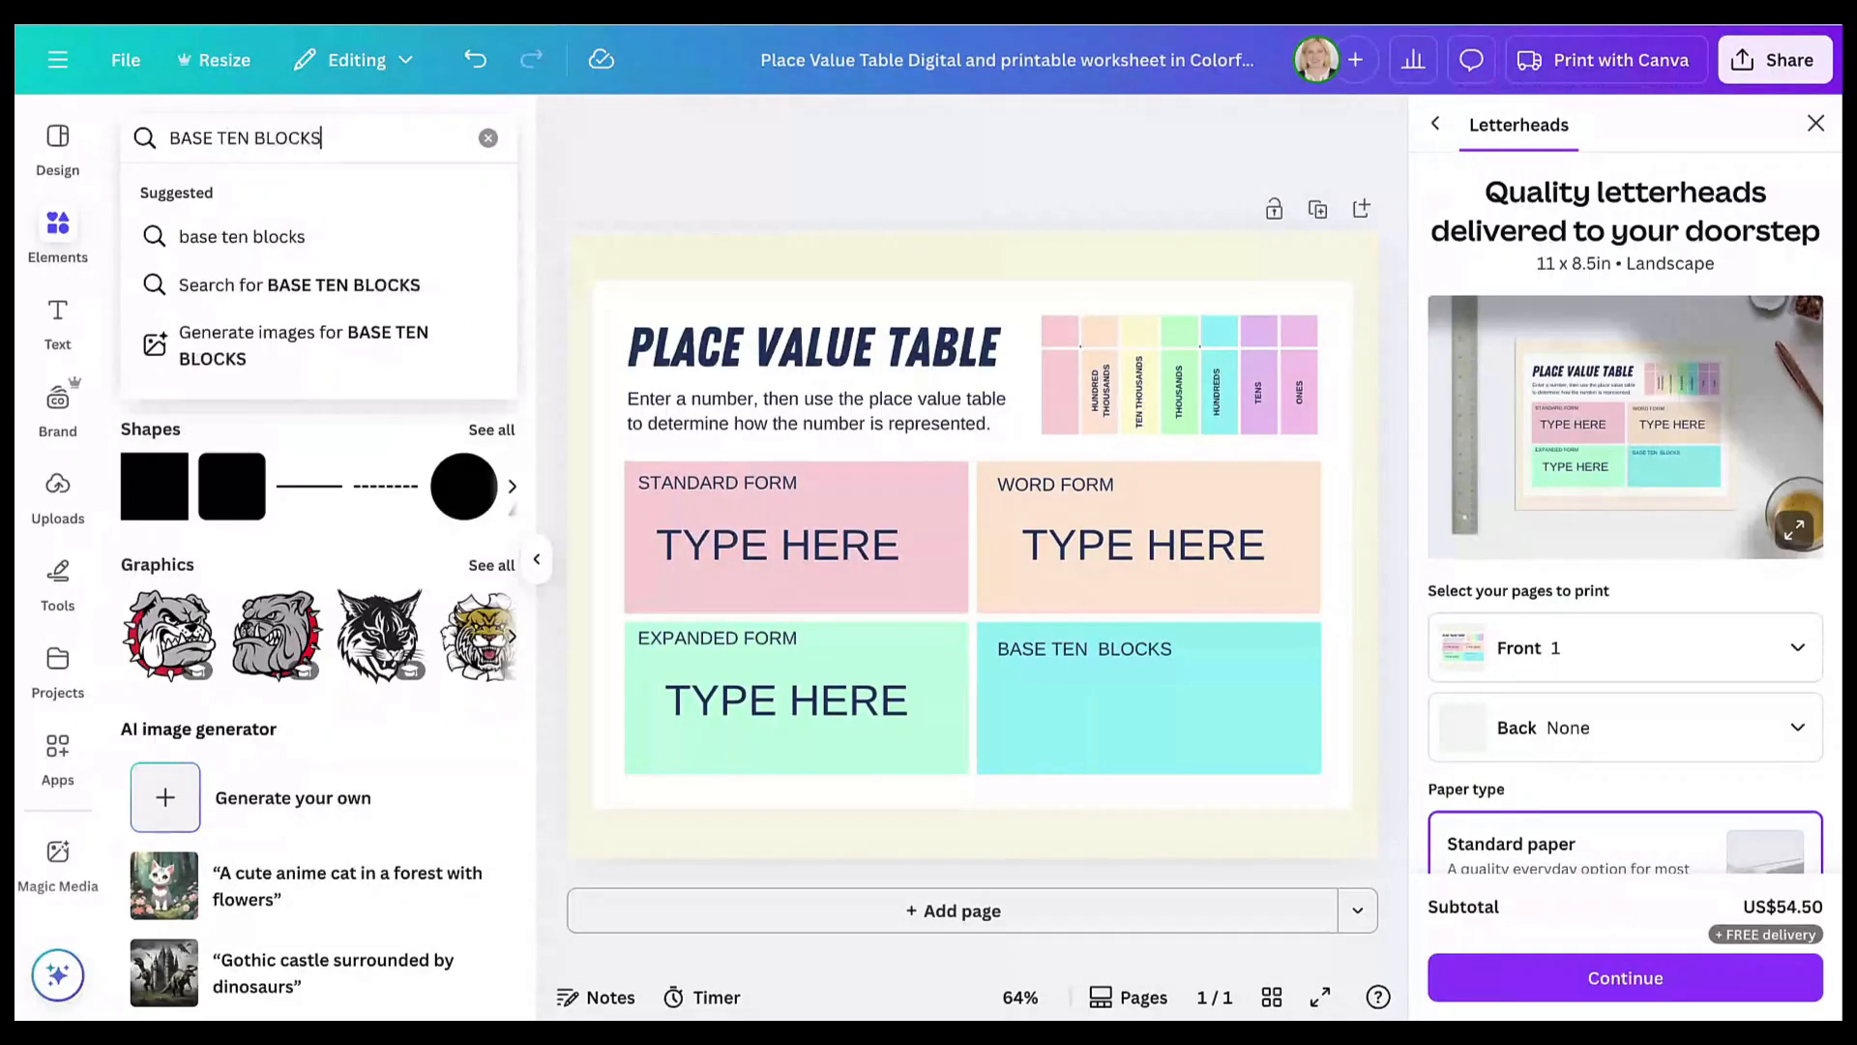
key("Return")
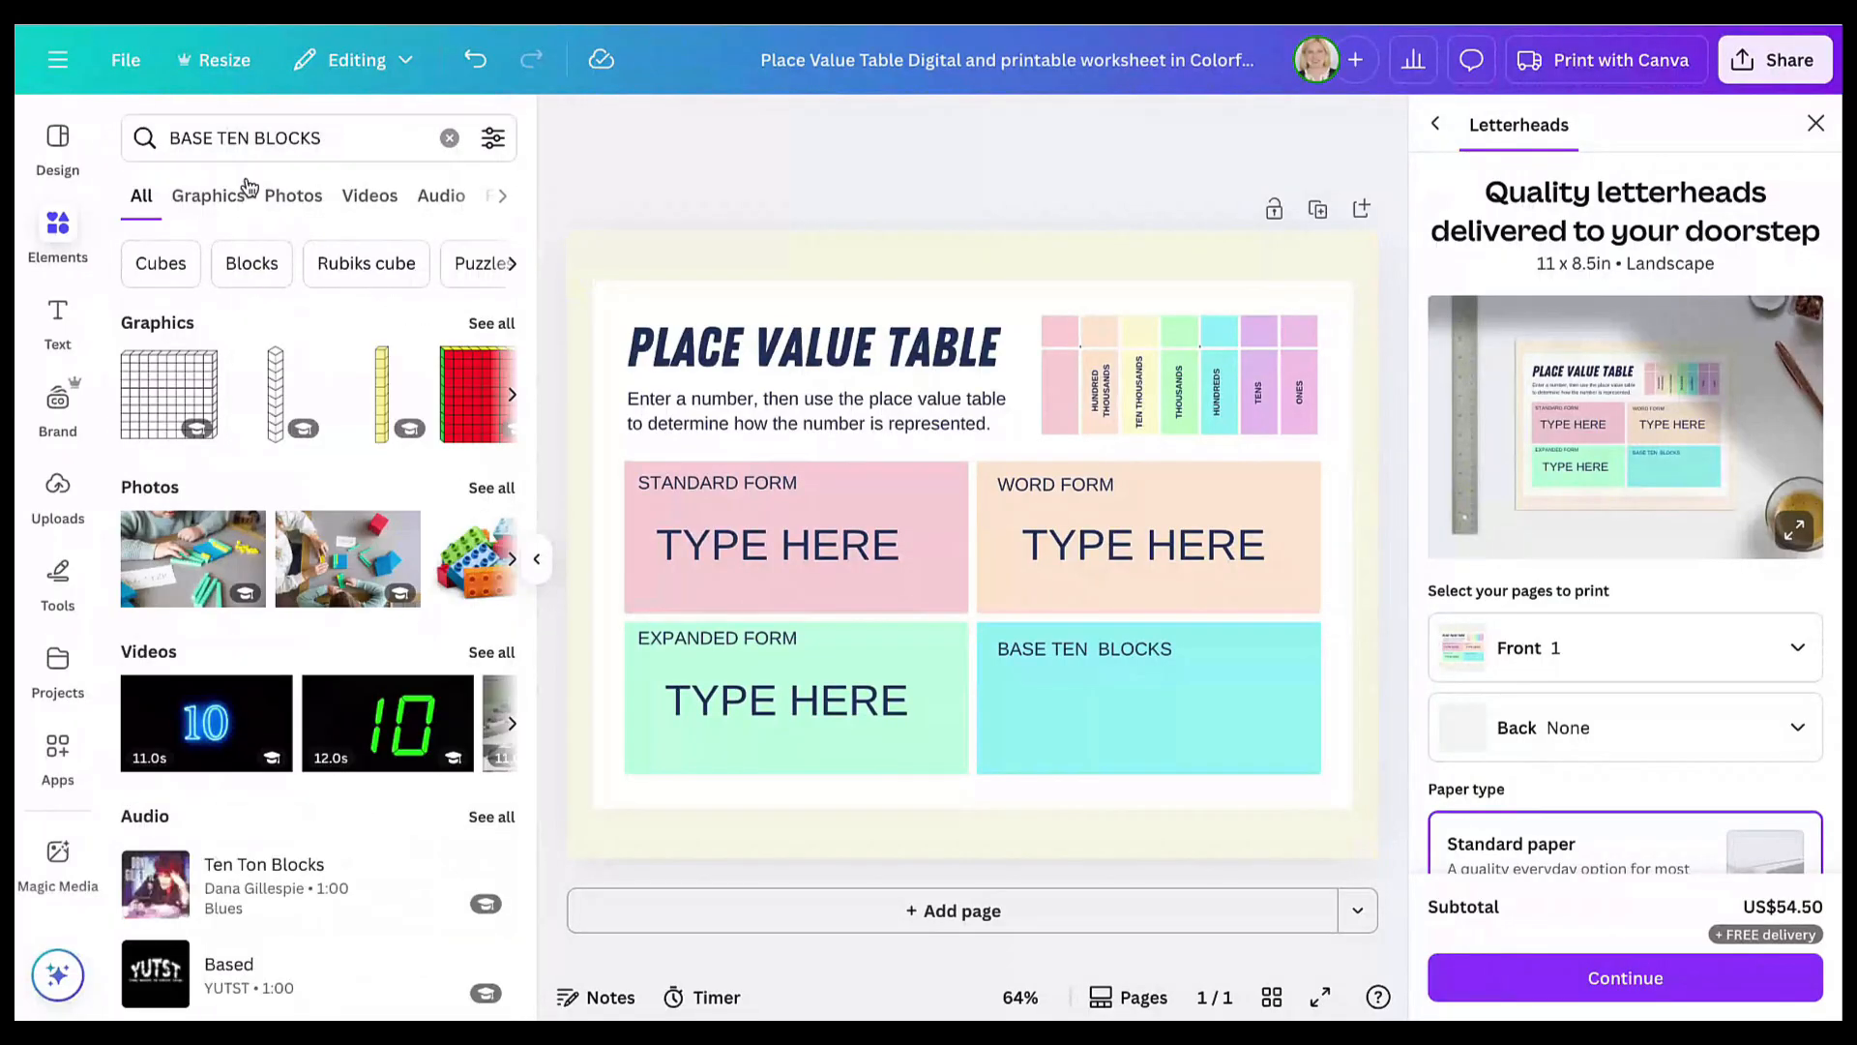
left_click_drag(190, 380, 1013, 649)
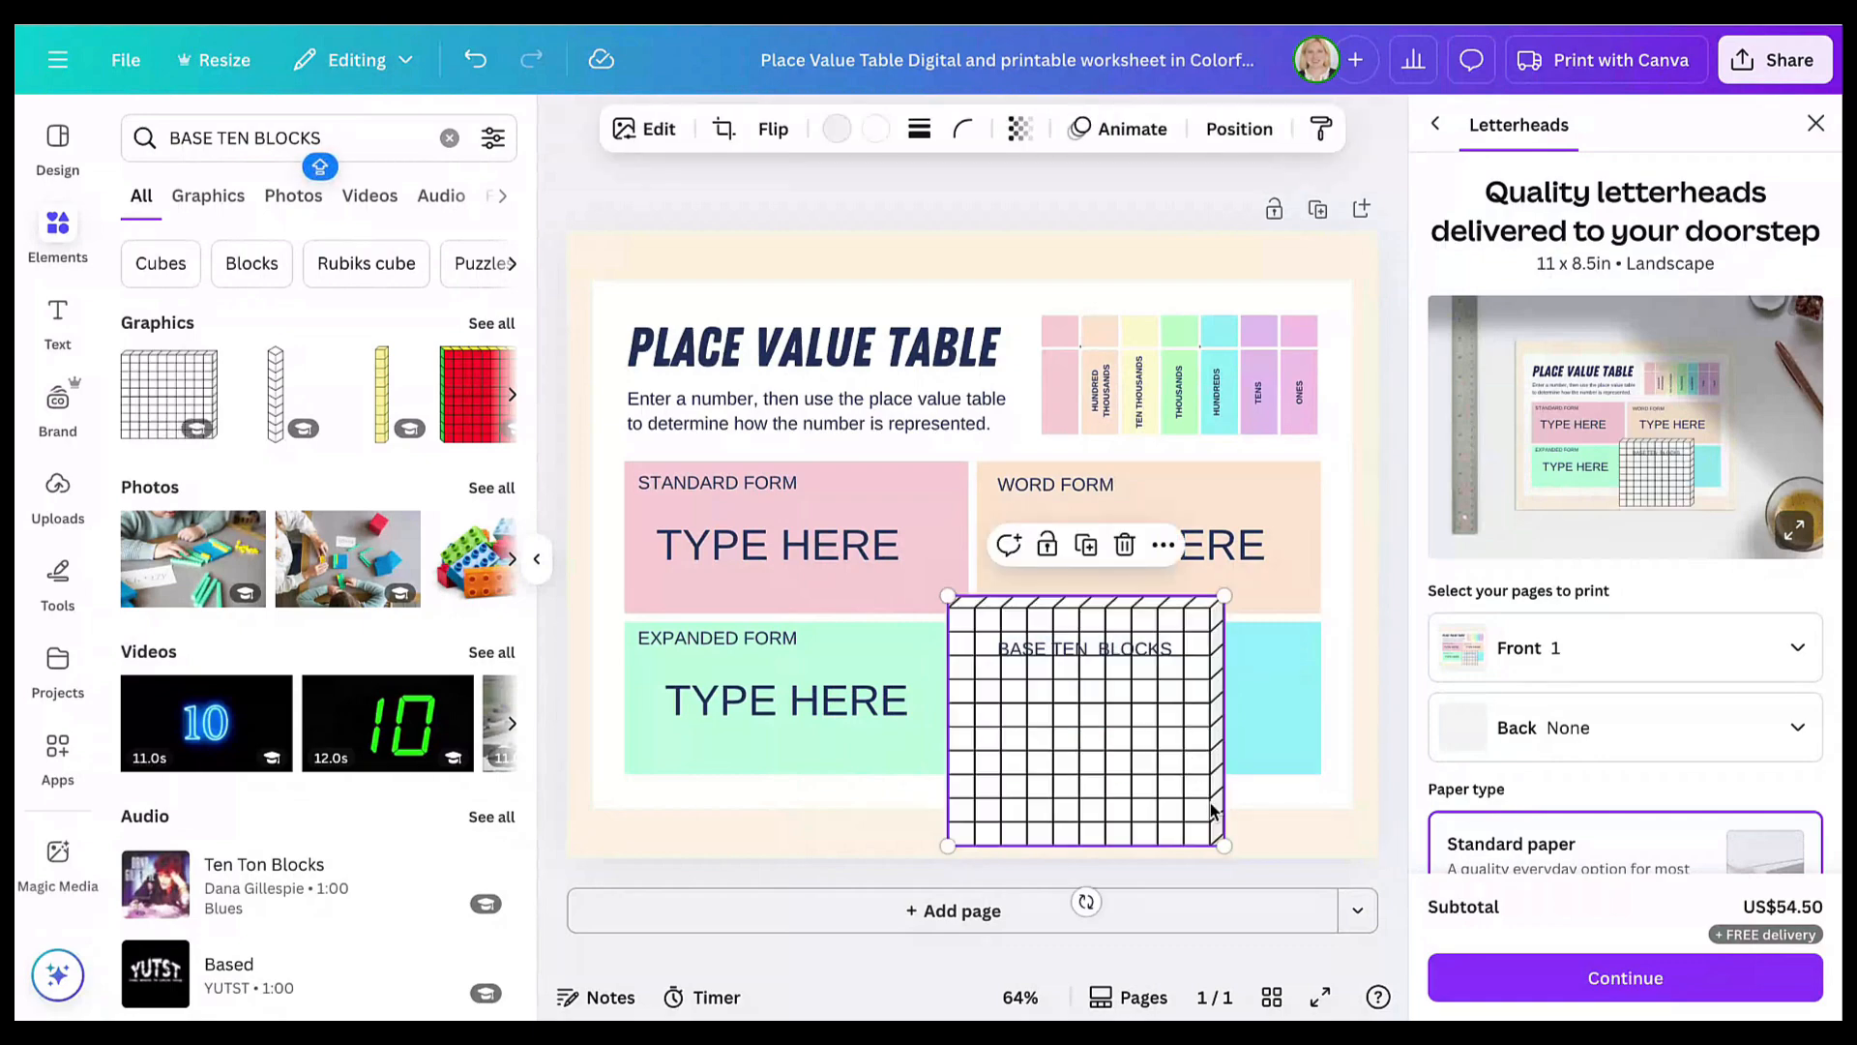
left_click_drag(1222, 844, 1134, 759)
mouse_move(1068, 704)
left_mouse_down()
mouse_move(1057, 692)
mouse_move(1052, 723)
left_mouse_up()
- Add the white ten-rod graphic, shrink it to fit the Base Ten Blocks box and place it beside the hundred block
left_click(277, 393)
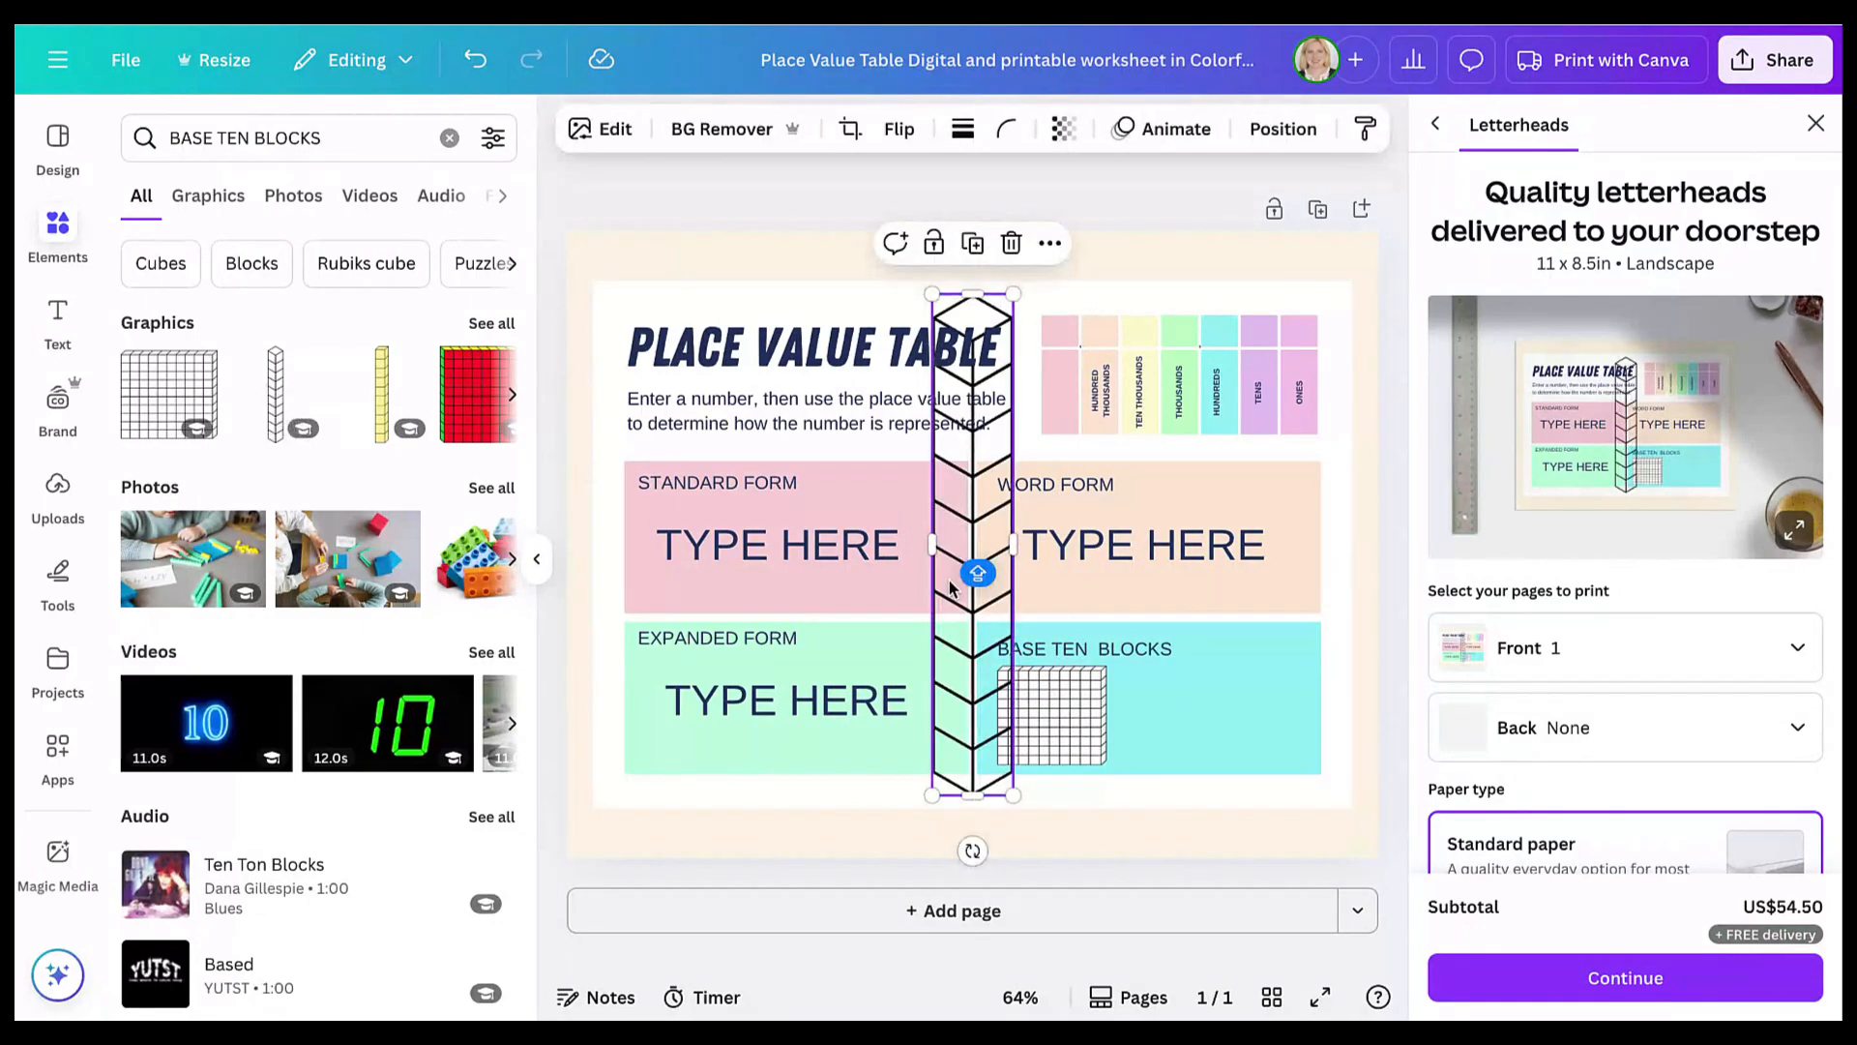
left_click_drag(1012, 293, 956, 648)
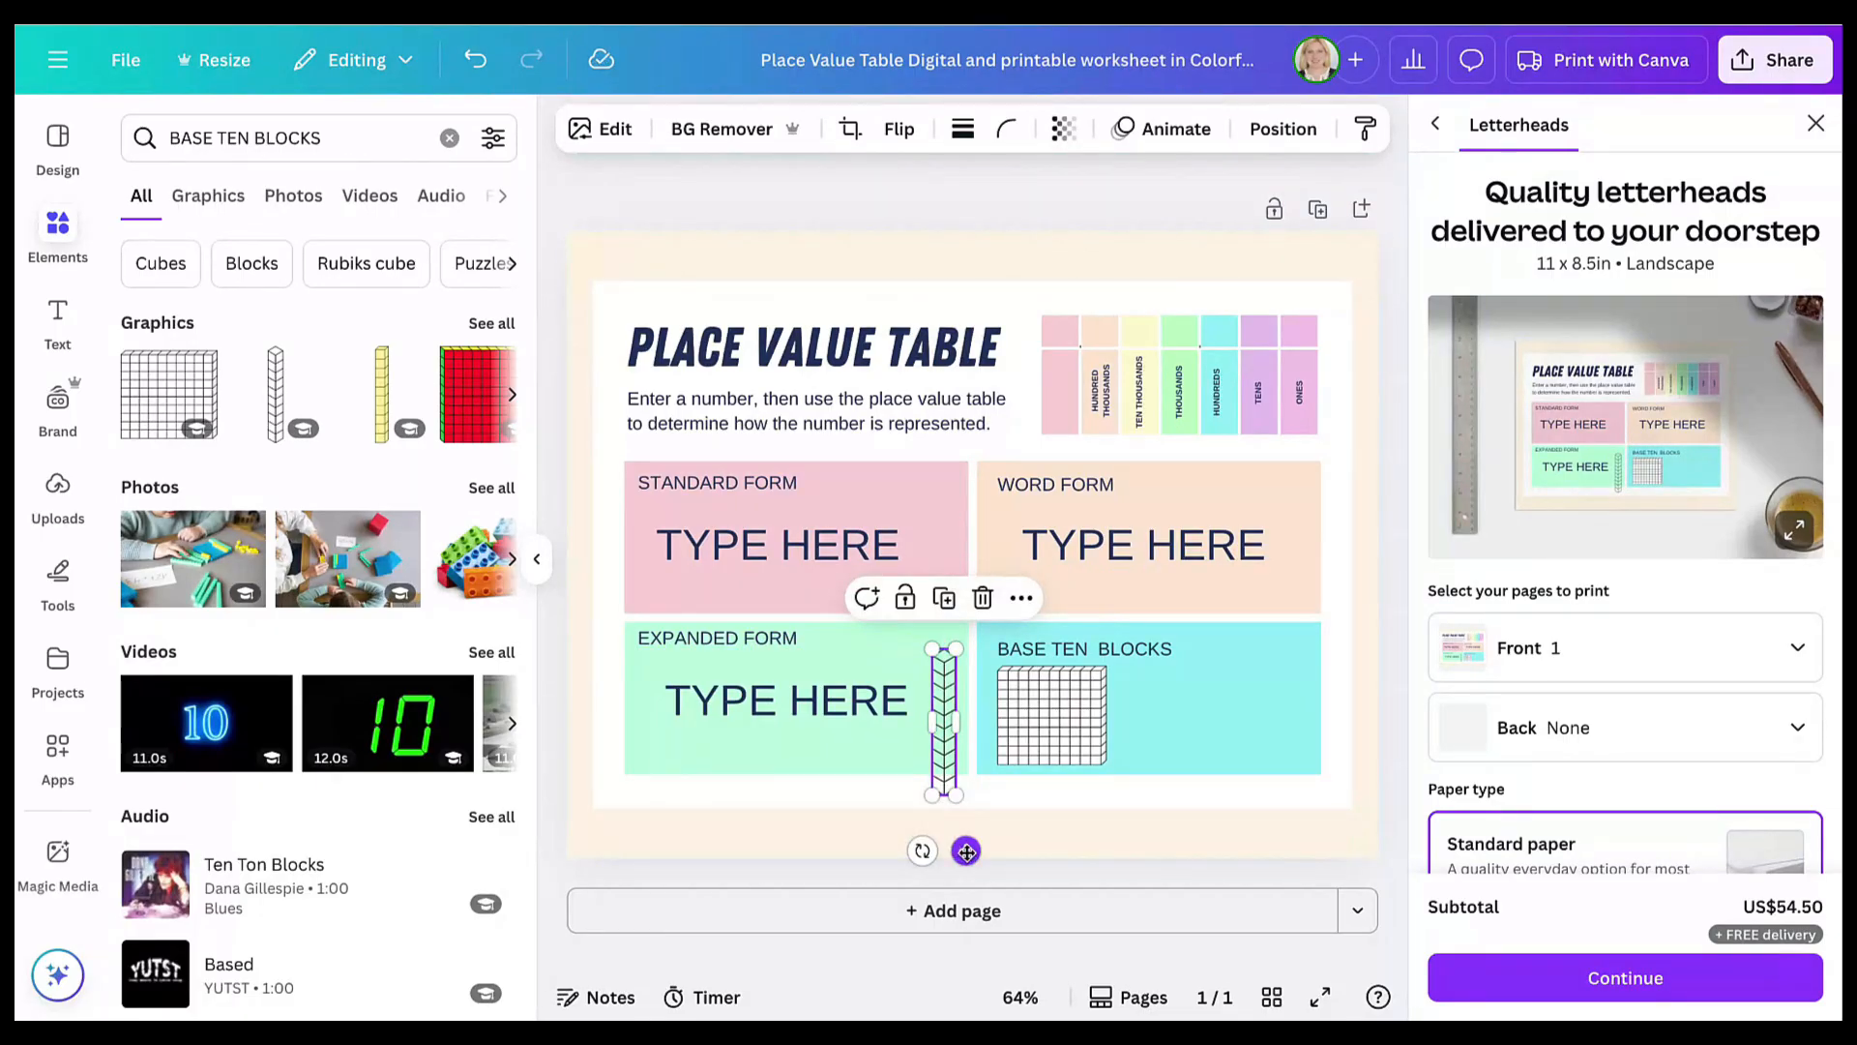
left_click_drag(966, 850, 1224, 833)
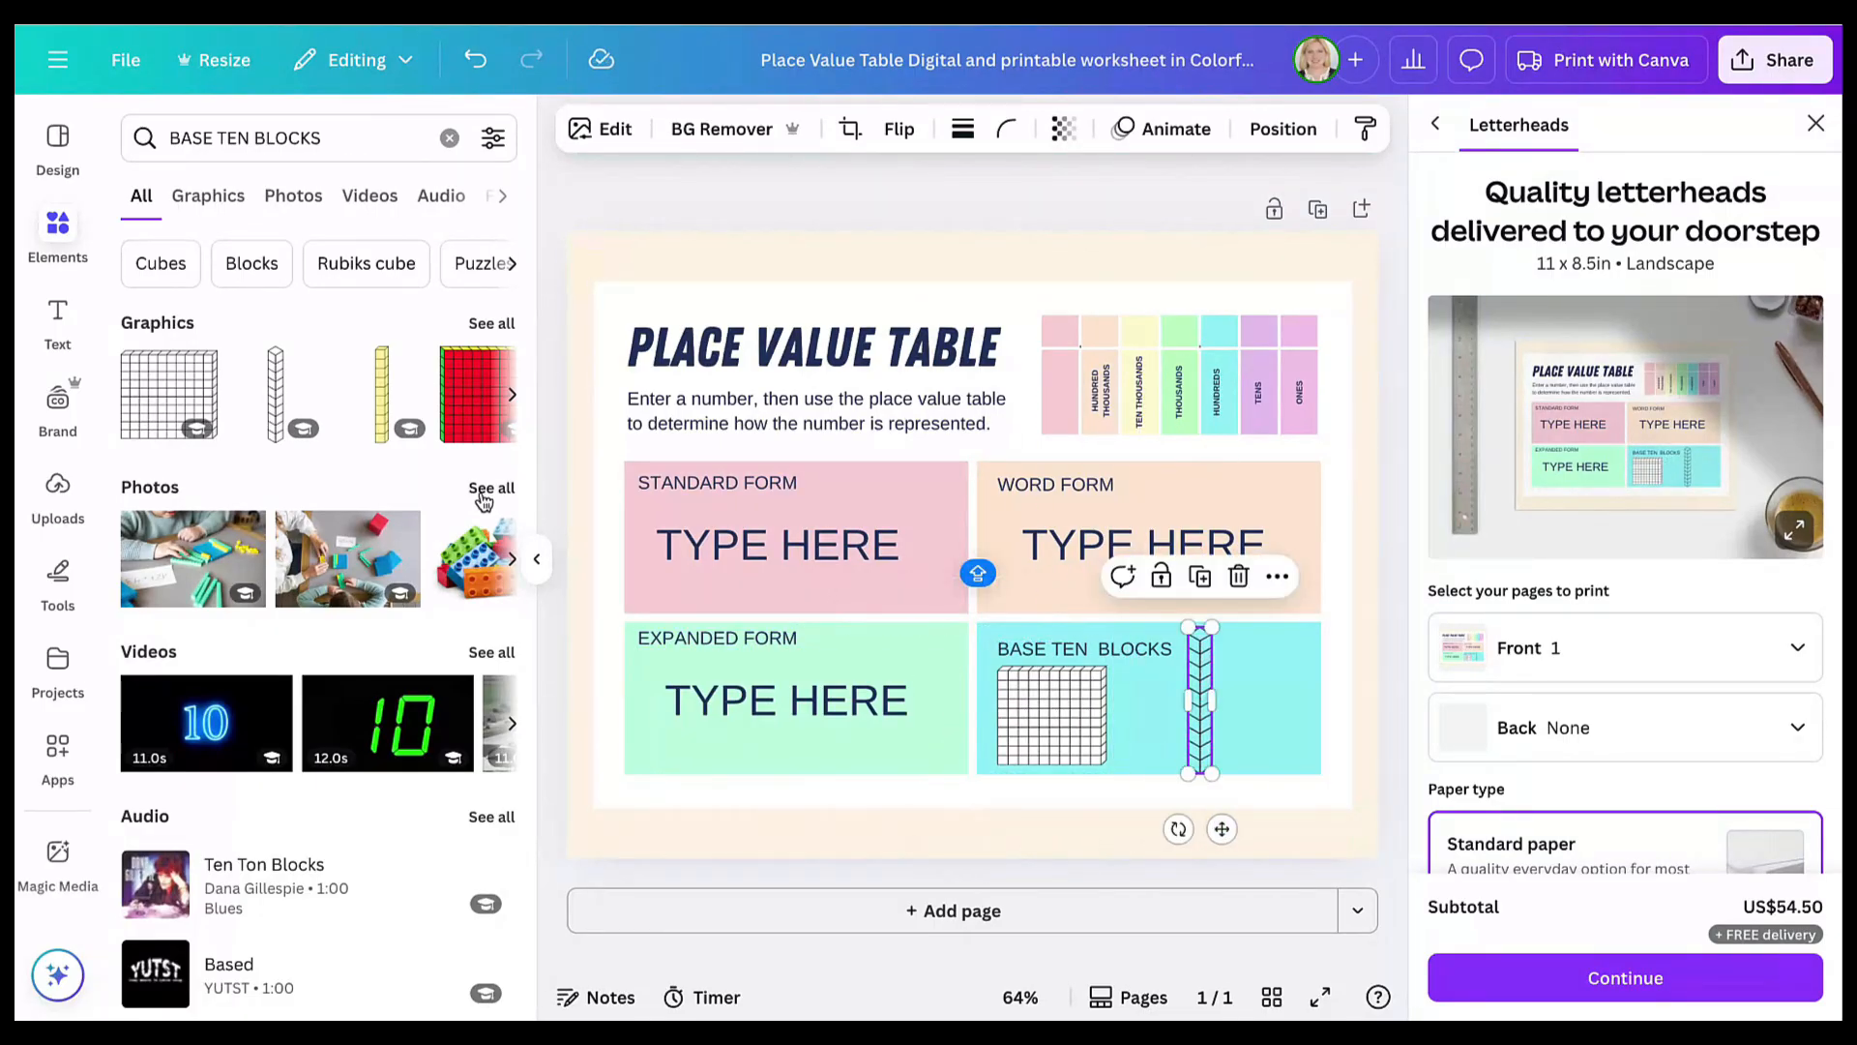
- Add the outlined single-cube graphic and place it at small size beside the ten rod in the Base Ten Blocks box
scroll(319, 382, "right", 3)
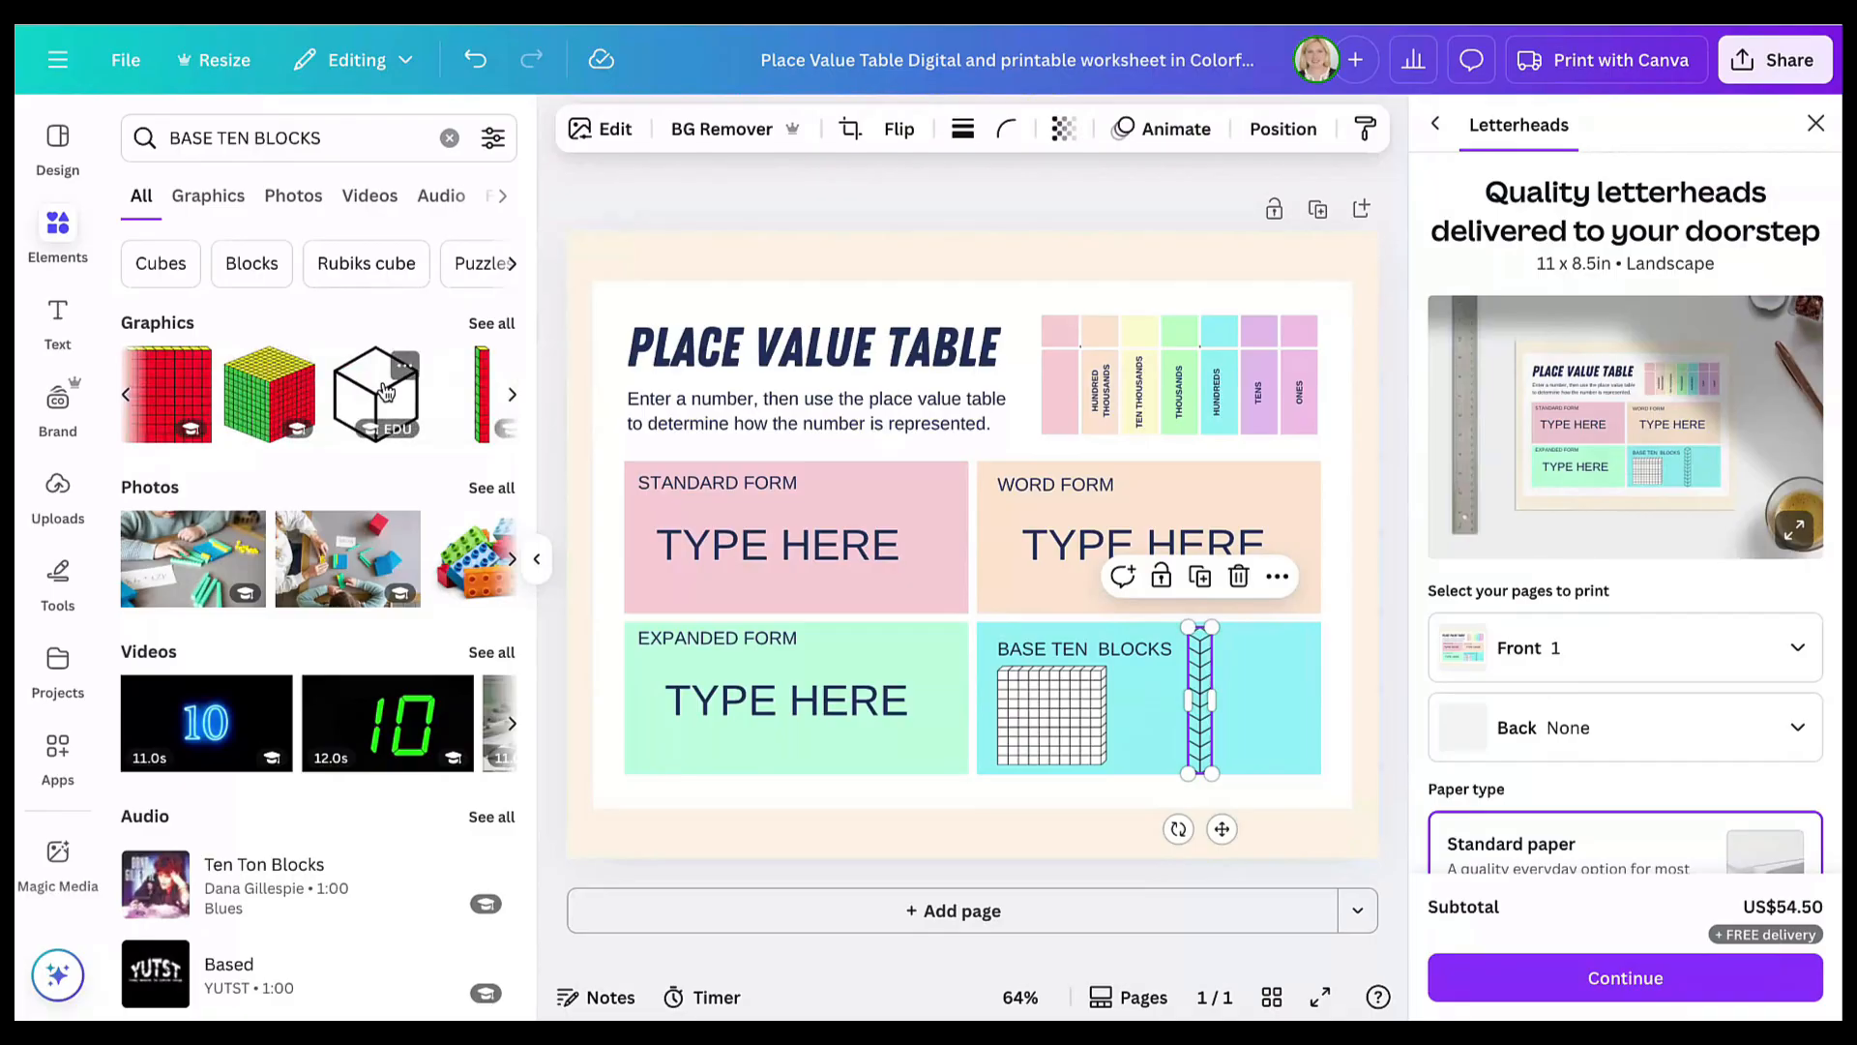
left_click(382, 392)
left_click_drag(1190, 797, 1295, 742)
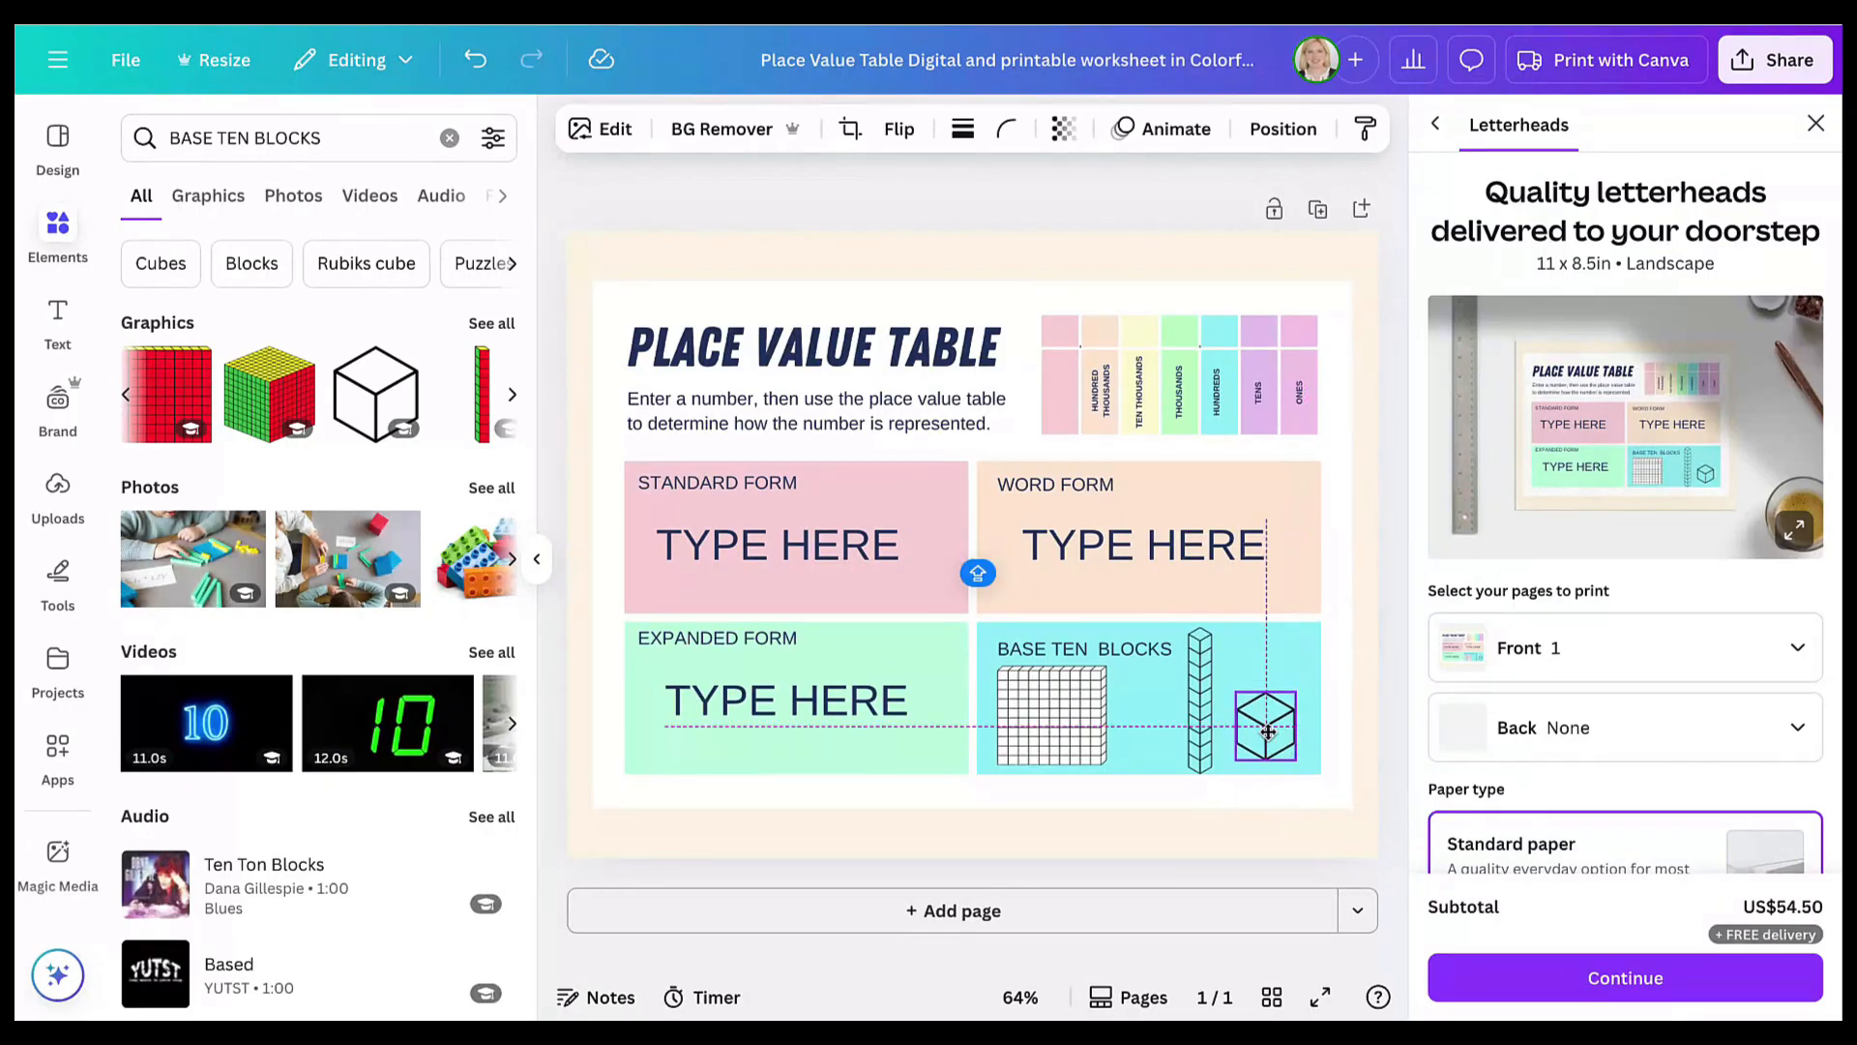
left_click(1337, 751)
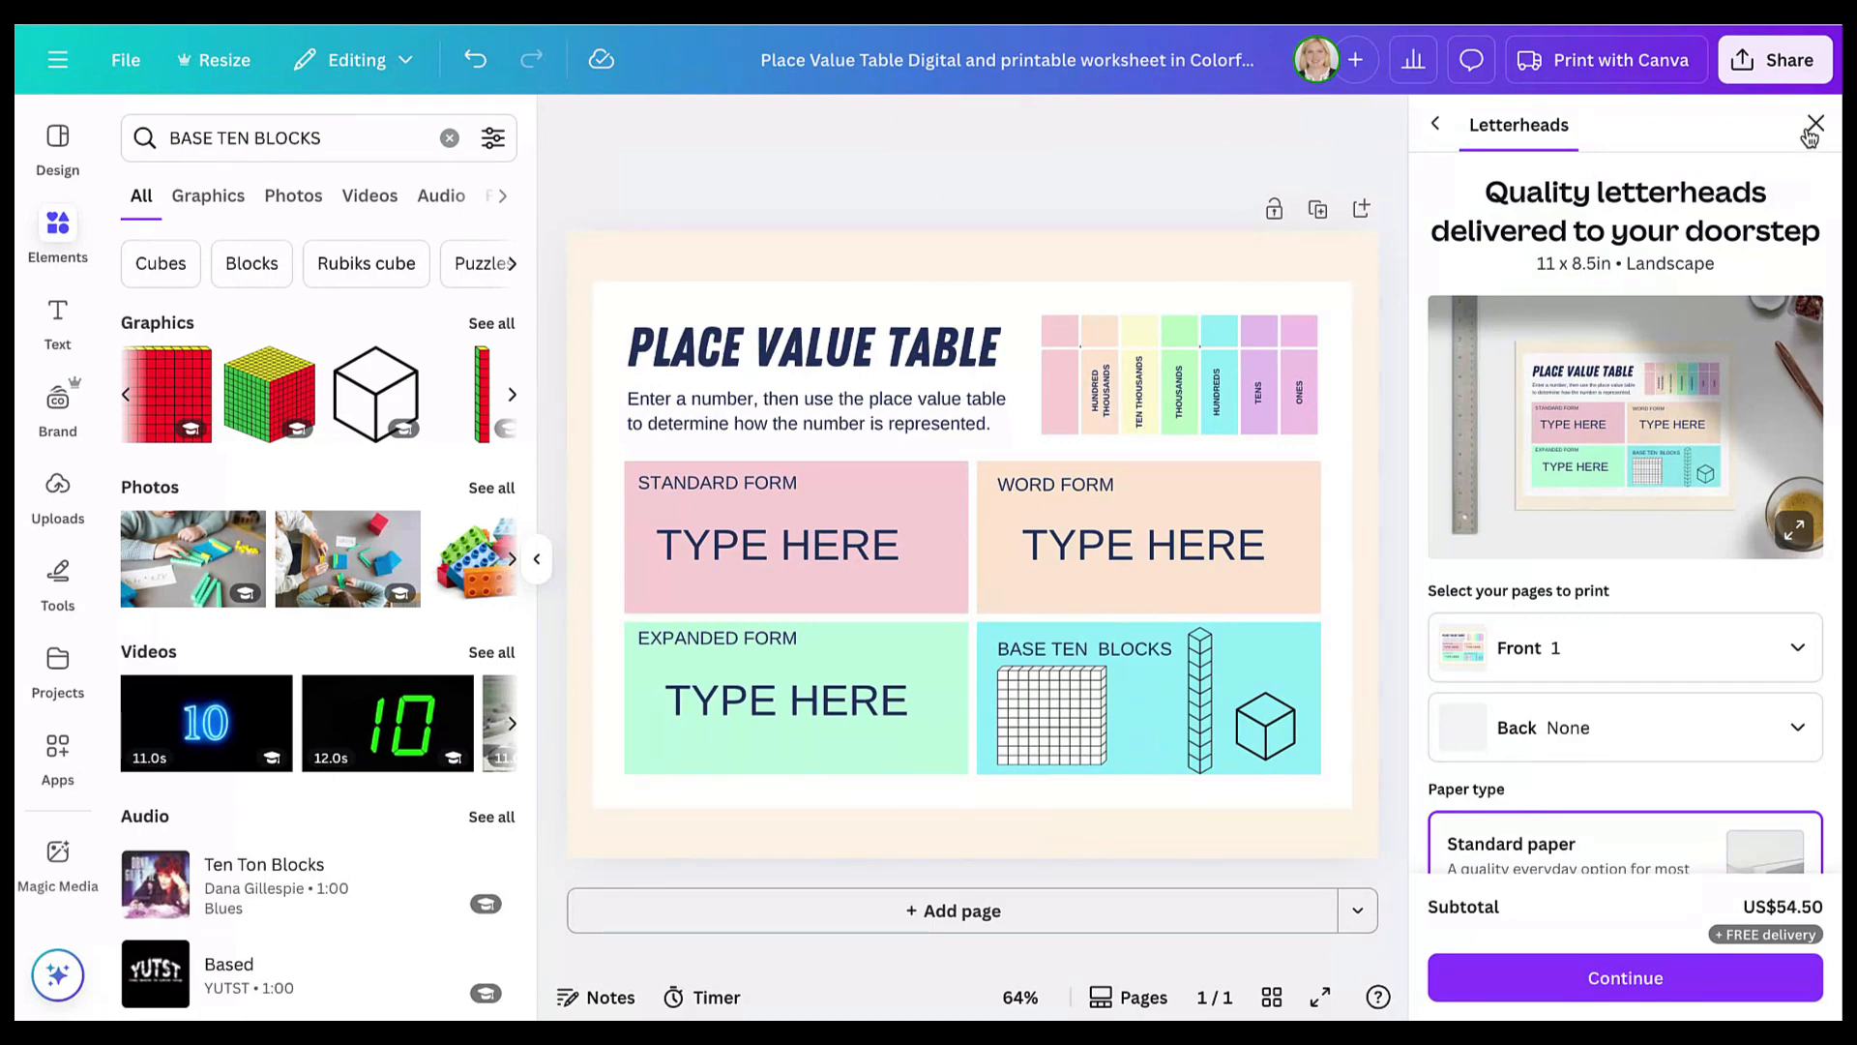
- Close the letterhead print options and choose Demo Class as the recipient for assigning the worksheet in Canva
left_click(1812, 129)
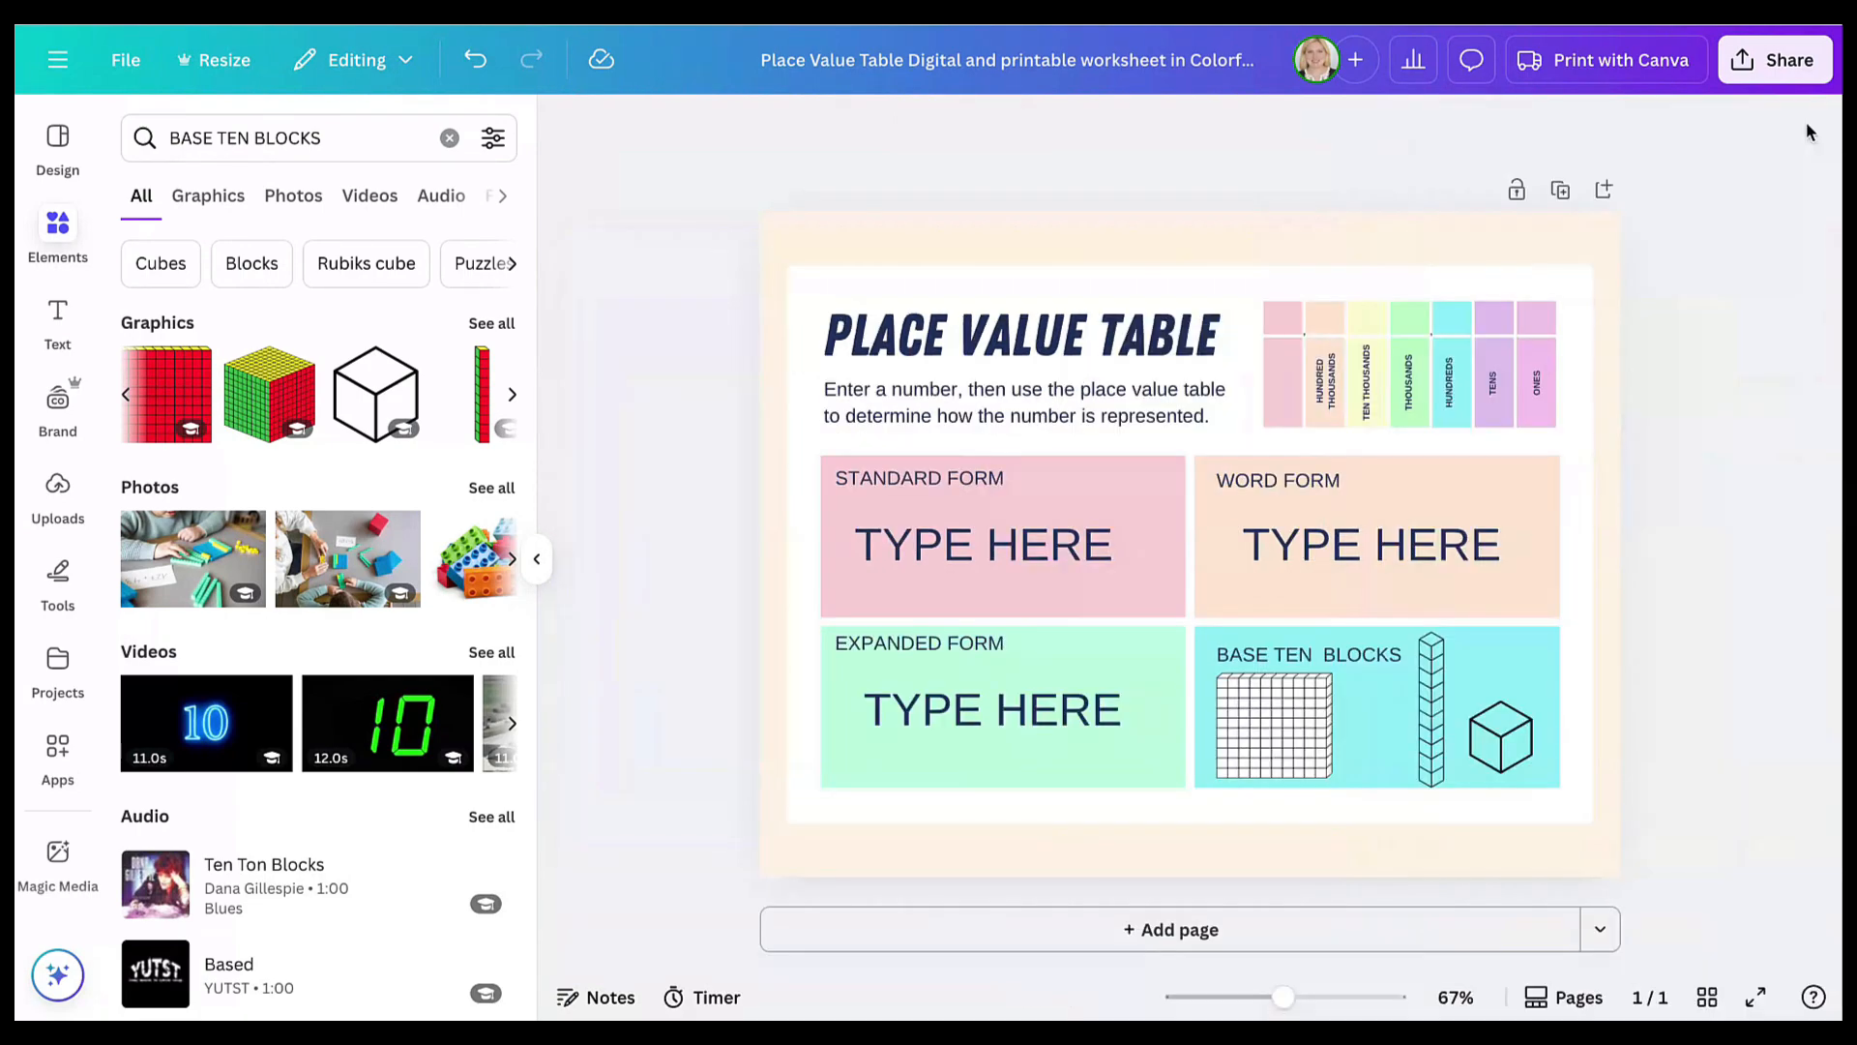
left_click(1762, 64)
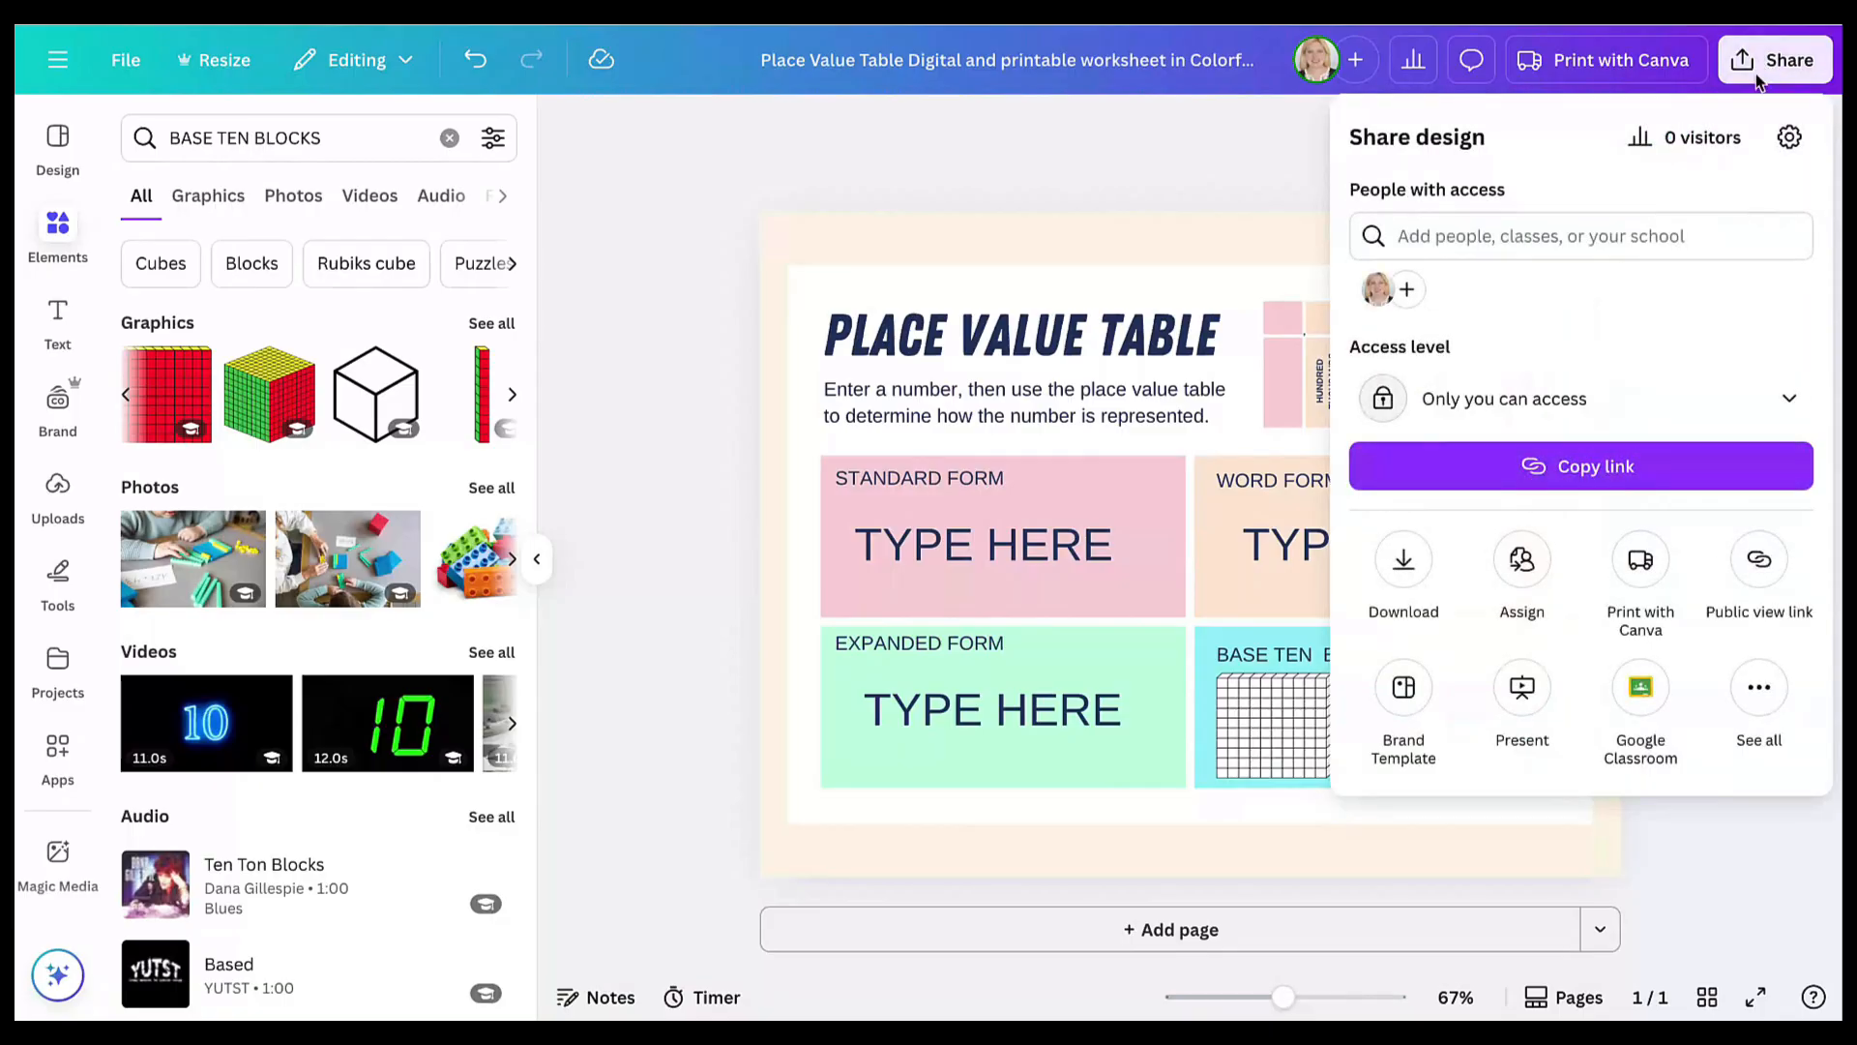
left_click(1522, 553)
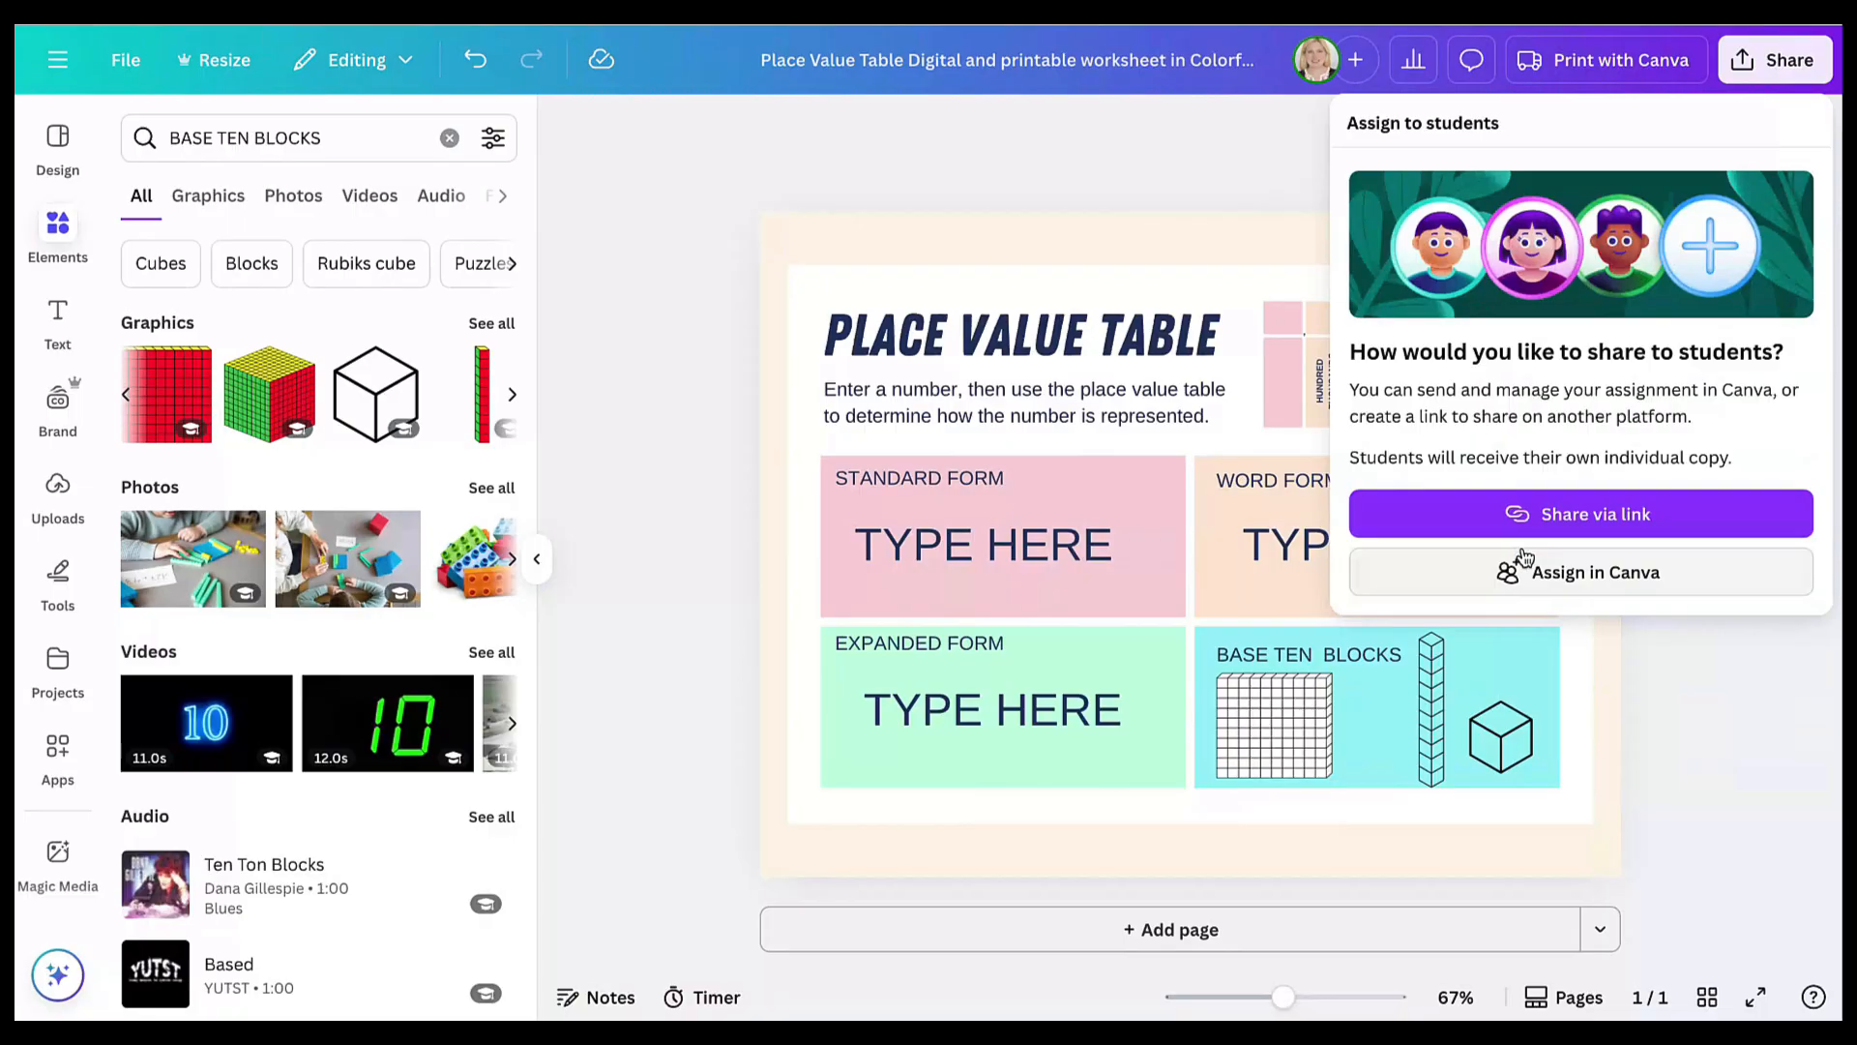
left_click(1731, 572)
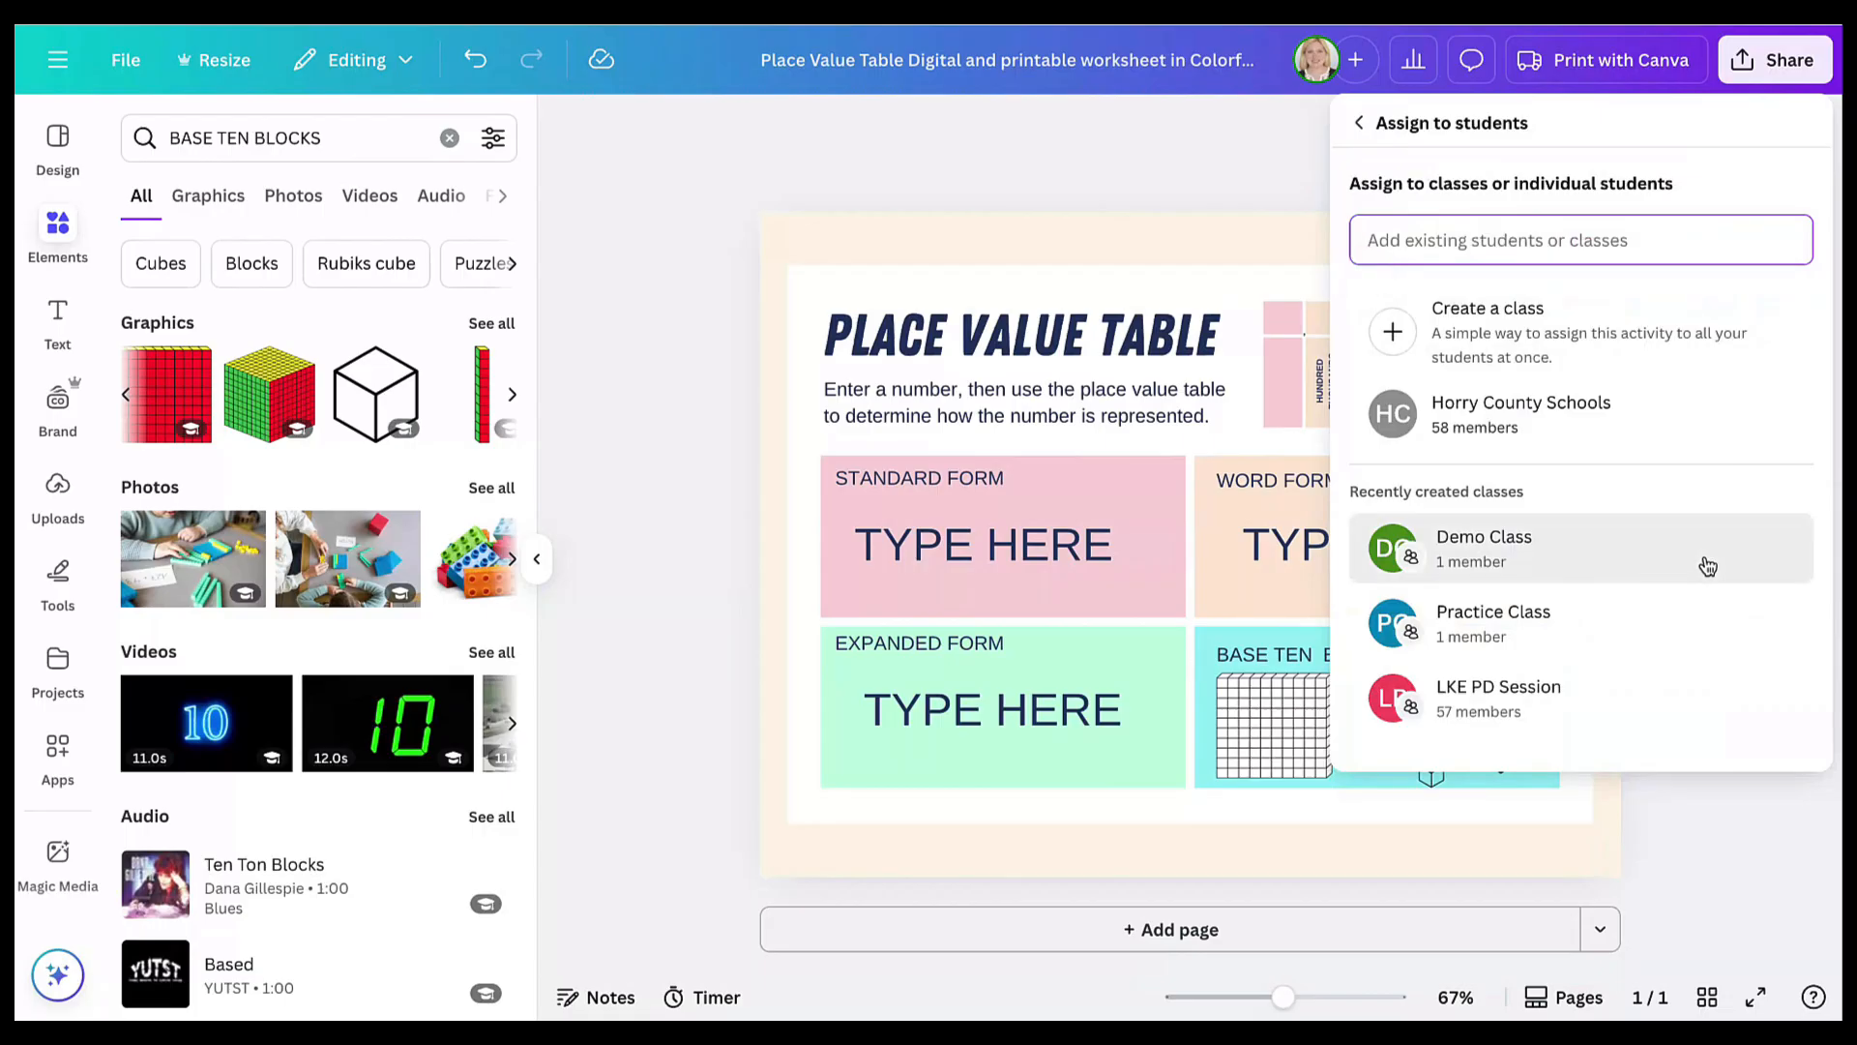
left_click(1705, 565)
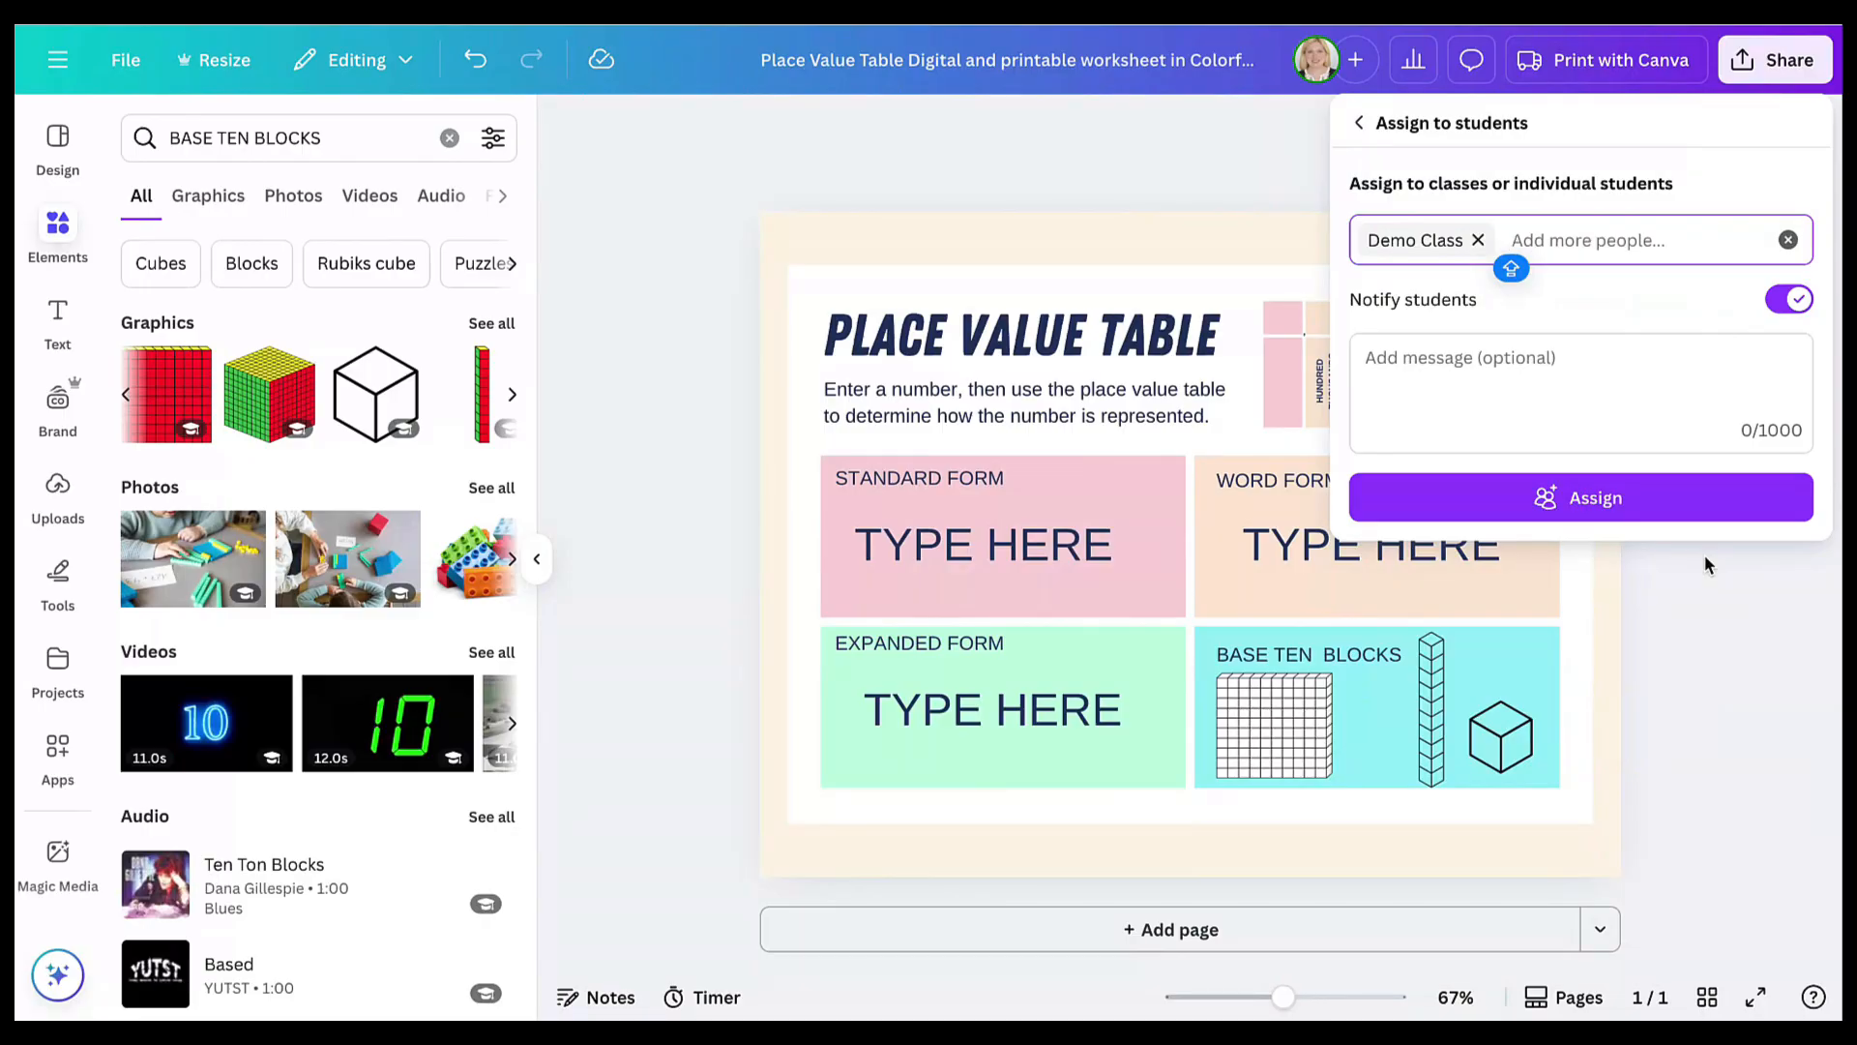
- Write the assignment message "This is your station work for today." for the students
left_click(1559, 435)
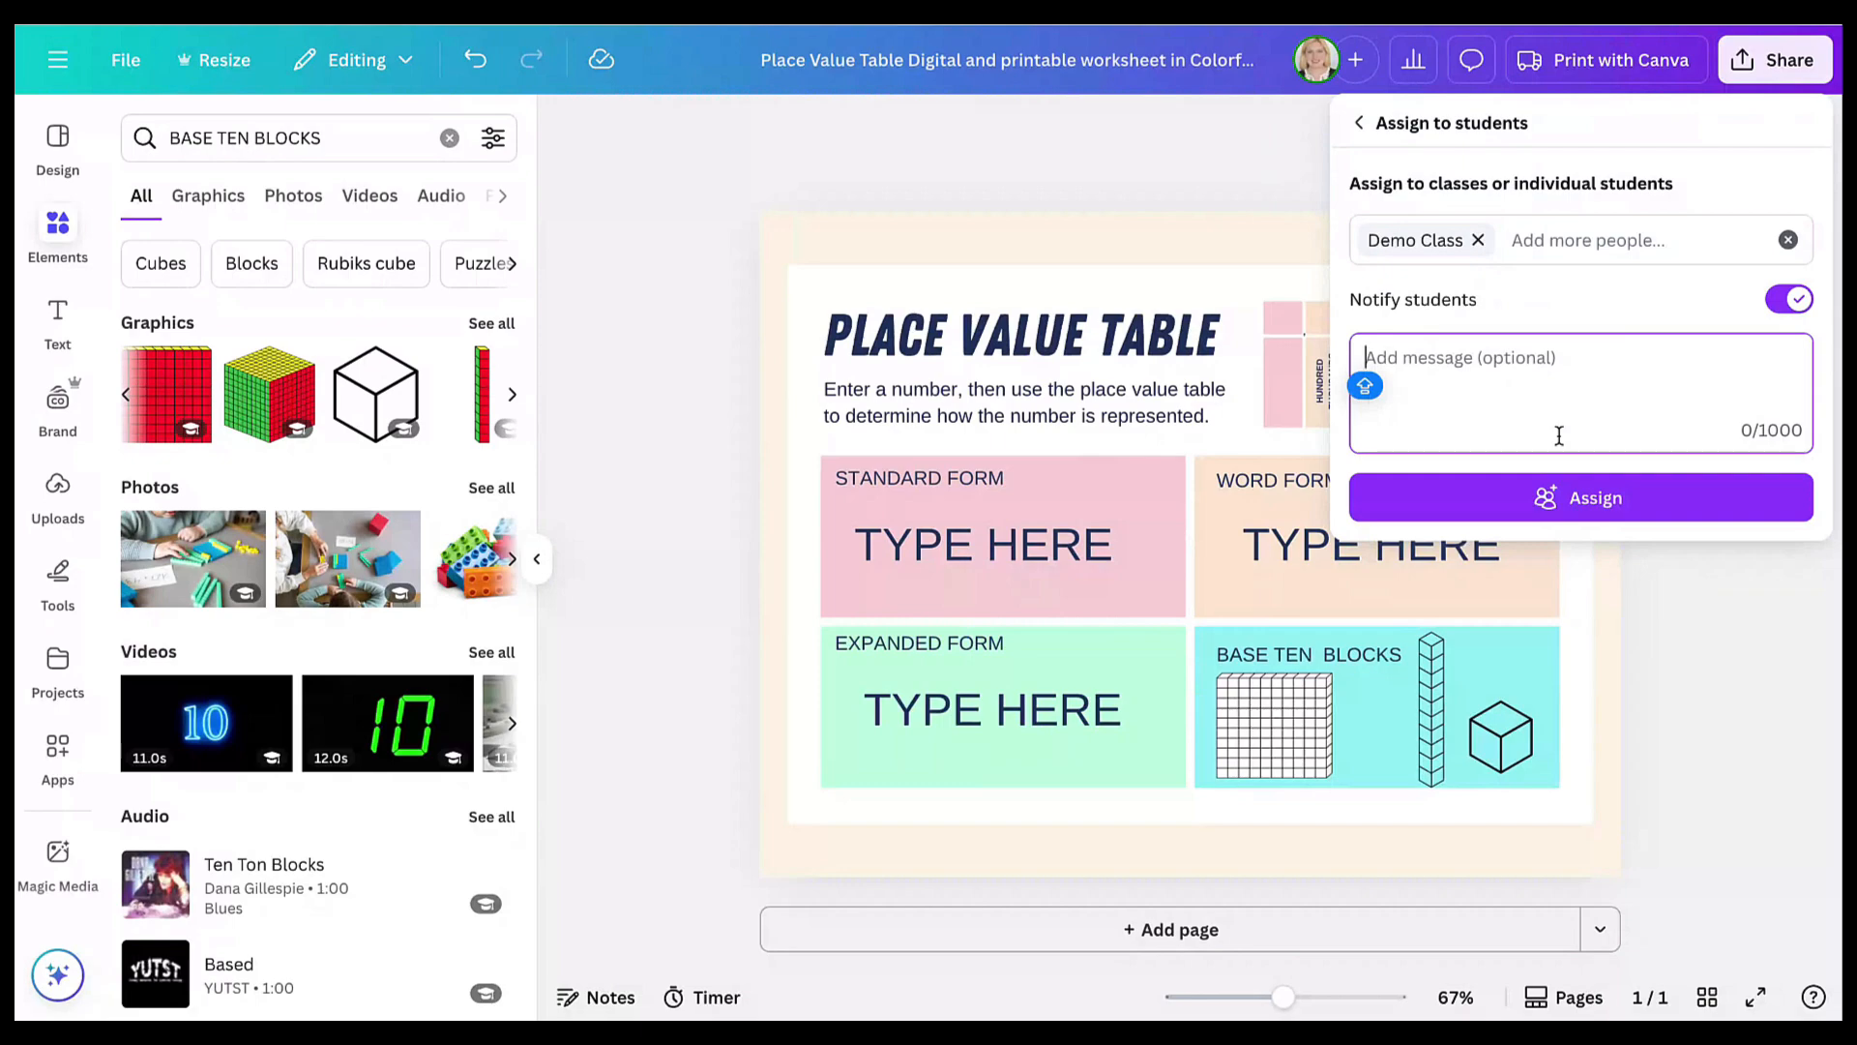
type("THIS I")
key("BackSpace")
key("BackSpace")
key("BackSpace")
key("BackSpace")
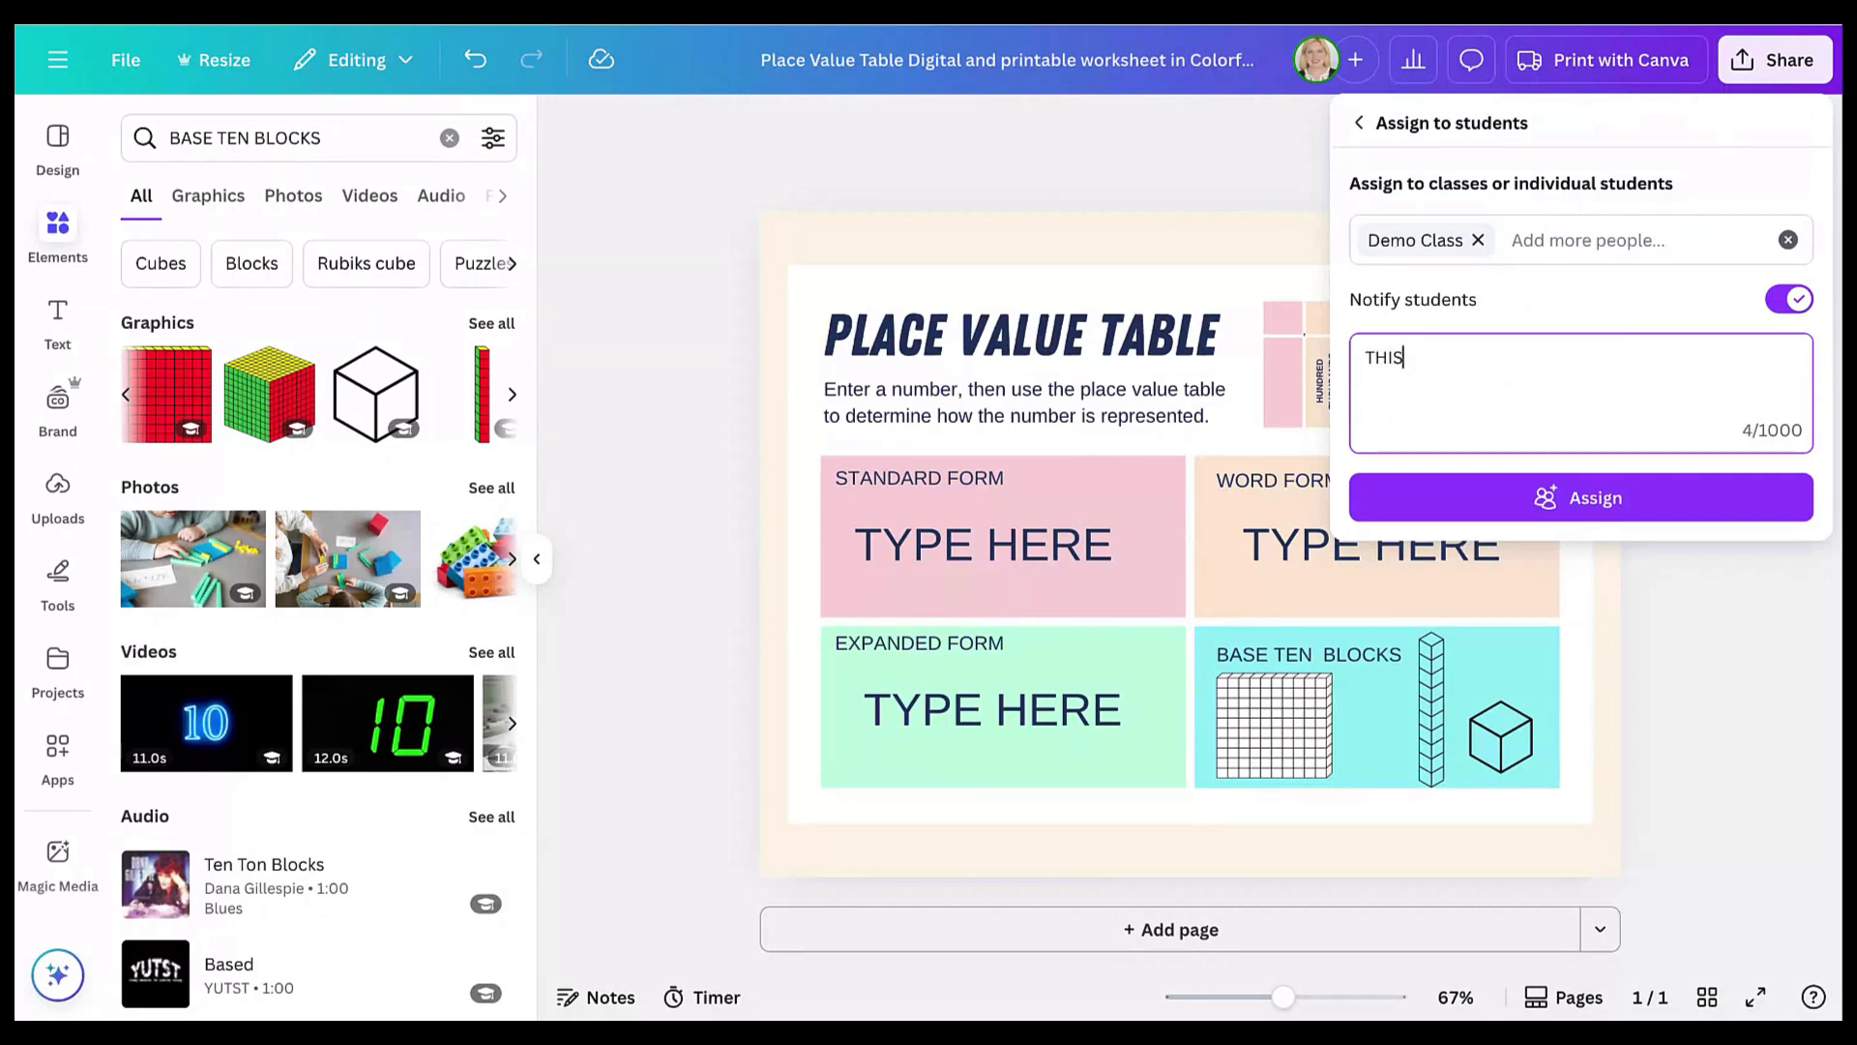
key("BackSpace")
key("BackSpace")
type("This is your station work ")
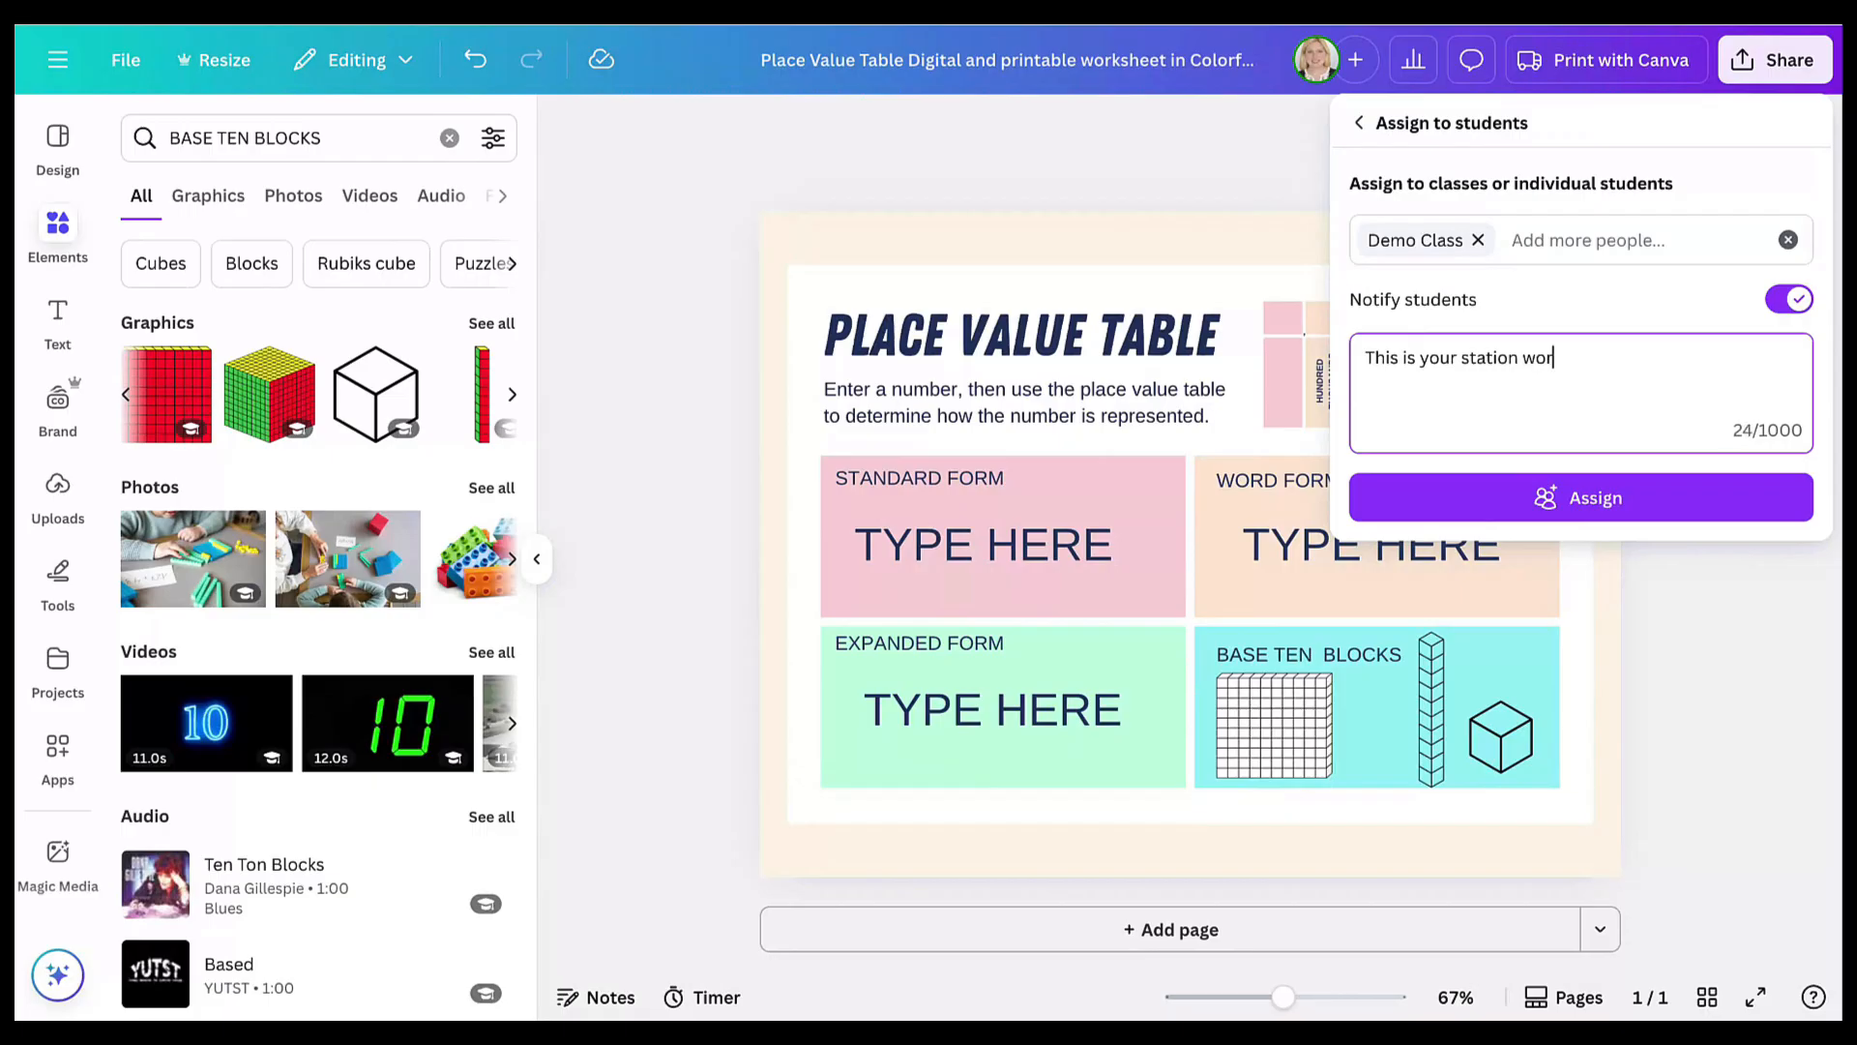
type("for today.")
- Assign the worksheet to the class and copy the assignment link
left_click(1582, 517)
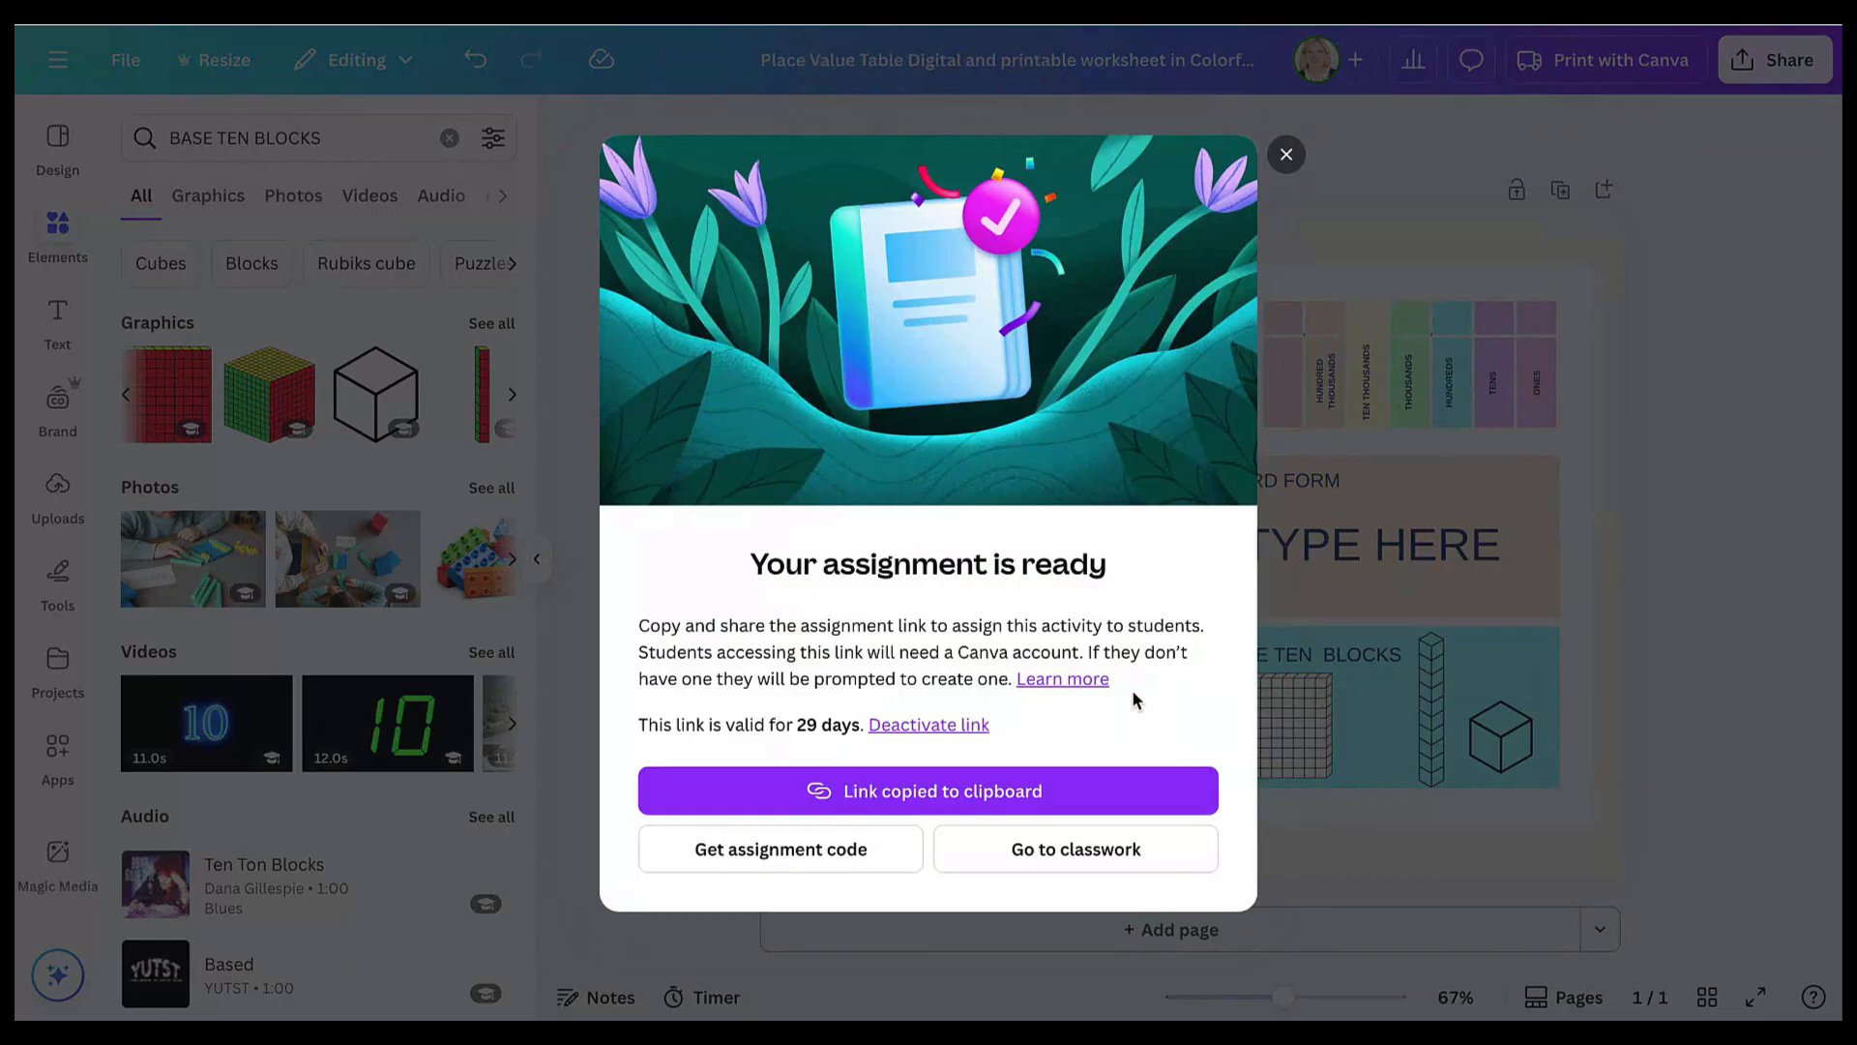
left_click(1060, 805)
left_click(1286, 154)
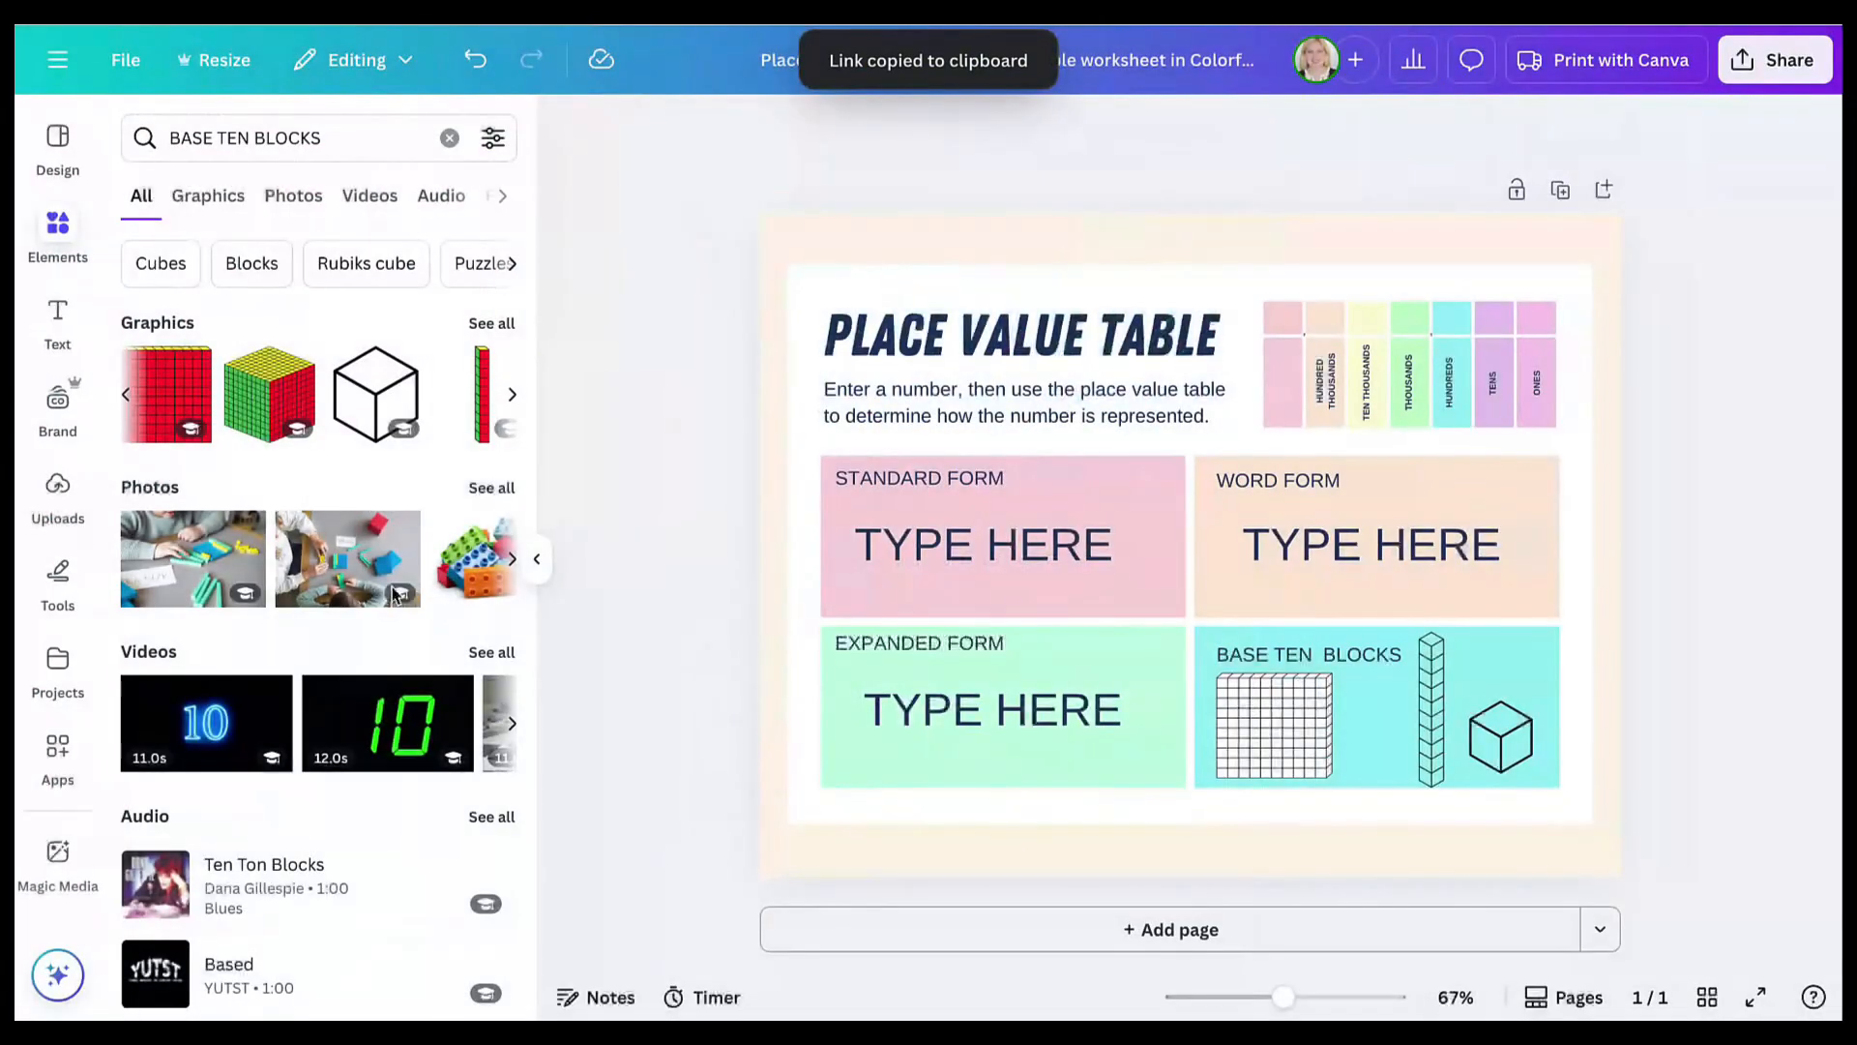
scroll(60, 764, "down", 2)
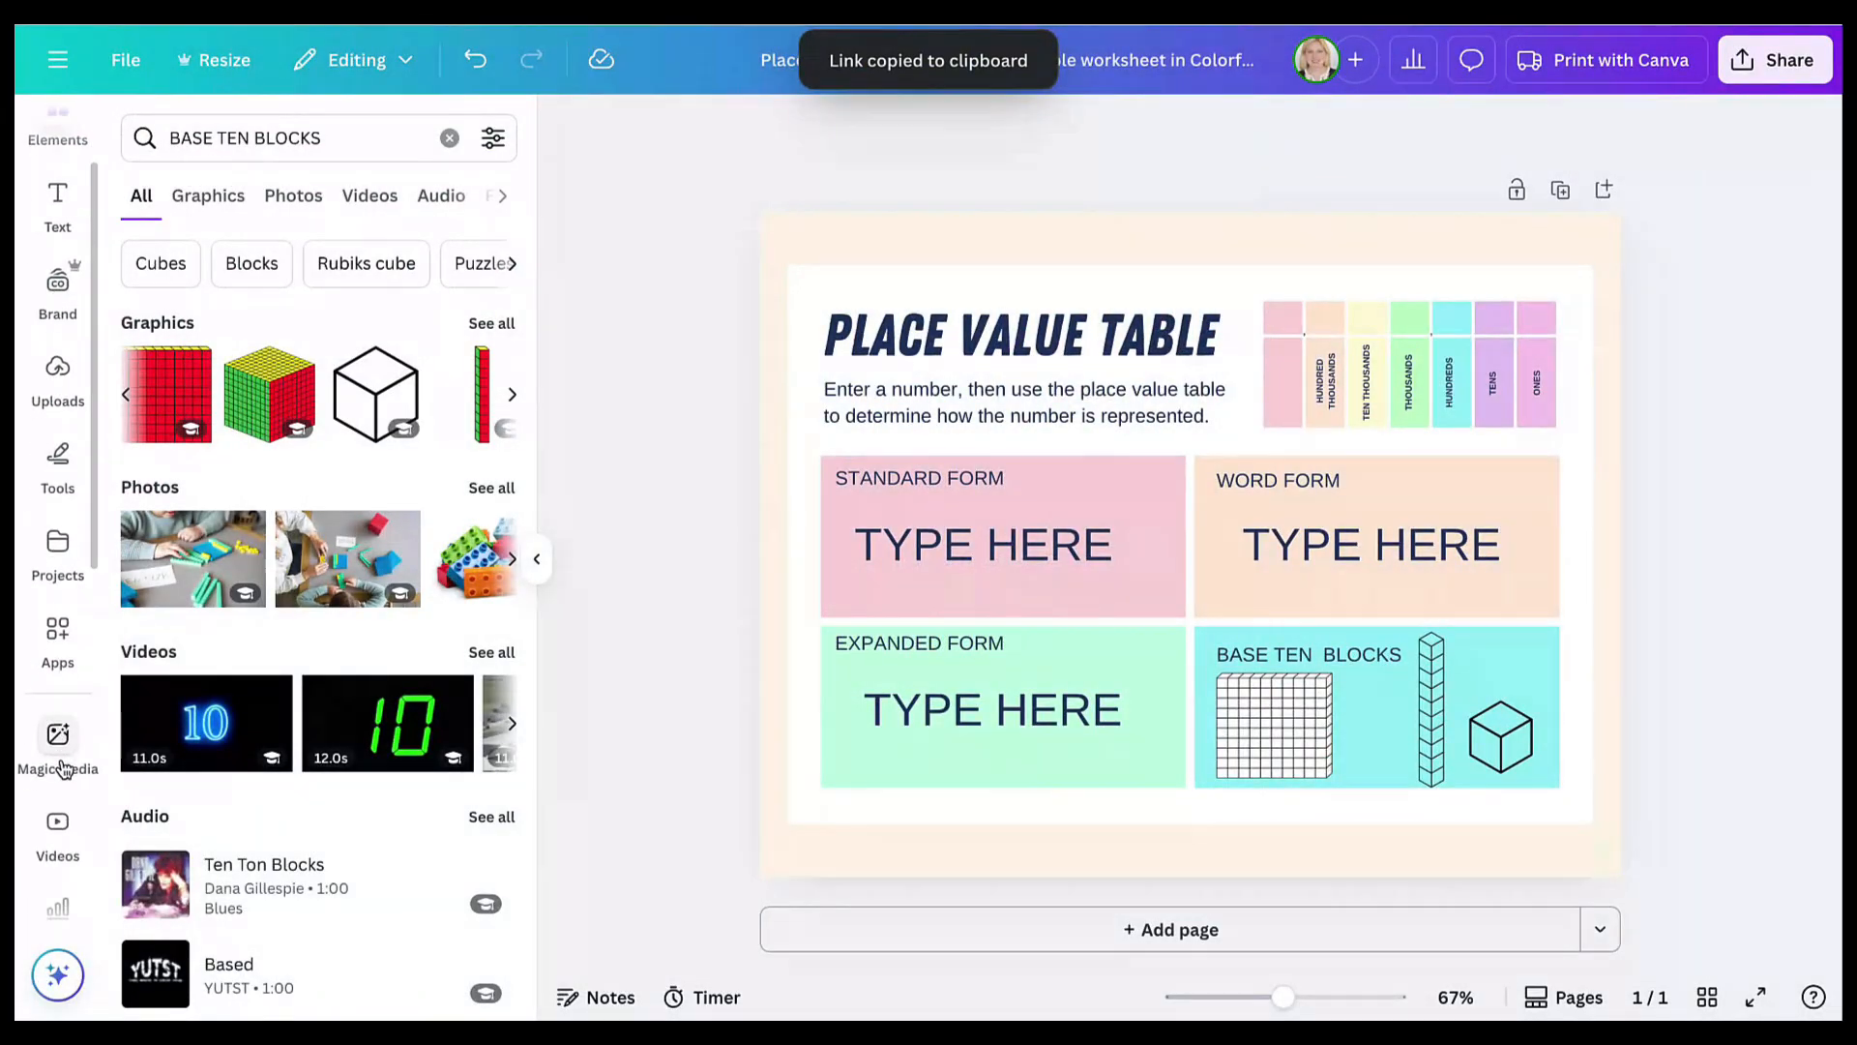
scroll(63, 767, "down", 5)
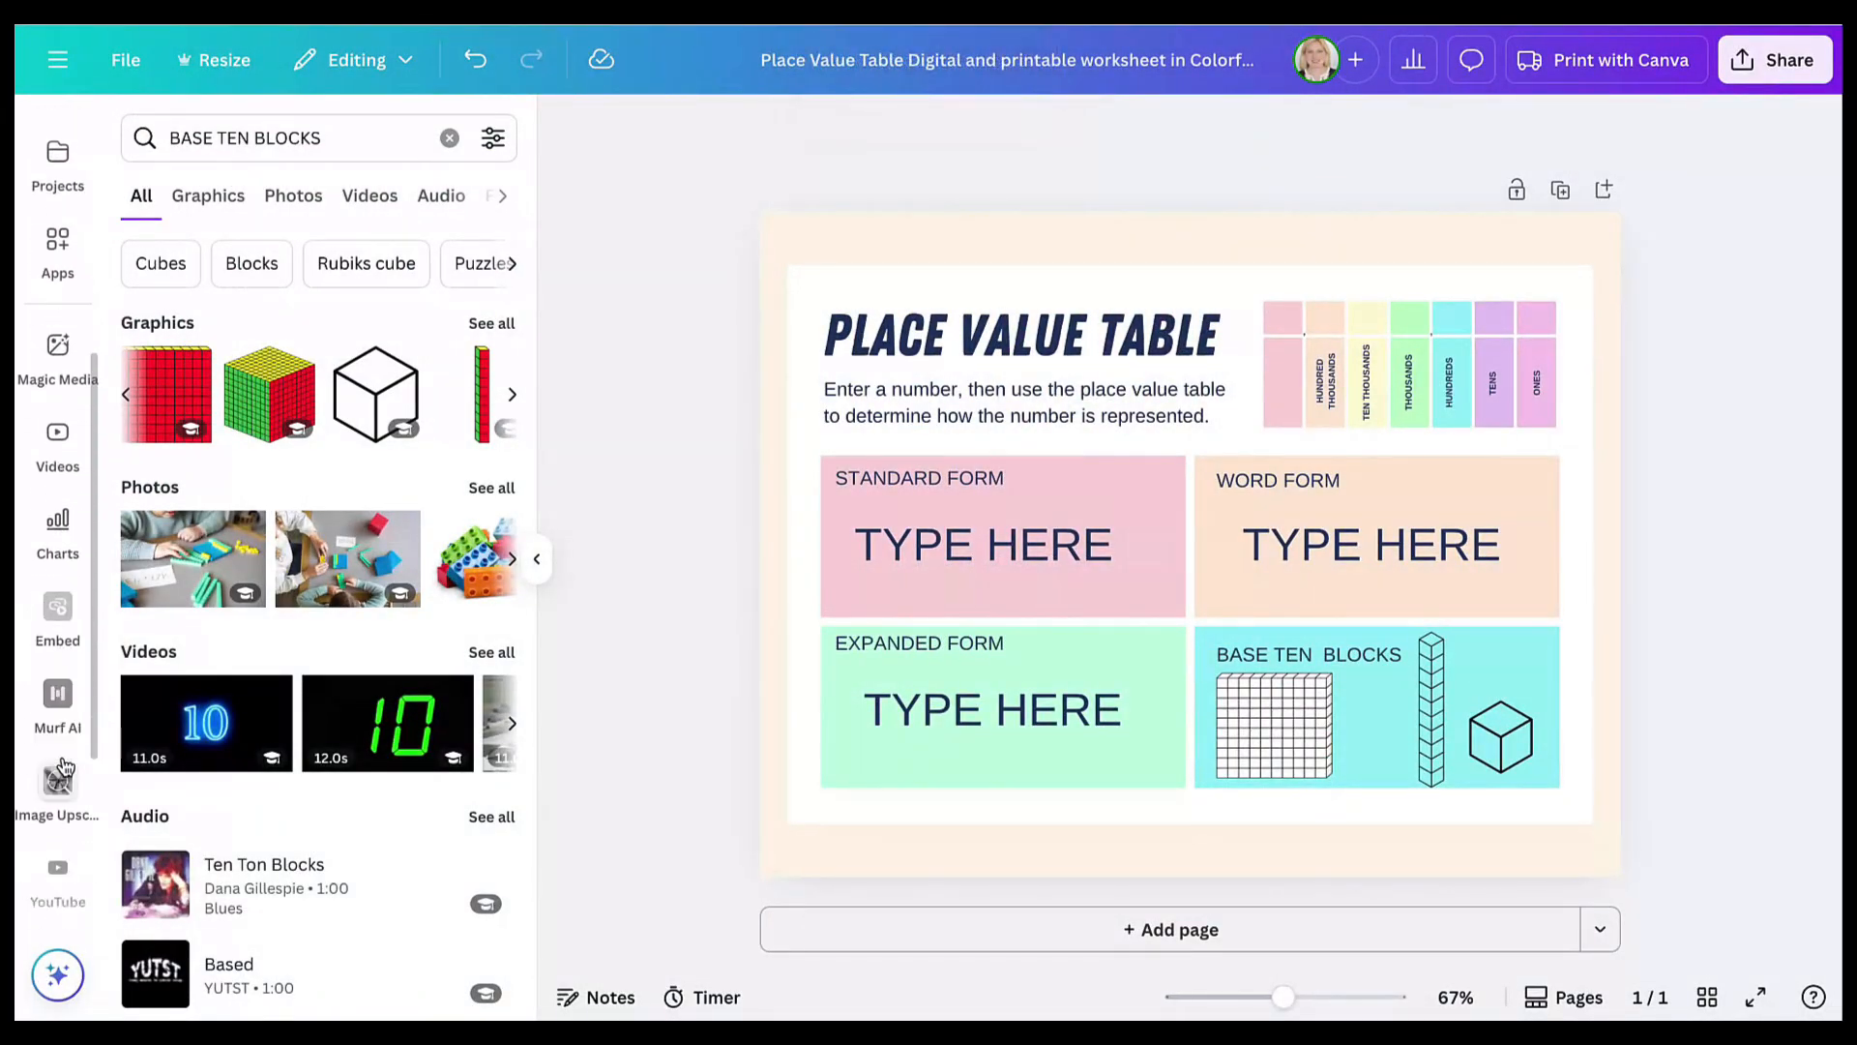
scroll(64, 767, "down", 3)
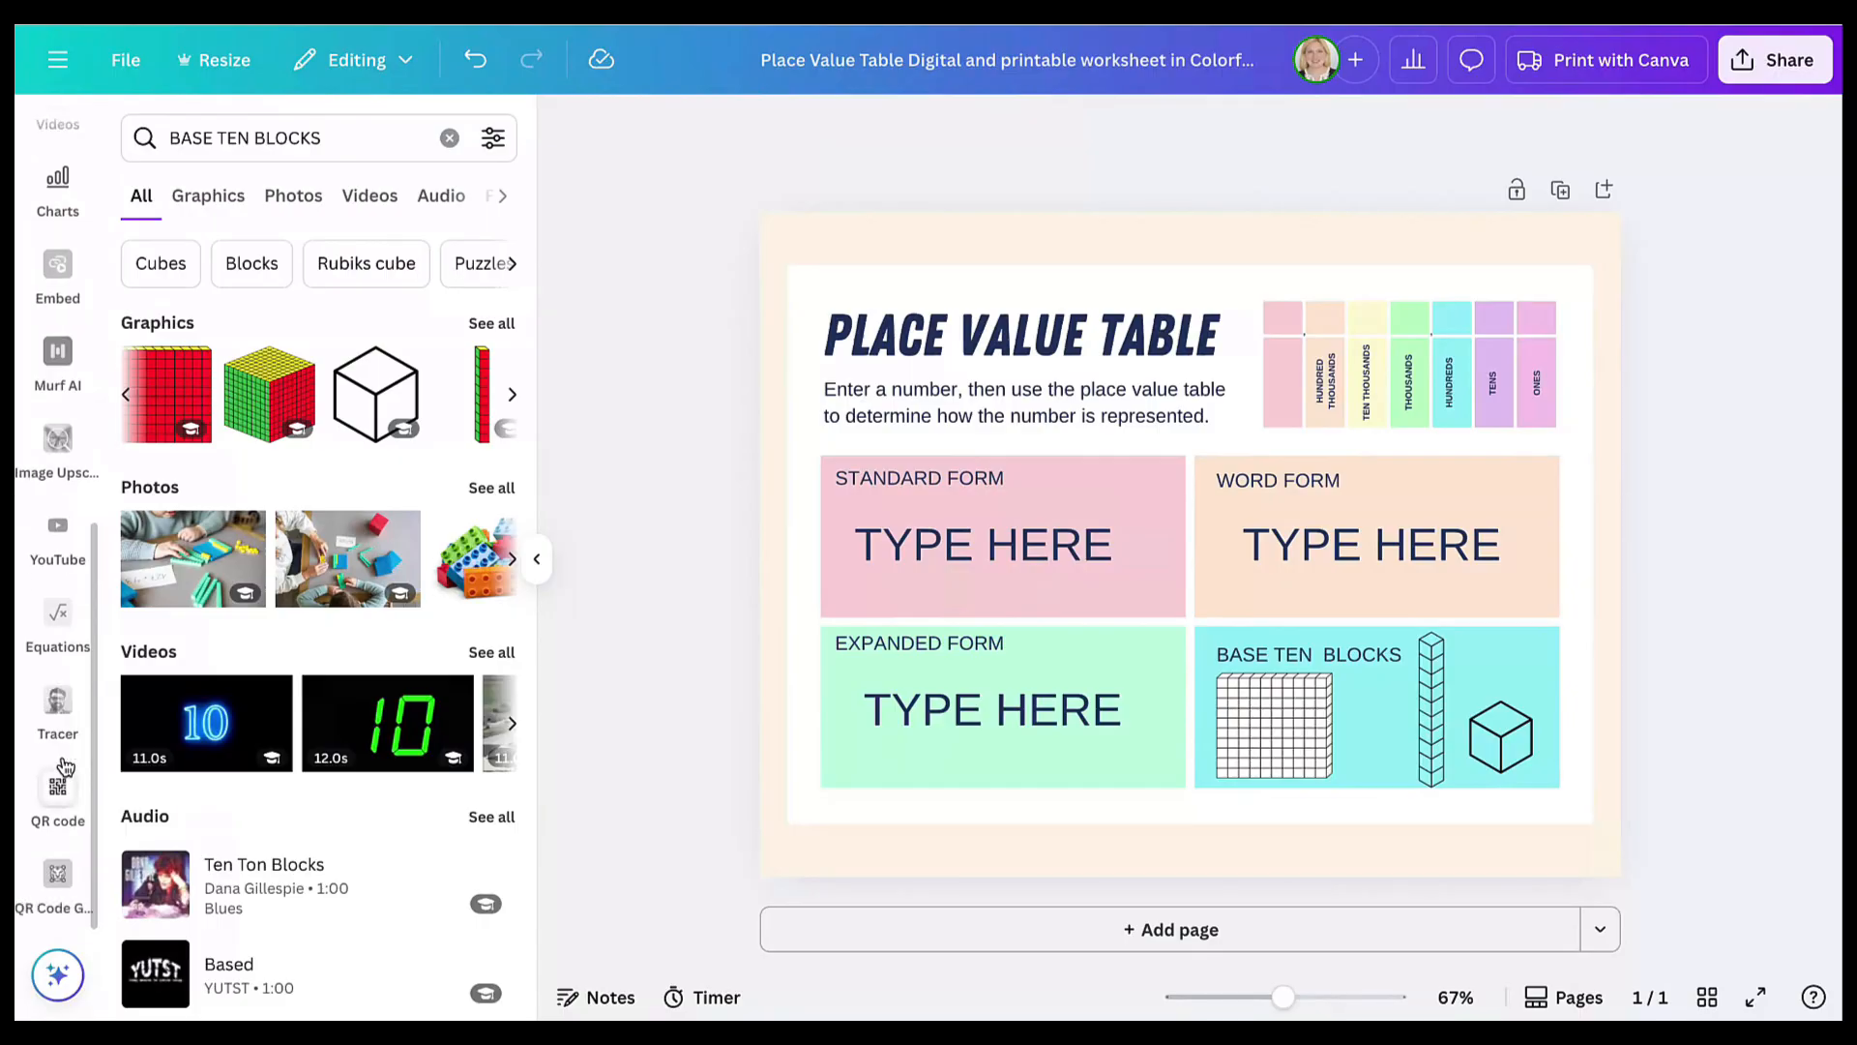
scroll(64, 765, "up", 10)
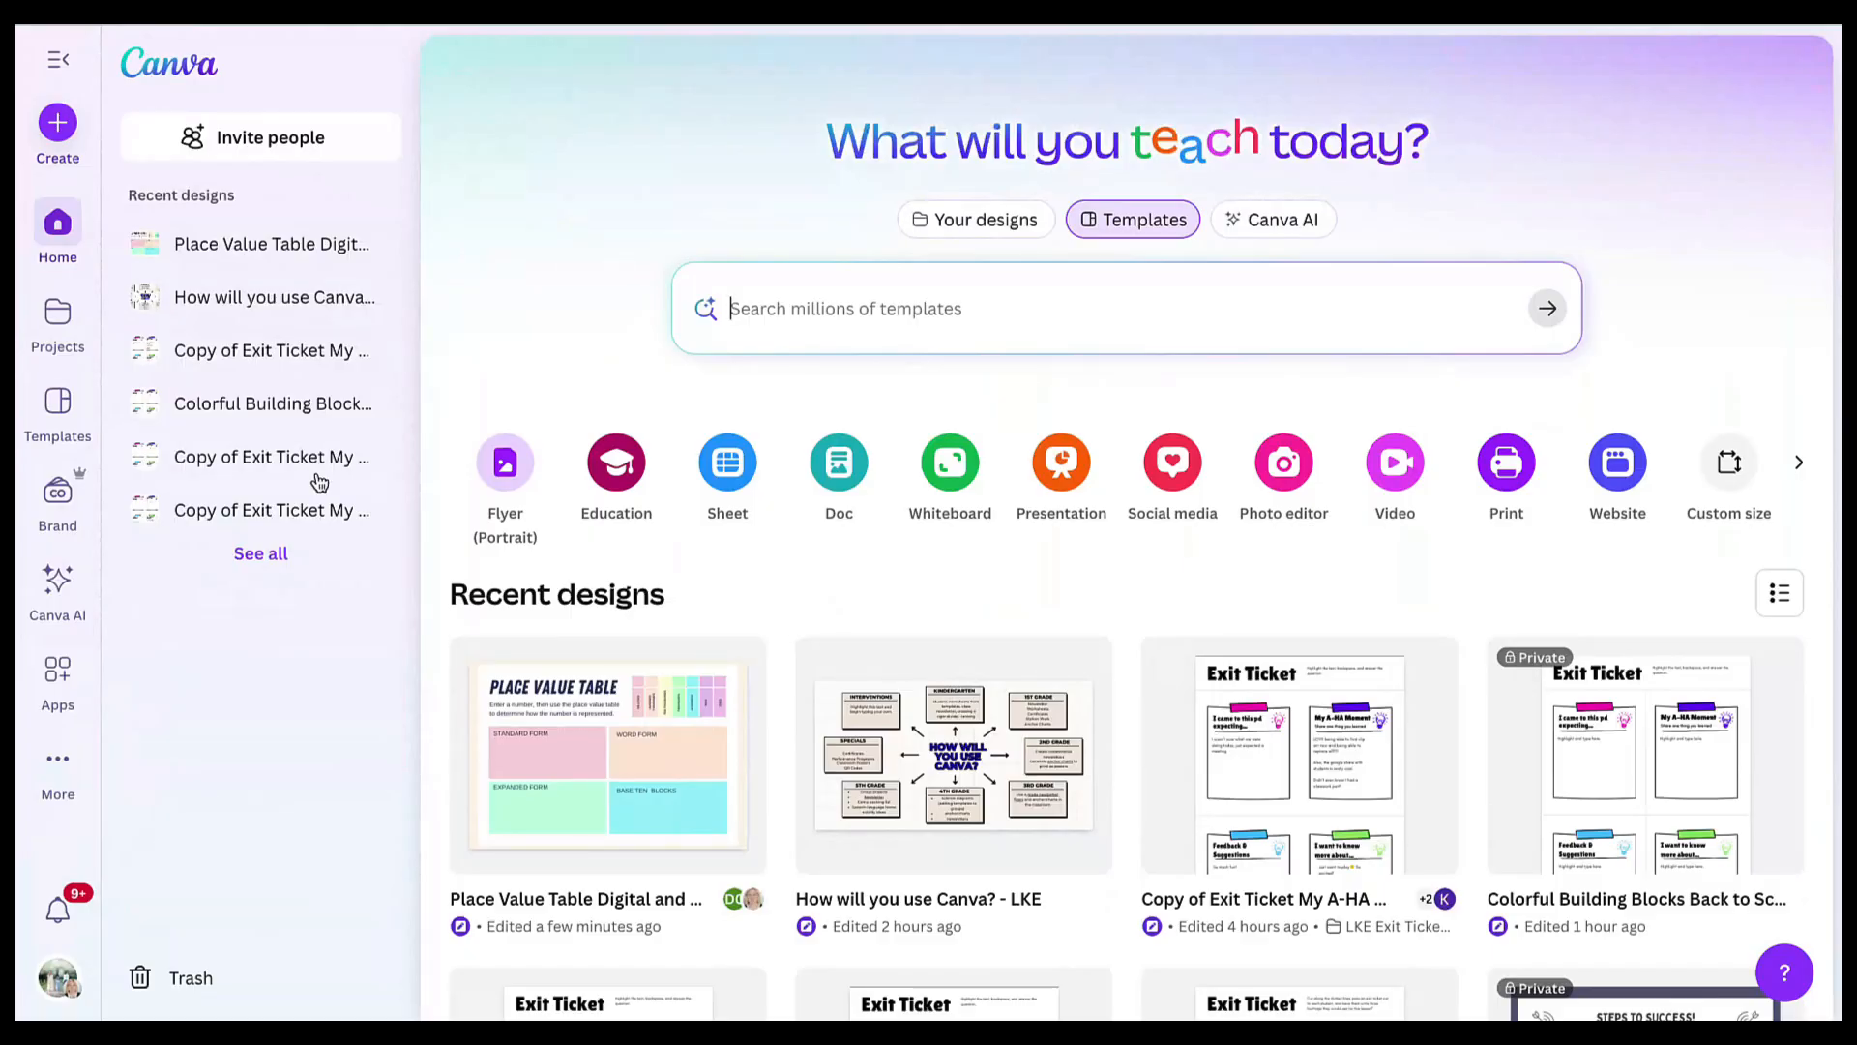
- Open the Classwork assignments and examine the student statuses for "Exit Ticket My A-HA Moment in Black and White Illustrative Style"
left_click(58, 762)
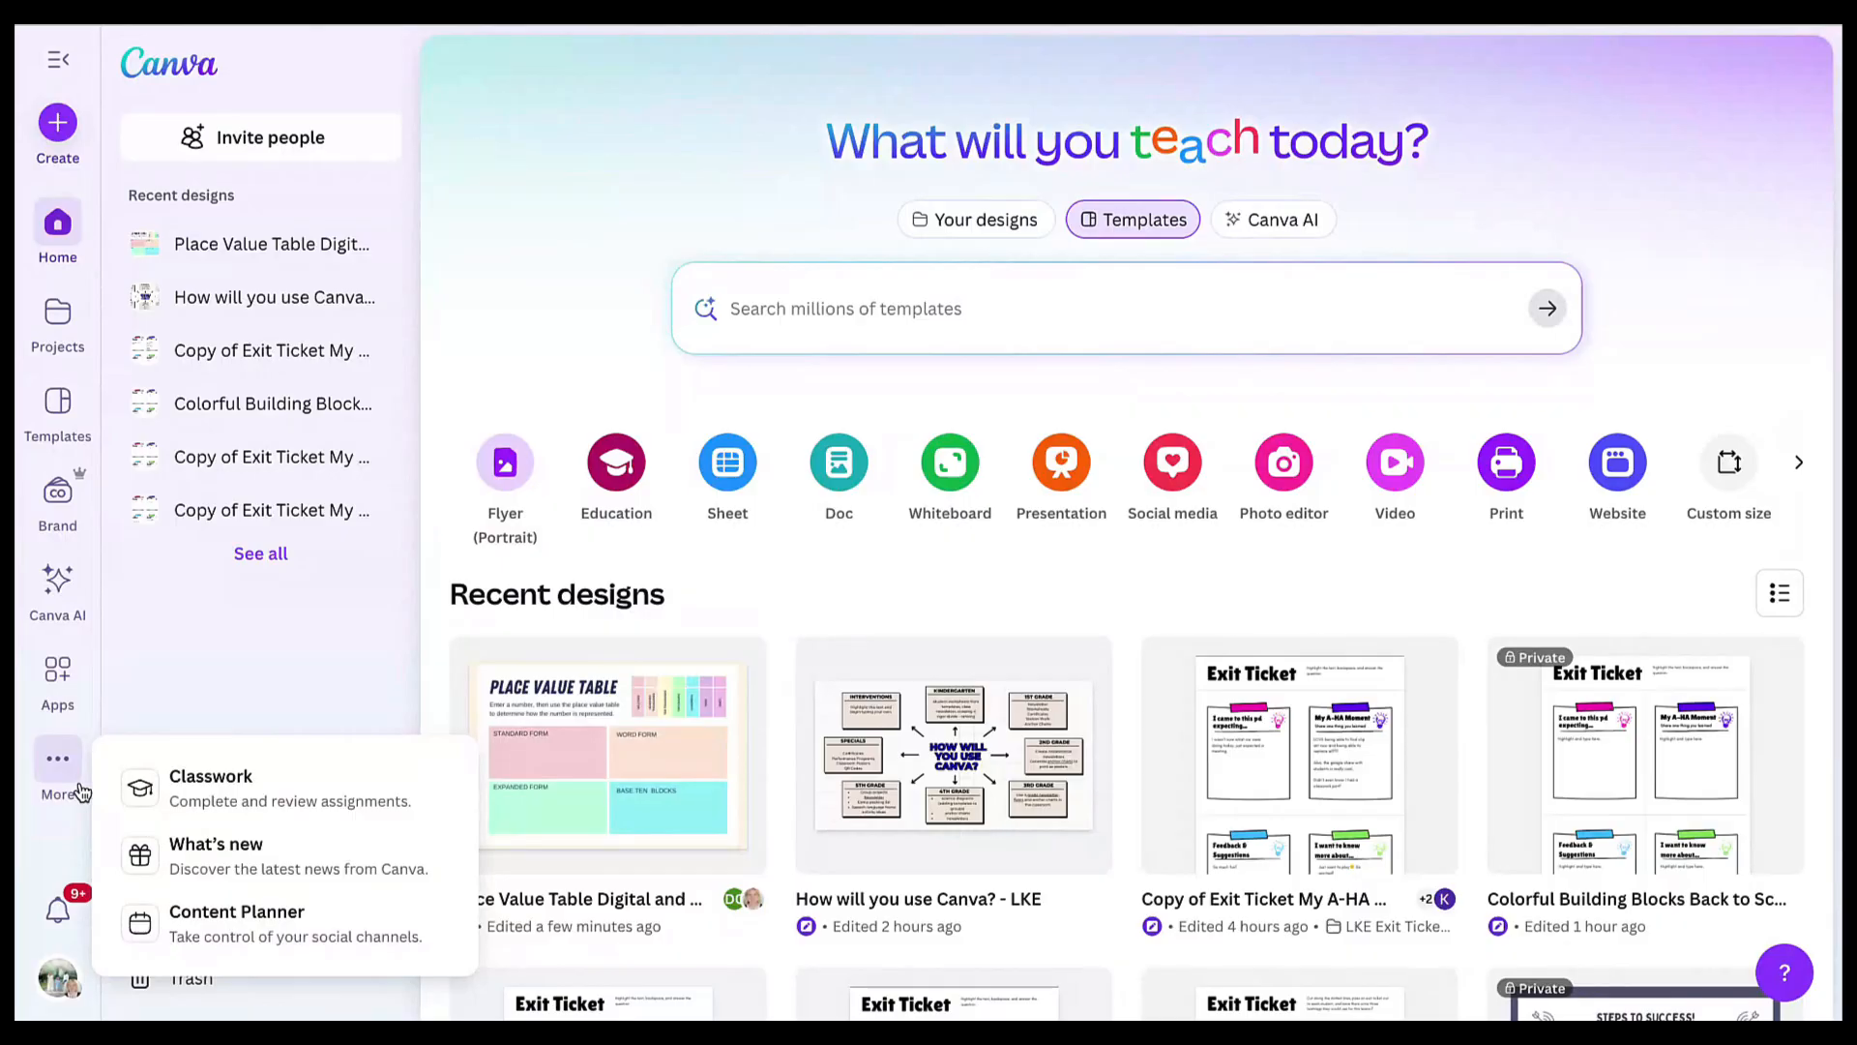
left_click(266, 789)
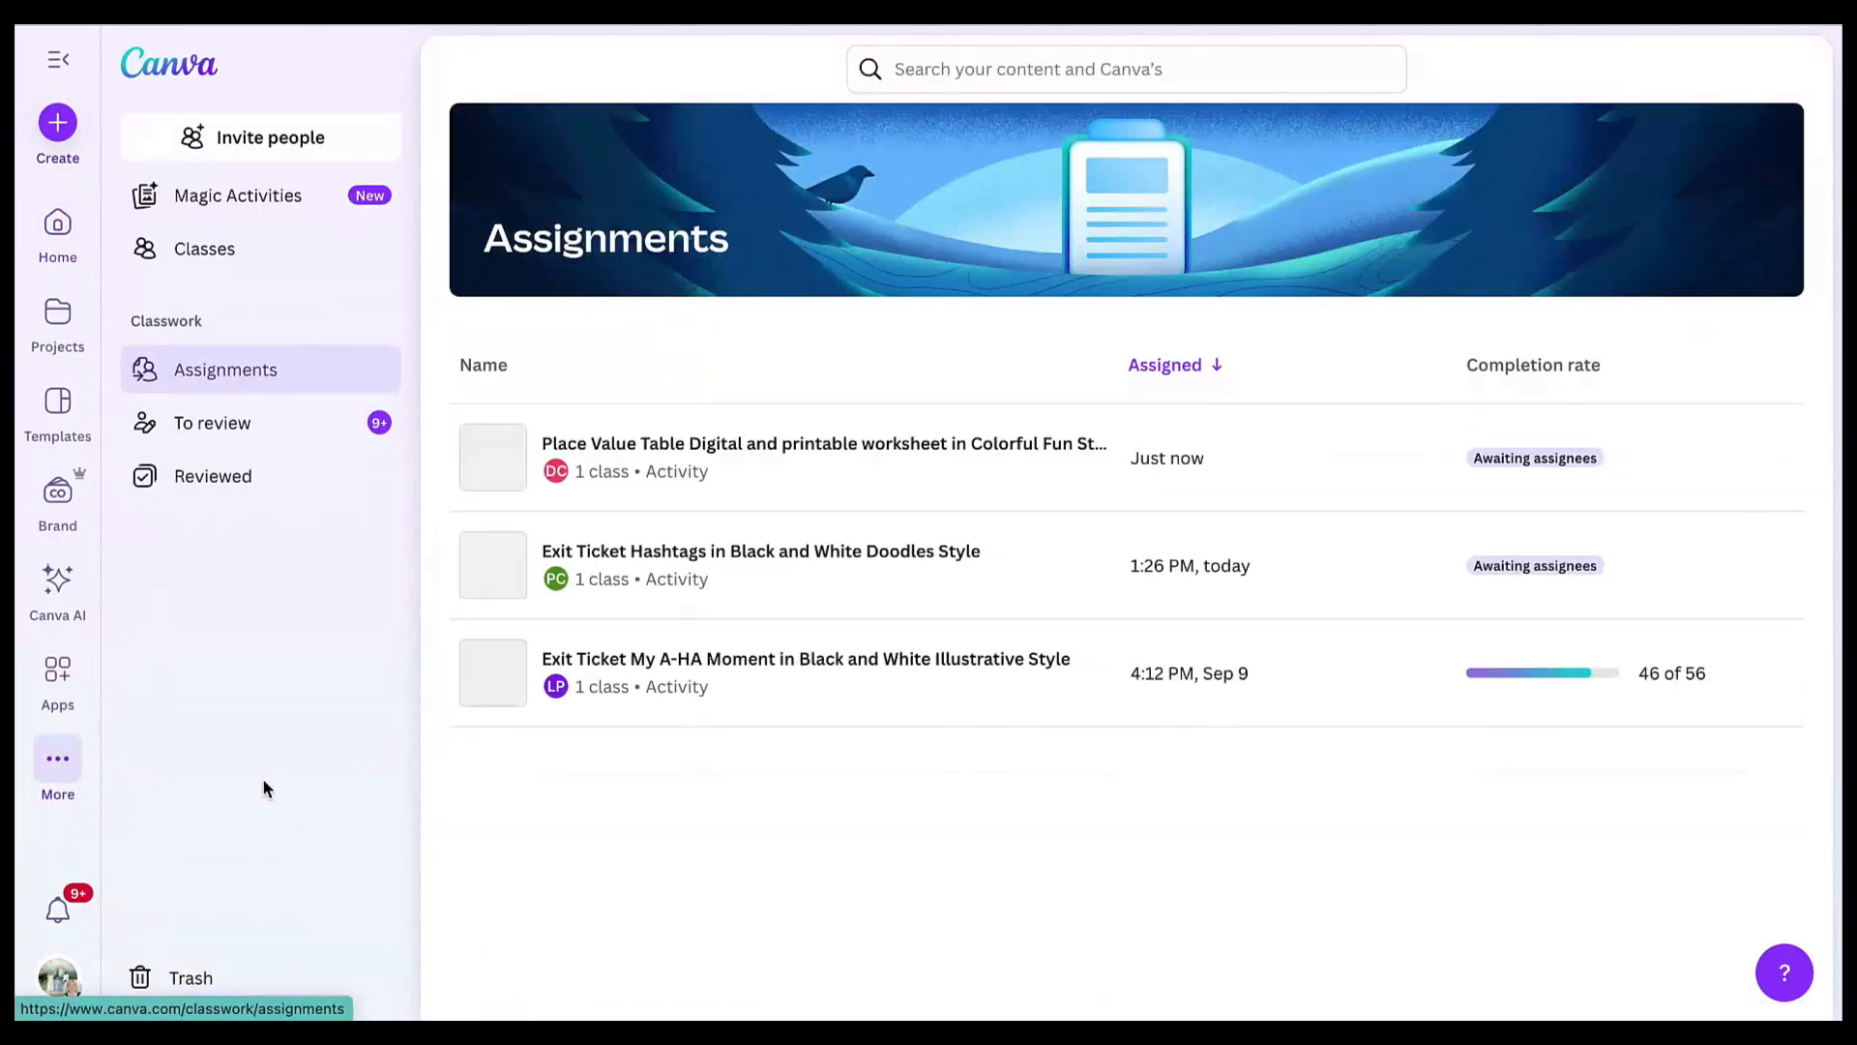
left_click(936, 694)
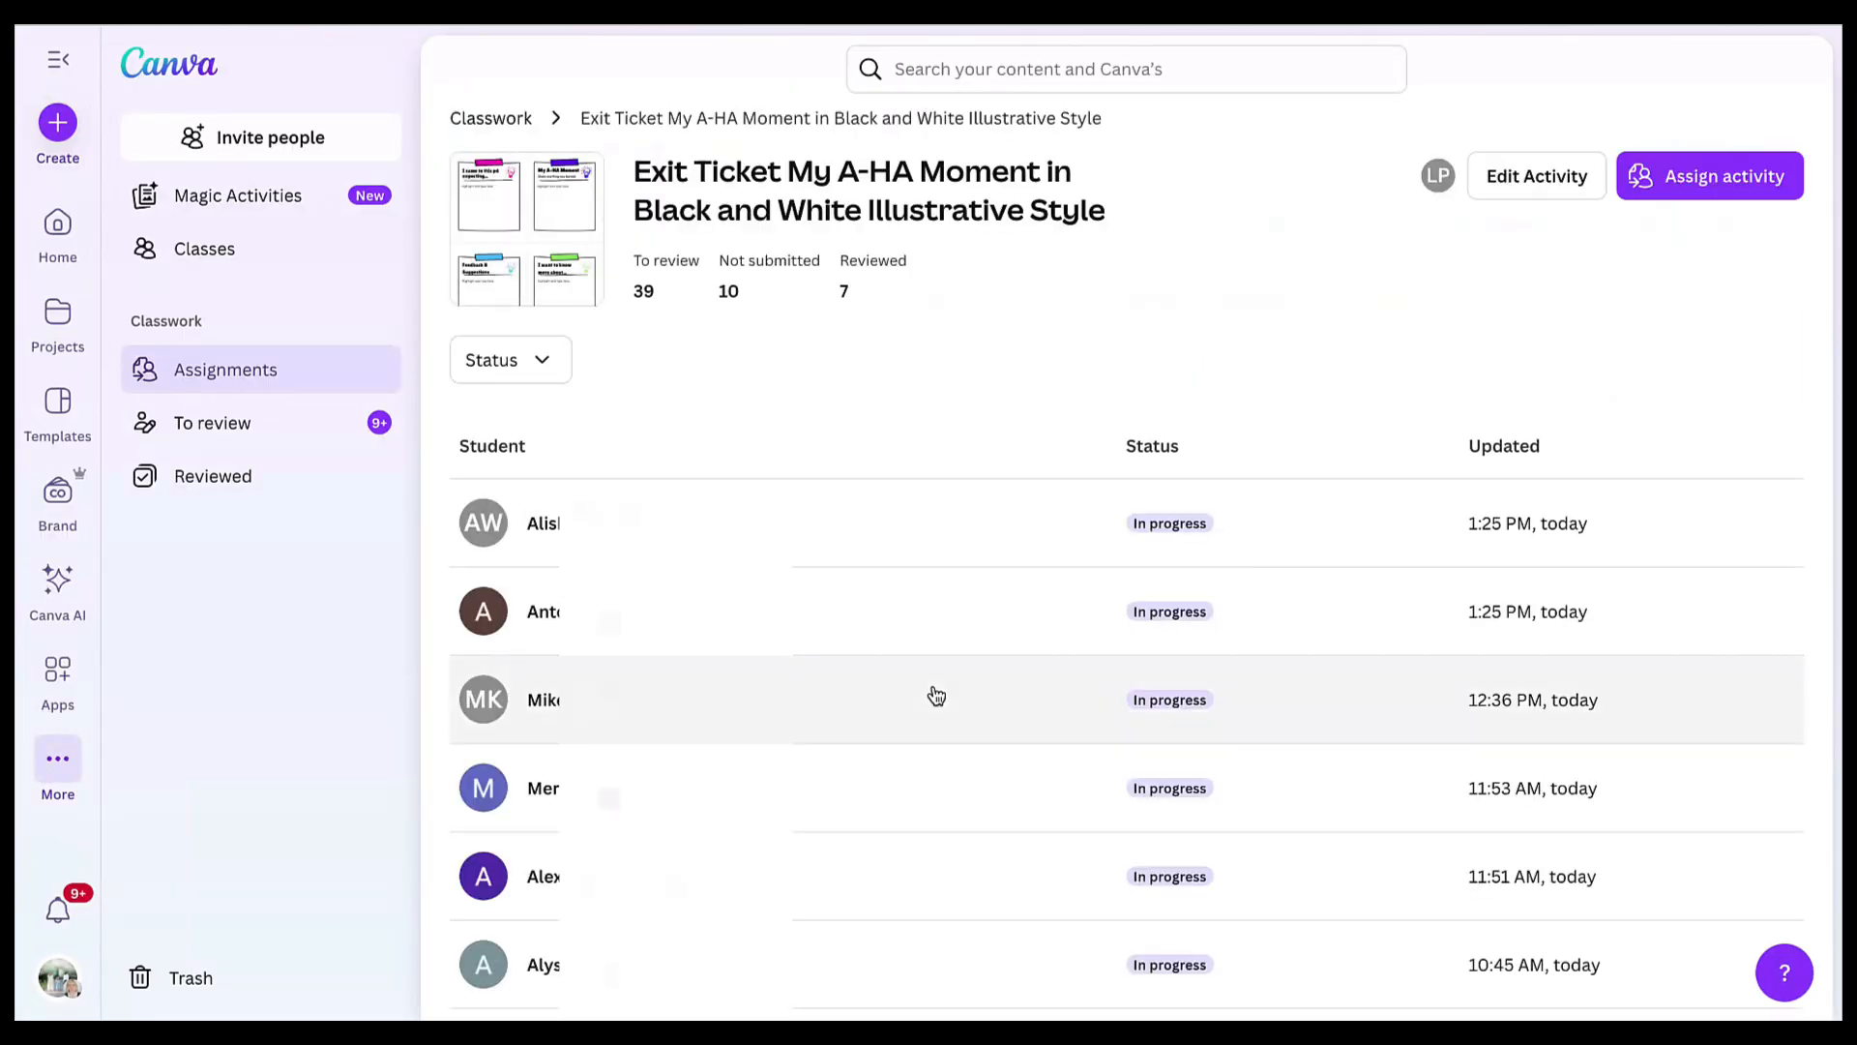
scroll(935, 695, "down", 12)
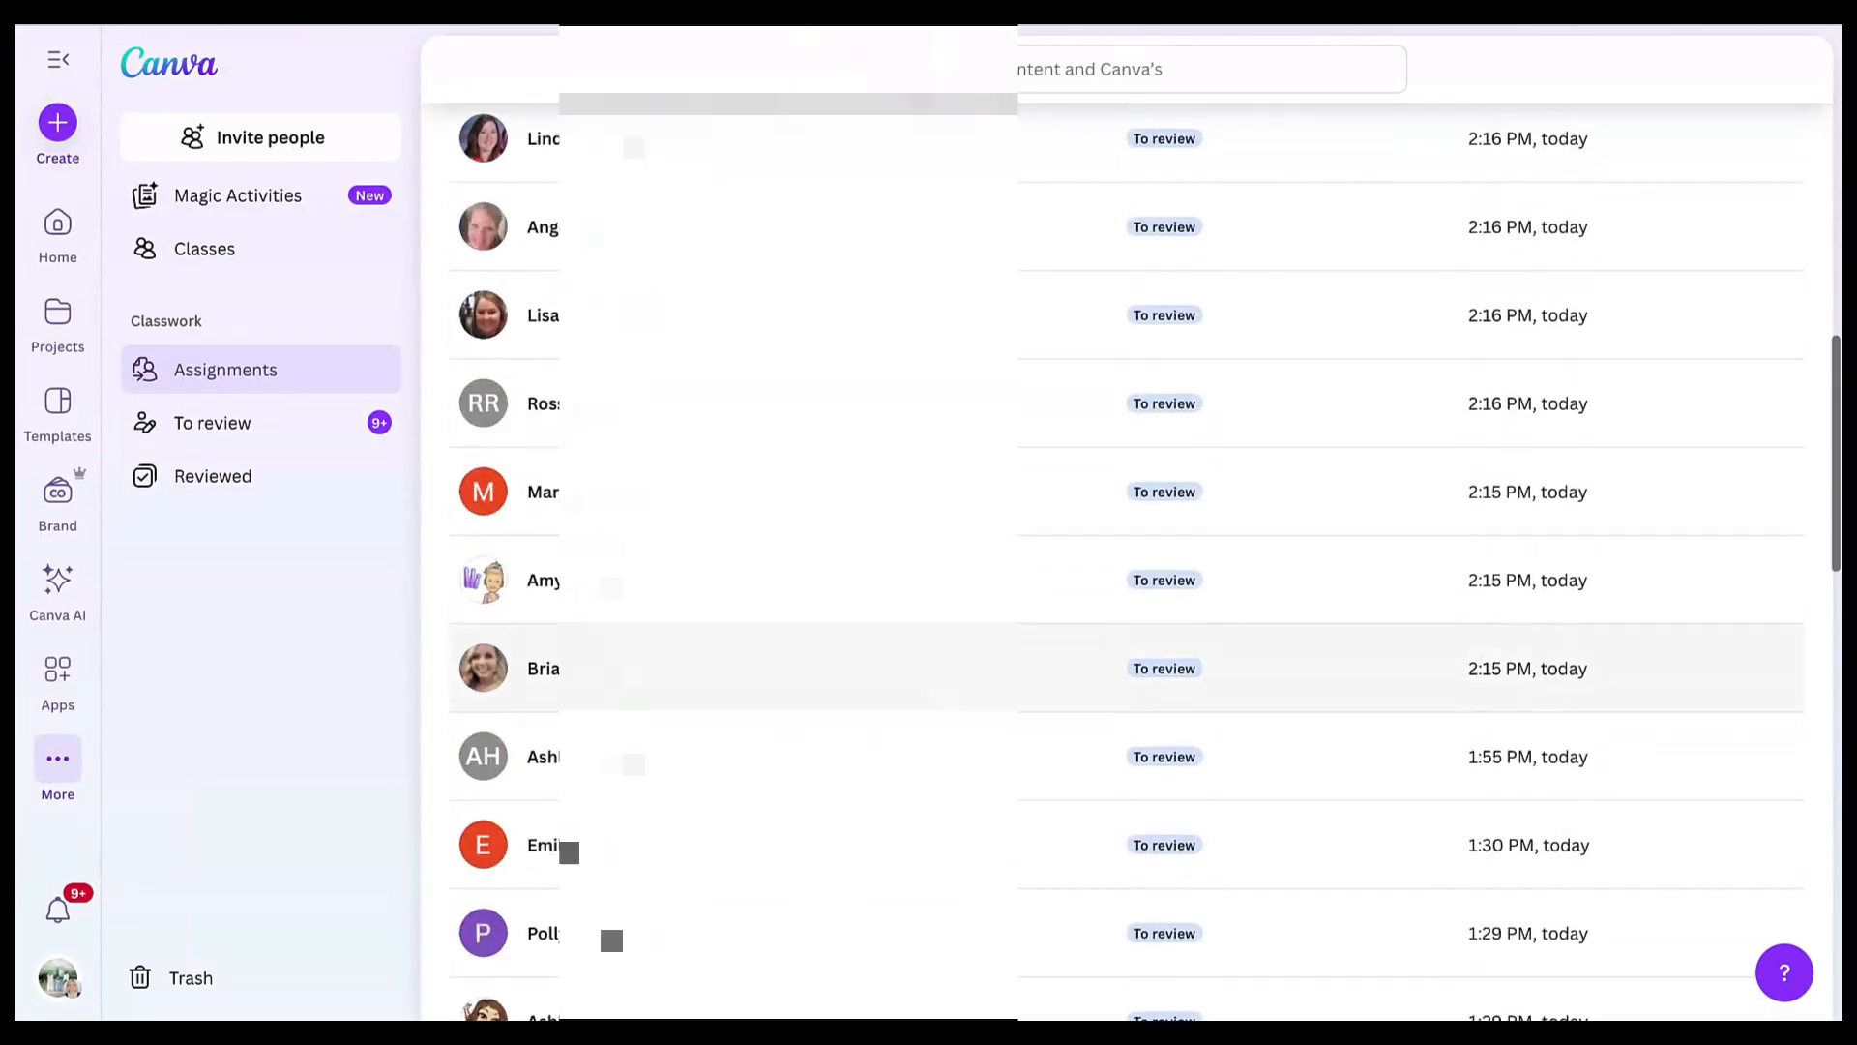
- Look through the remaining students in the Exit Ticket assignment and open a To review submission from 8:34 AM today
scroll(936, 694, "down", 15)
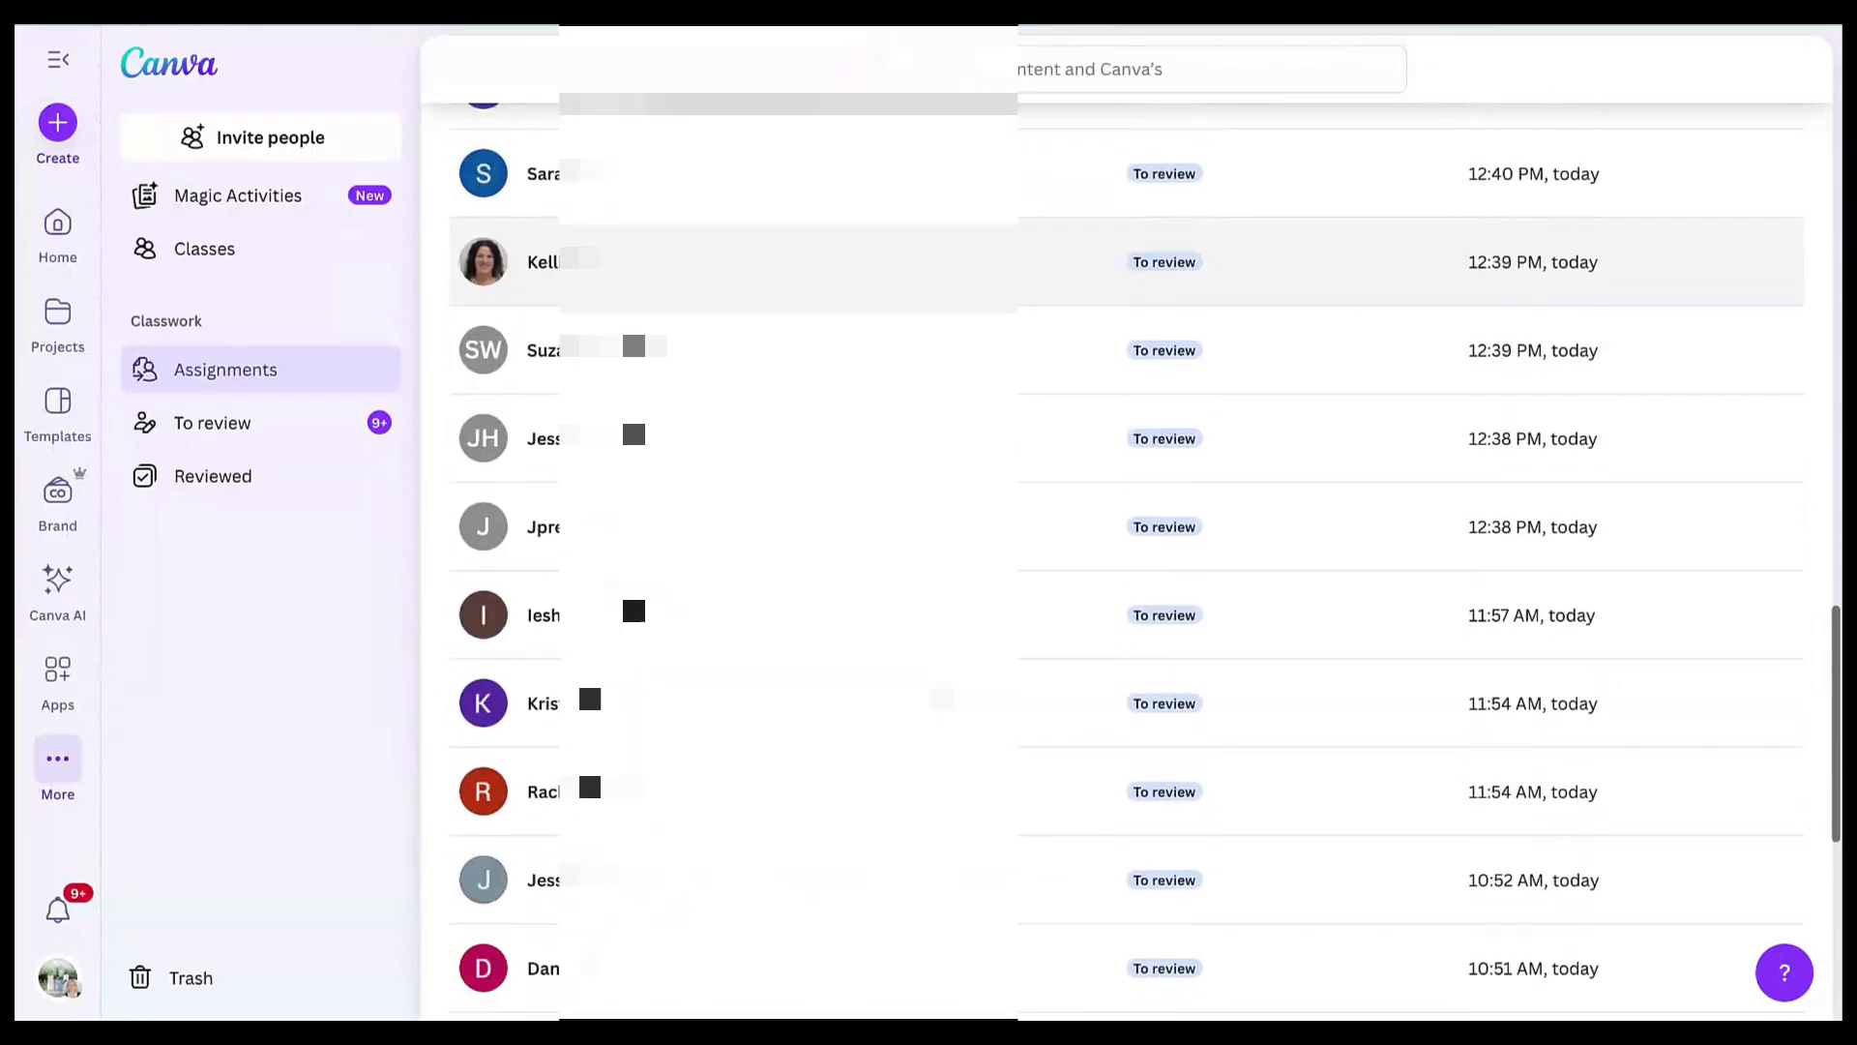
scroll(935, 694, "down", 16)
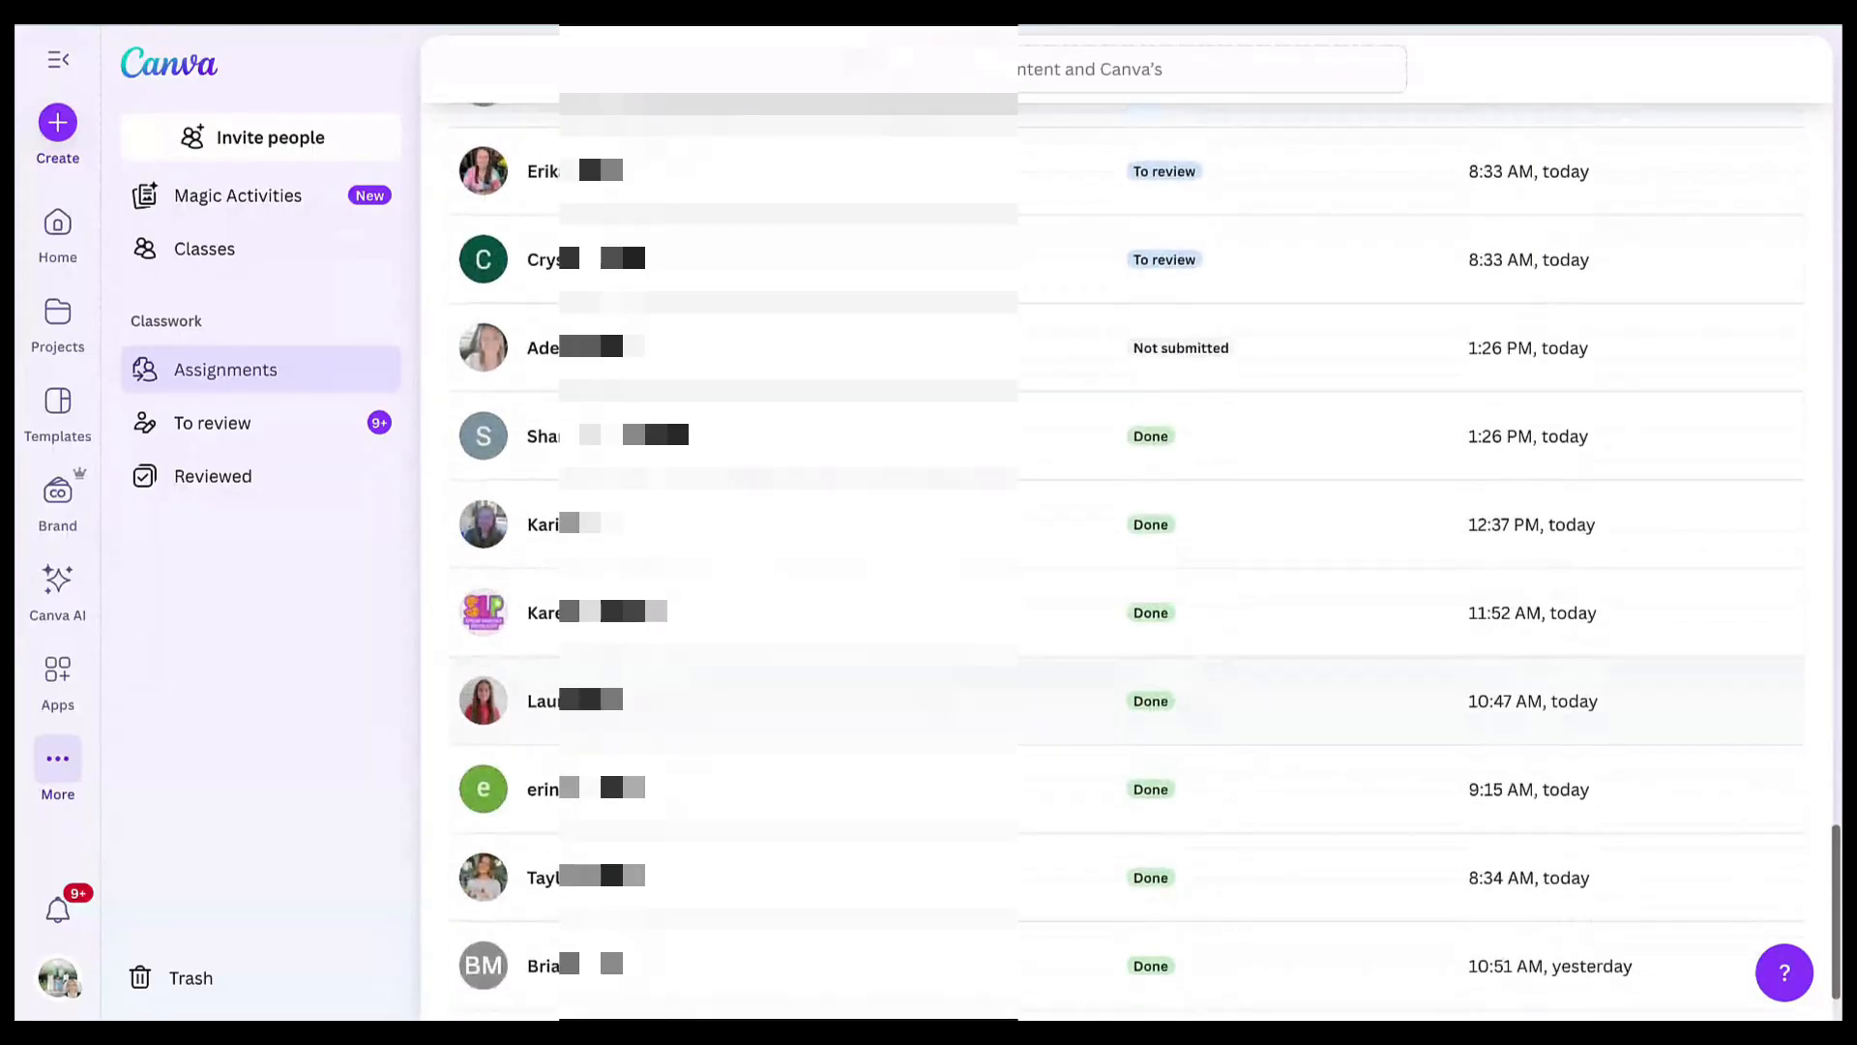
scroll(936, 695, "up", 5)
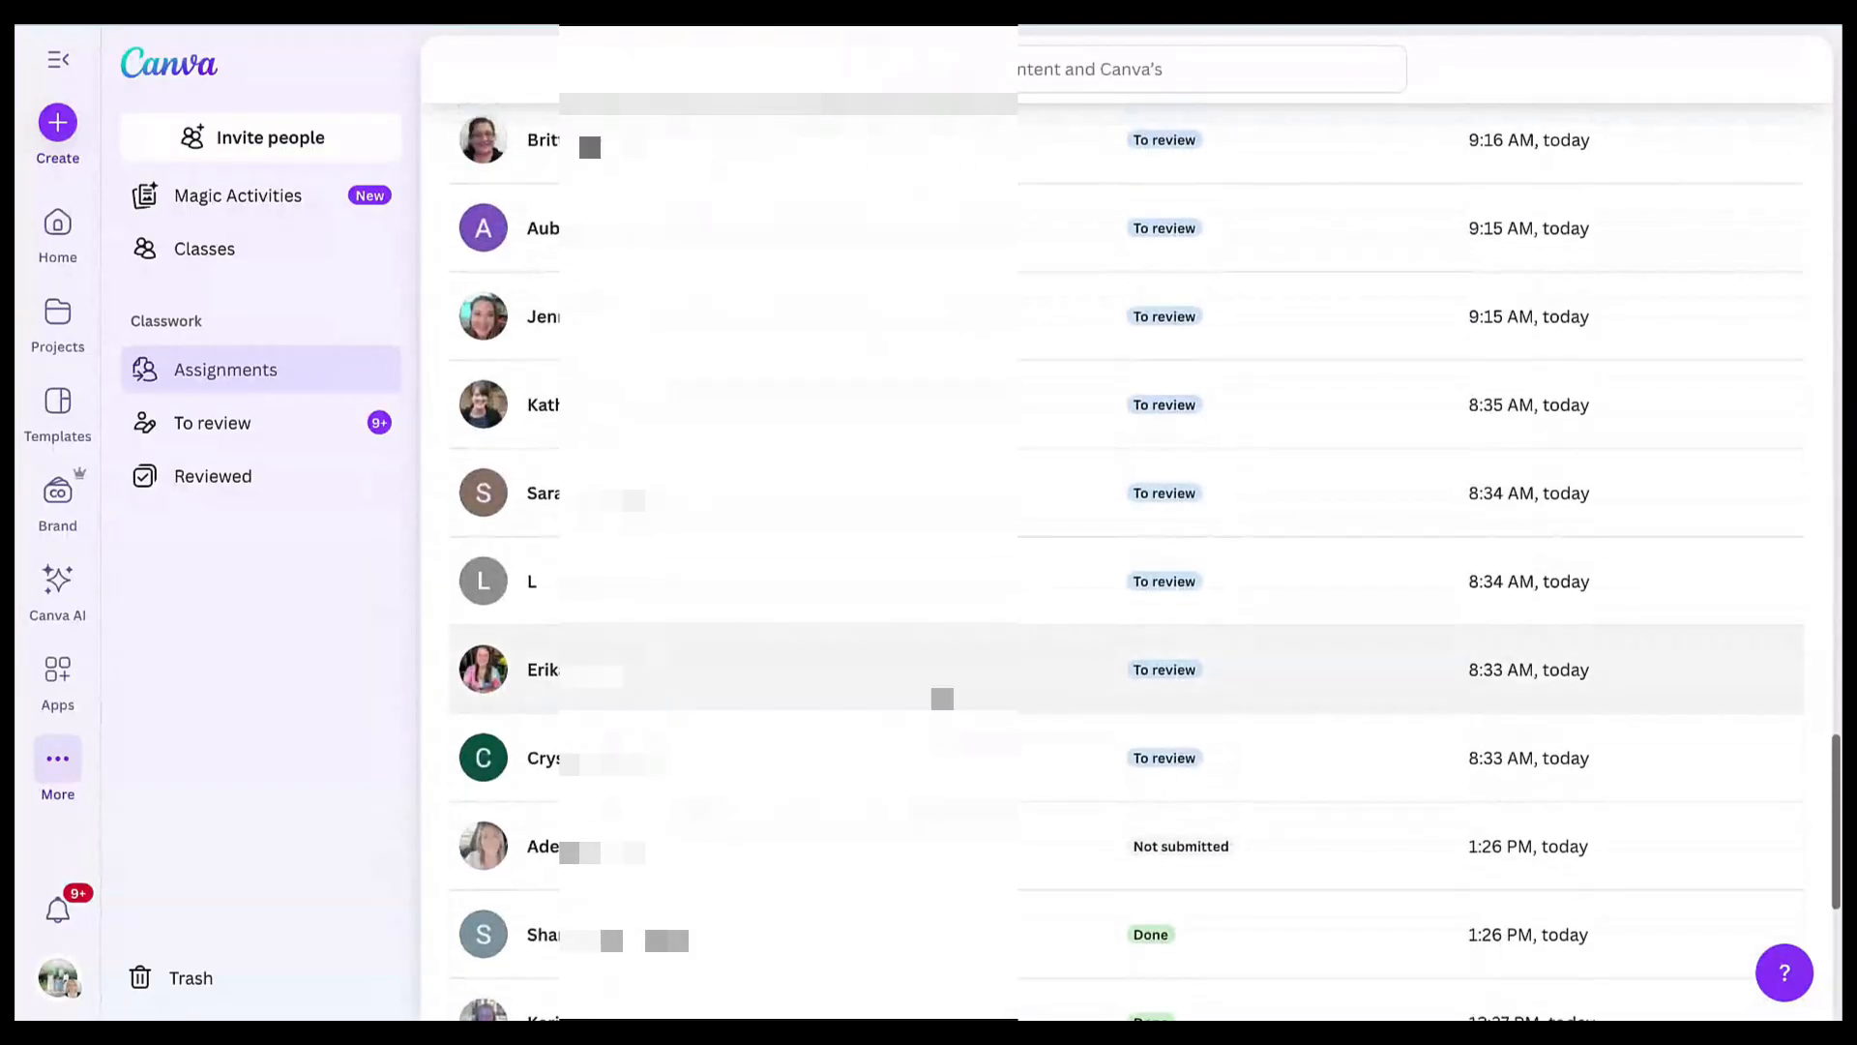
left_click(942, 522)
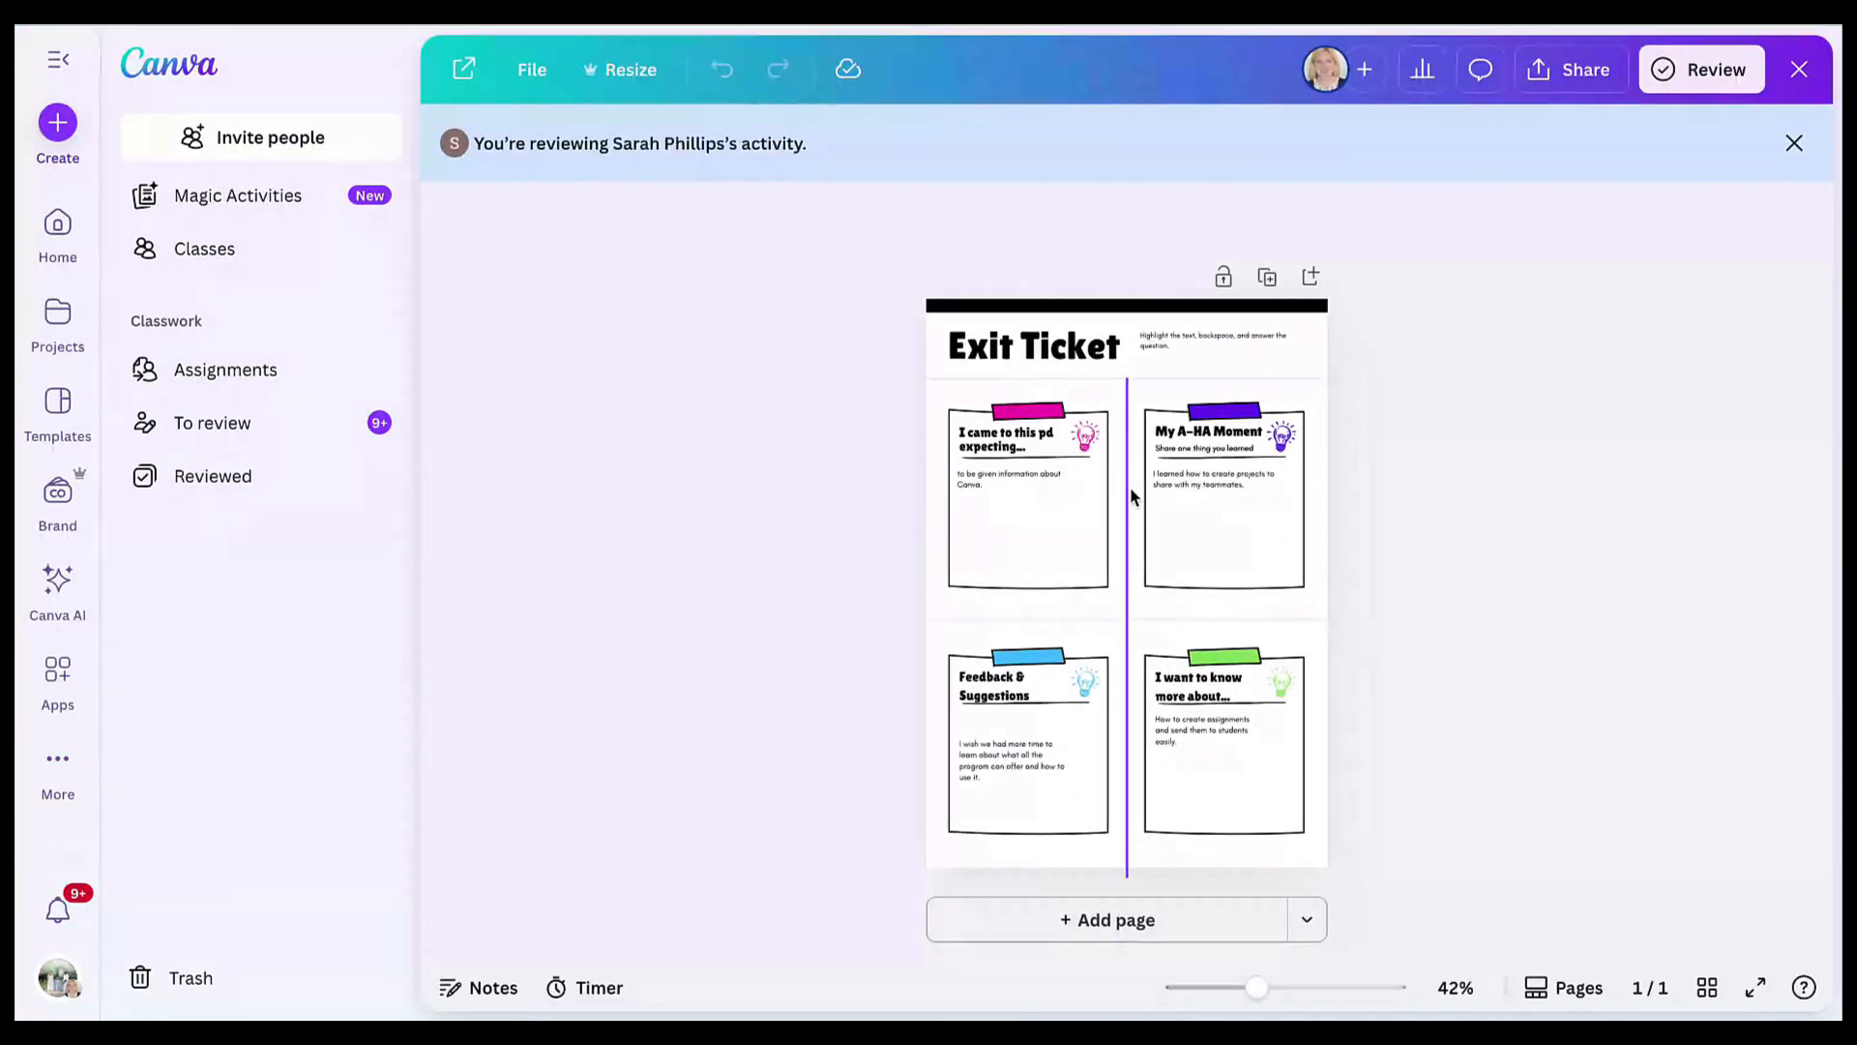
- Review the open Exit Ticket submission with the feedback "Thank you for the feedback!" and mark it as done
left_click(1688, 68)
left_click(1501, 252)
type("T")
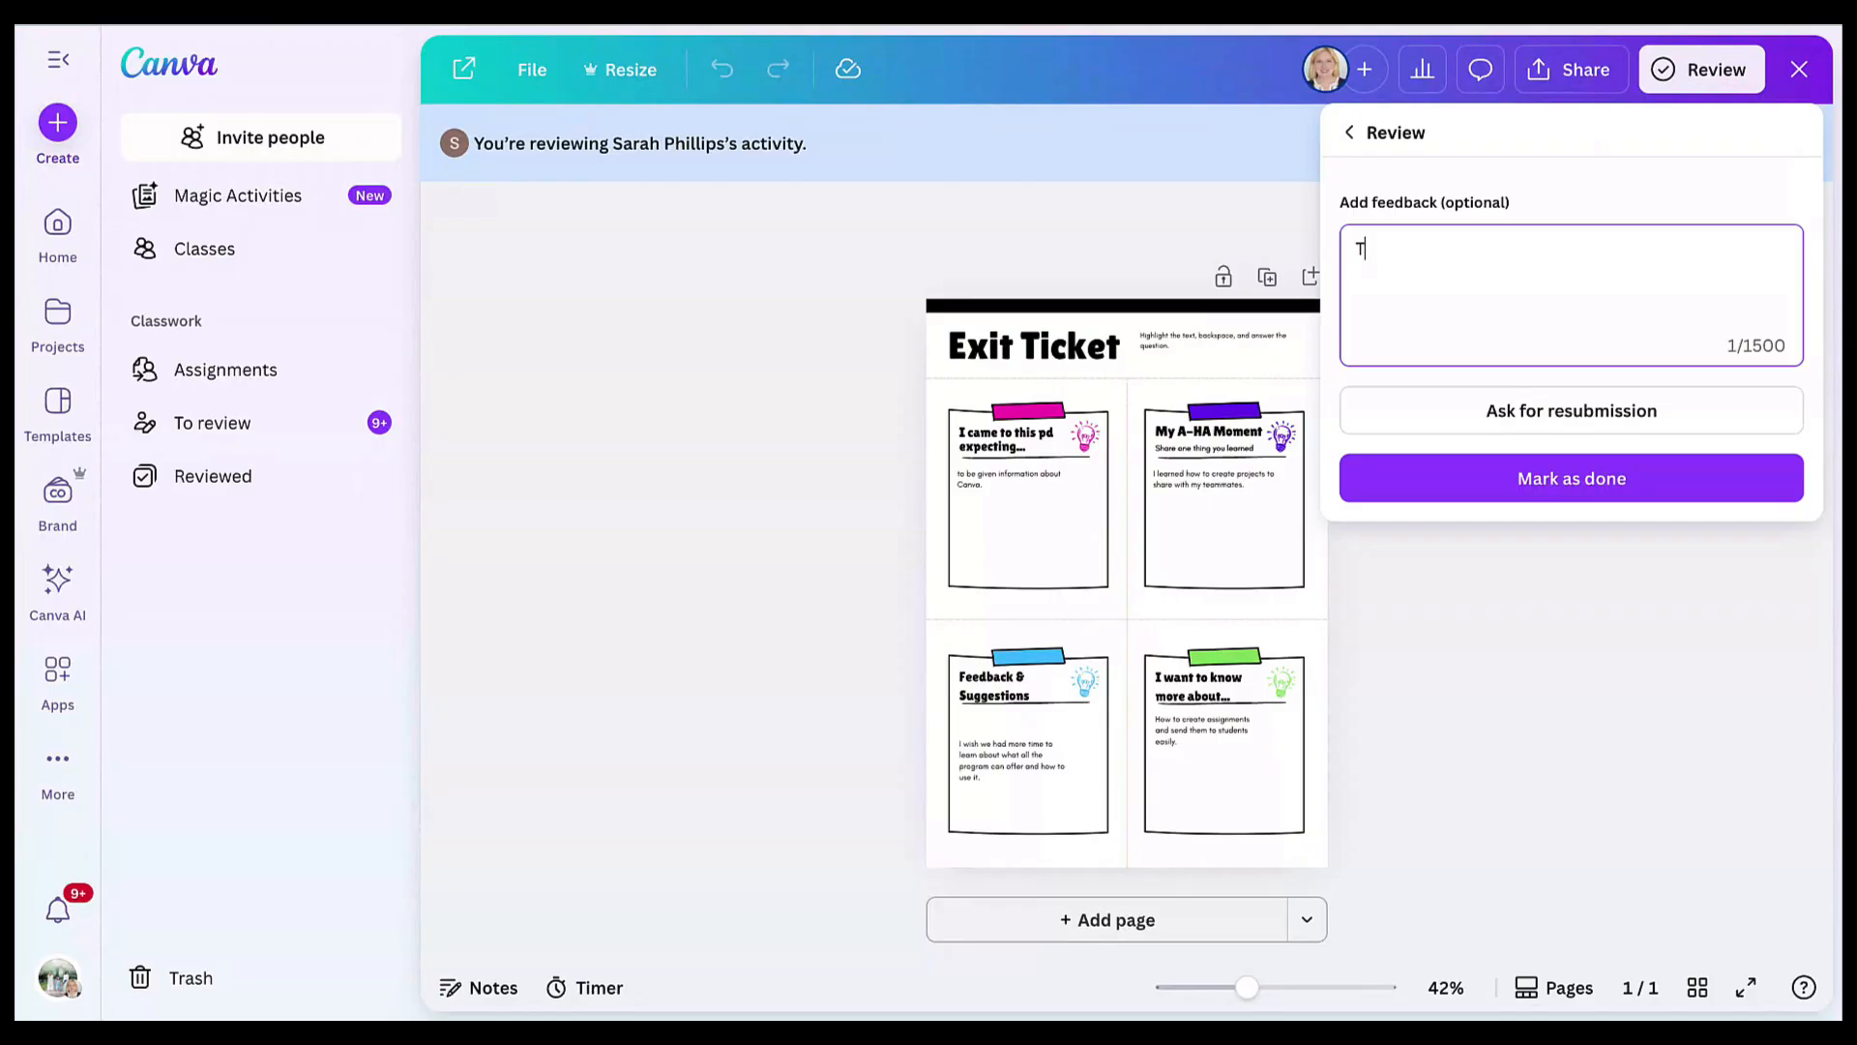
type("hank you for the feedback!")
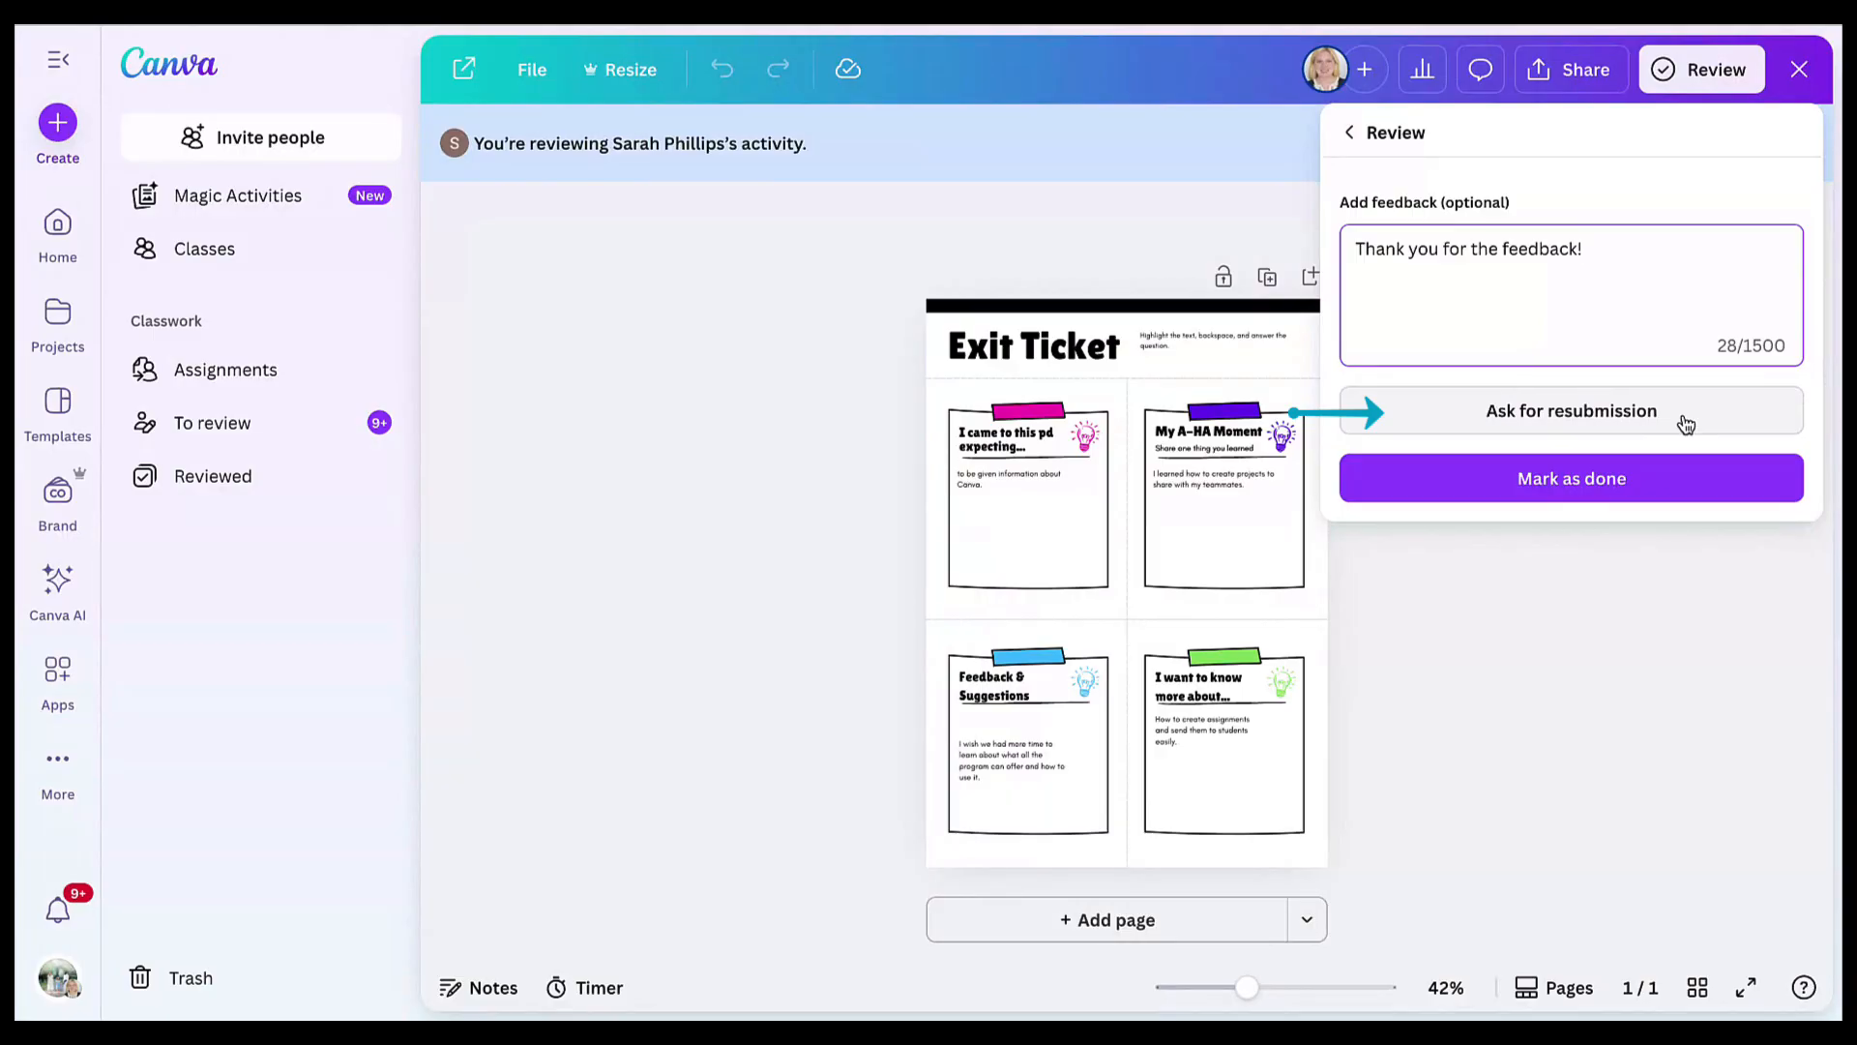
left_click(1671, 475)
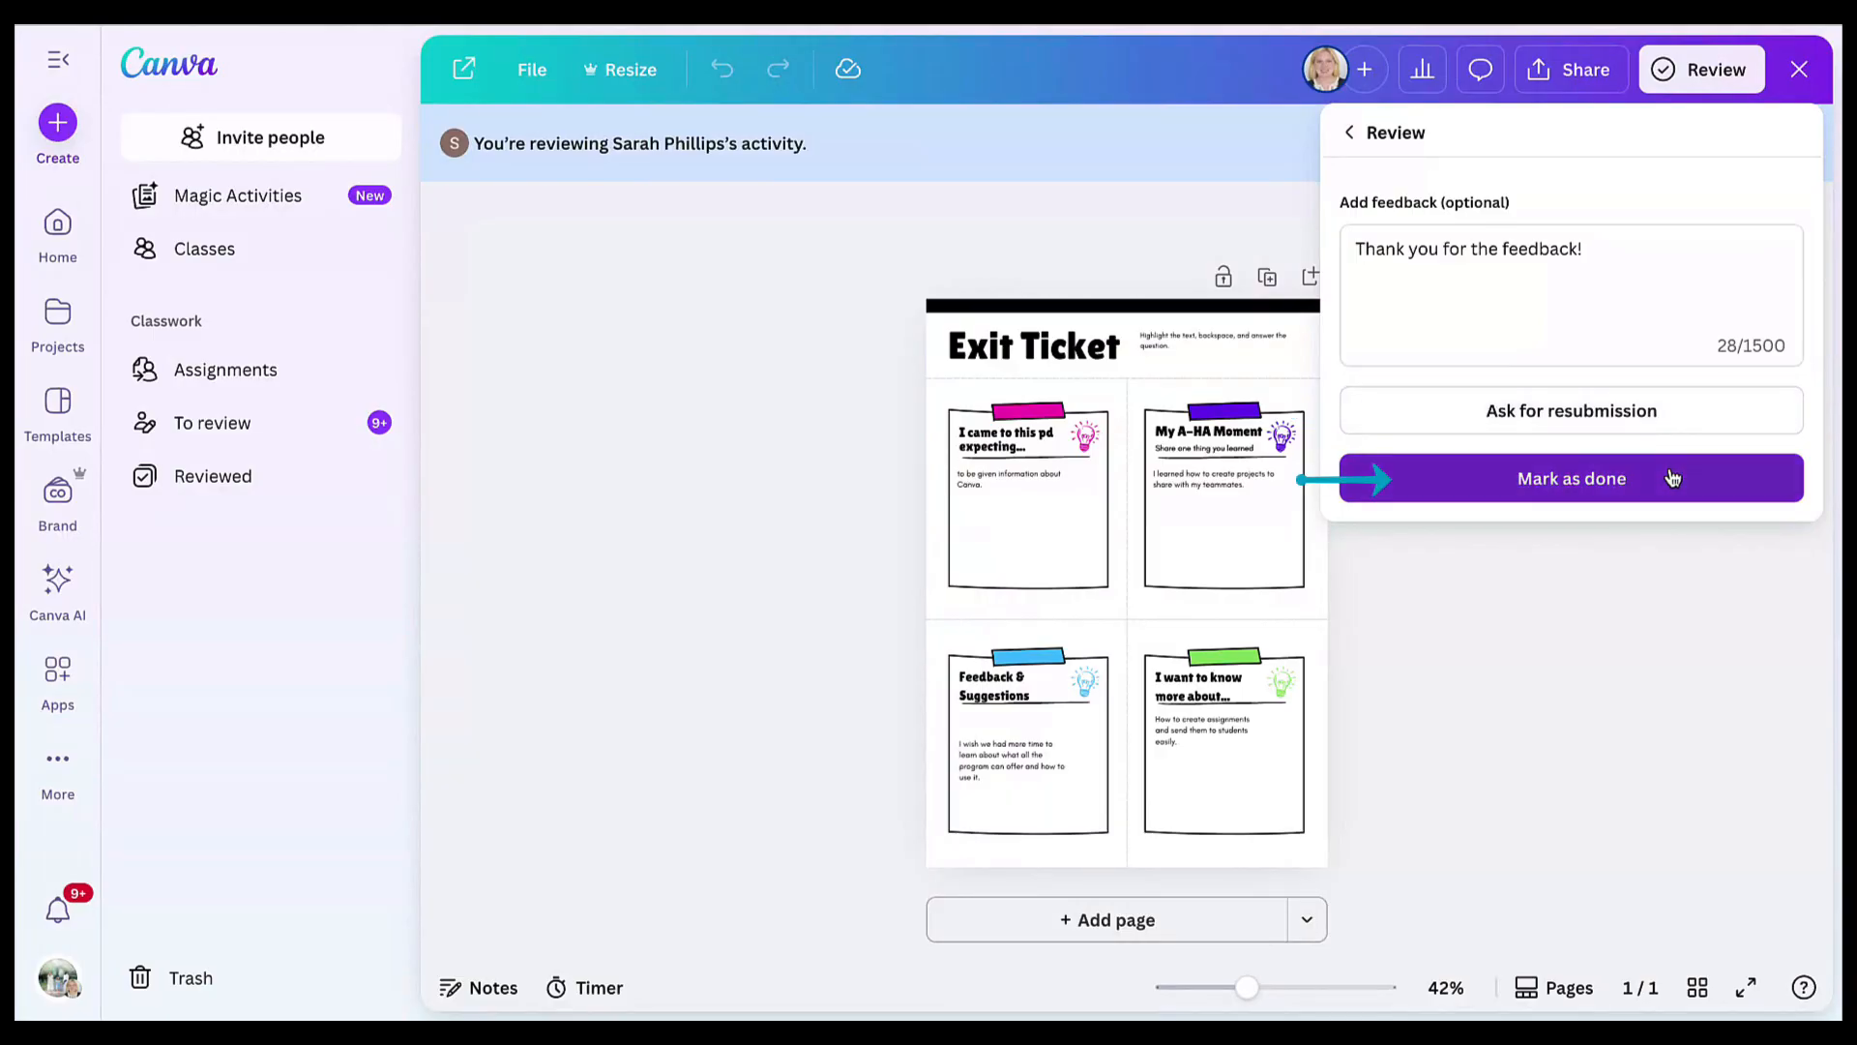